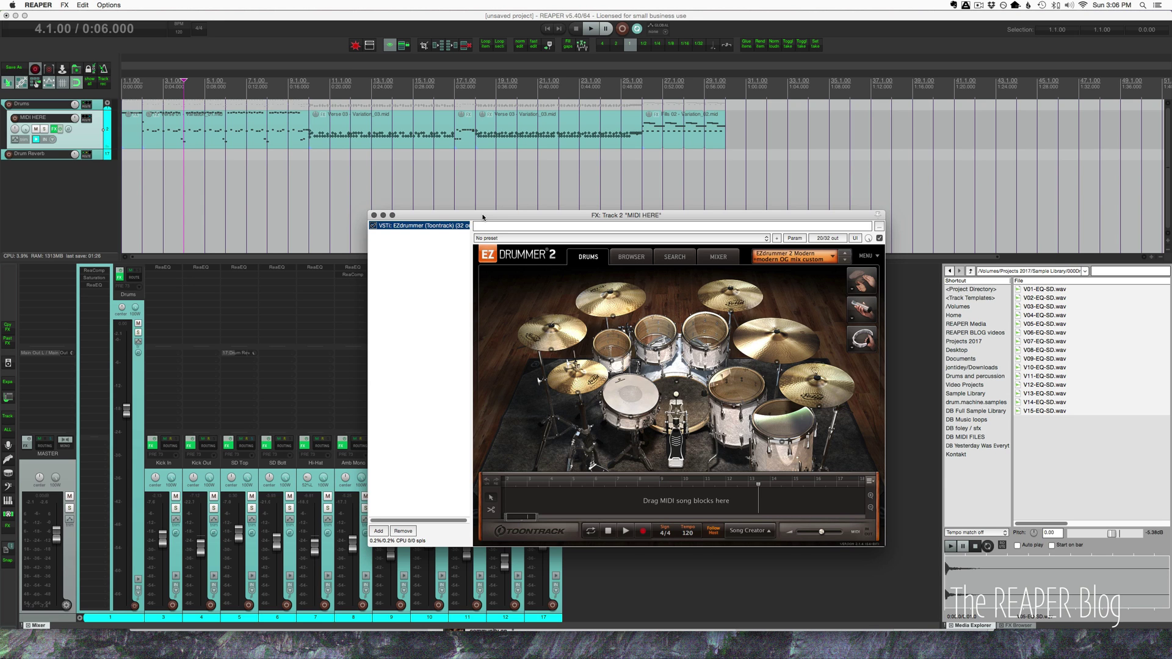
# Insert two new tracks directly below the MIDI HERE track.
pyautogui.moveTo(482, 216); pyautogui.dragTo(529, 194)
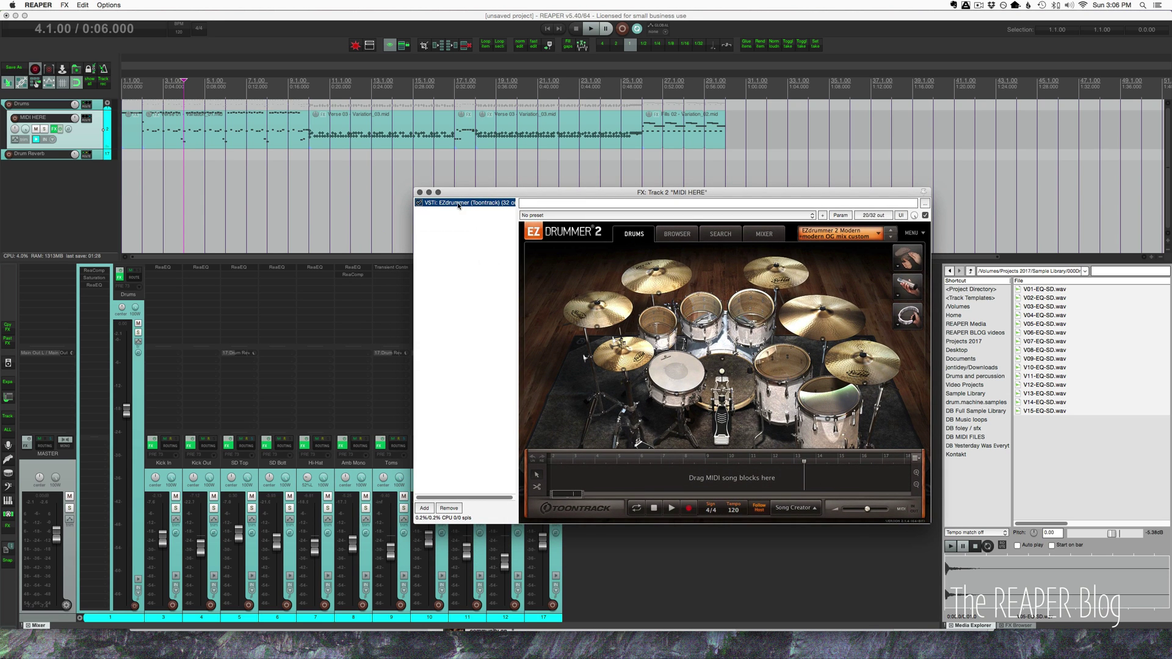
pyautogui.click(75, 142)
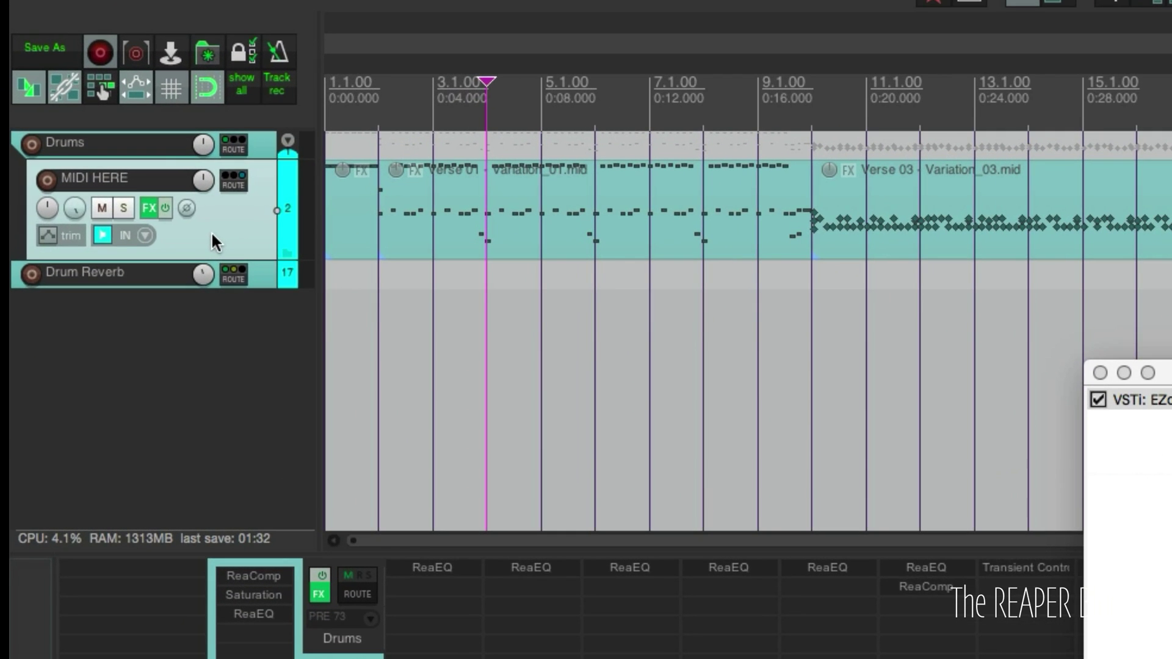
pyautogui.press('super+t')
pyautogui.press('super+t')
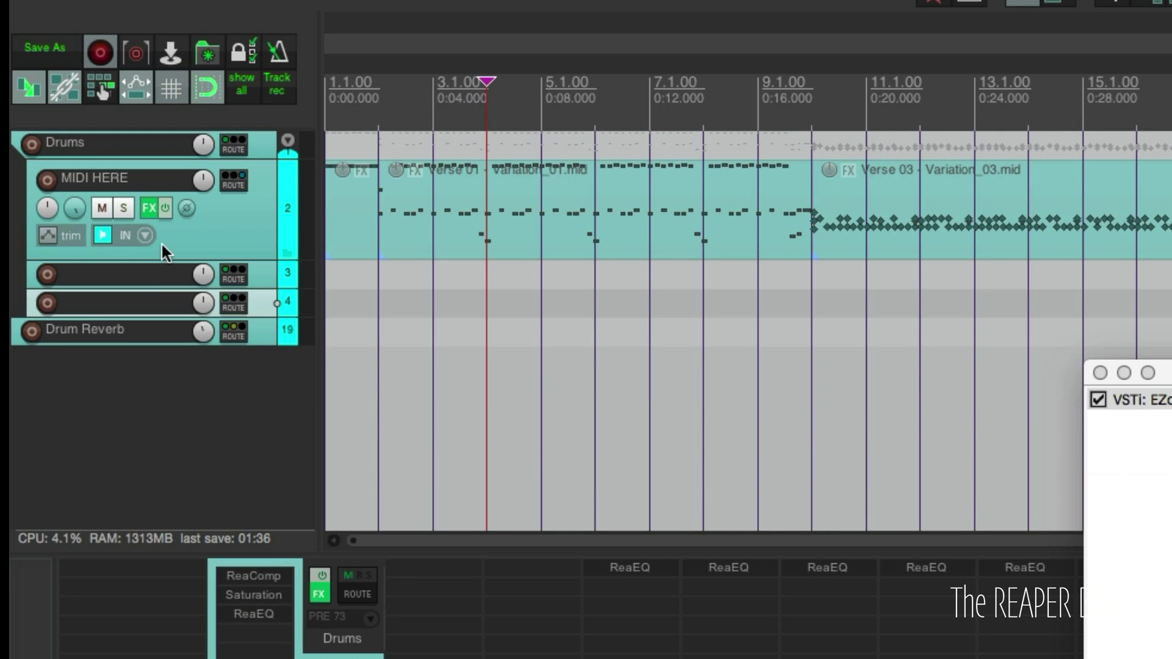
# Name the two new tracks "Snare MIDI" and "Kick MIDI".
pyautogui.click(210, 229)
pyautogui.doubleClick(153, 277)
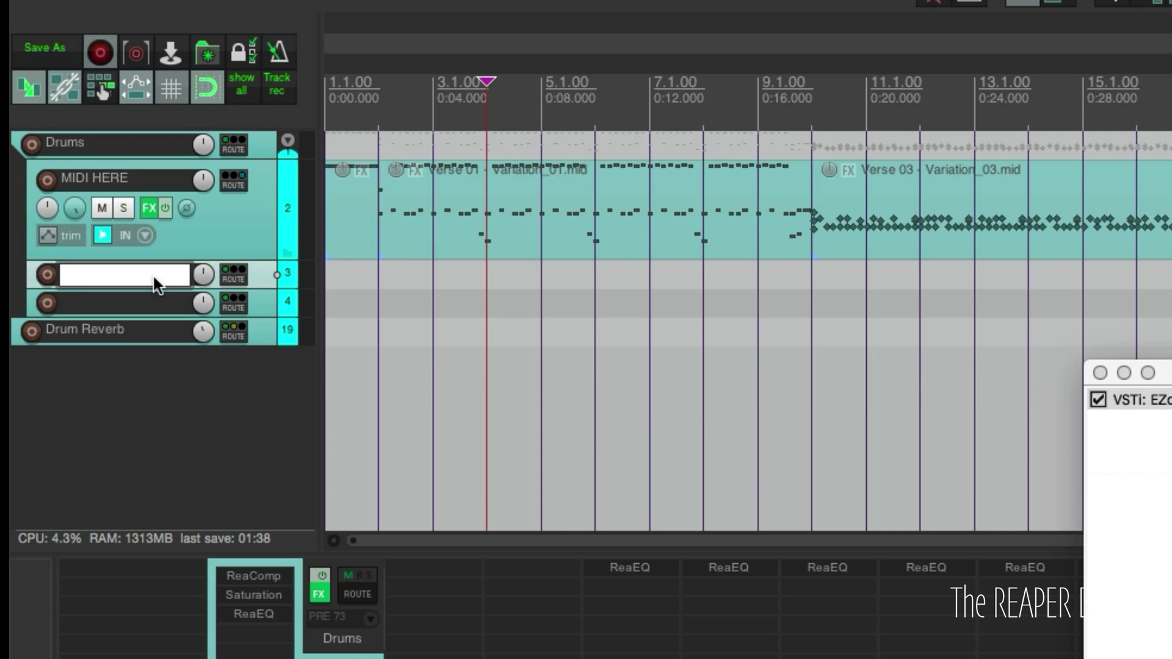
pyautogui.write('Snare MIDI')
pyautogui.press('Tab')
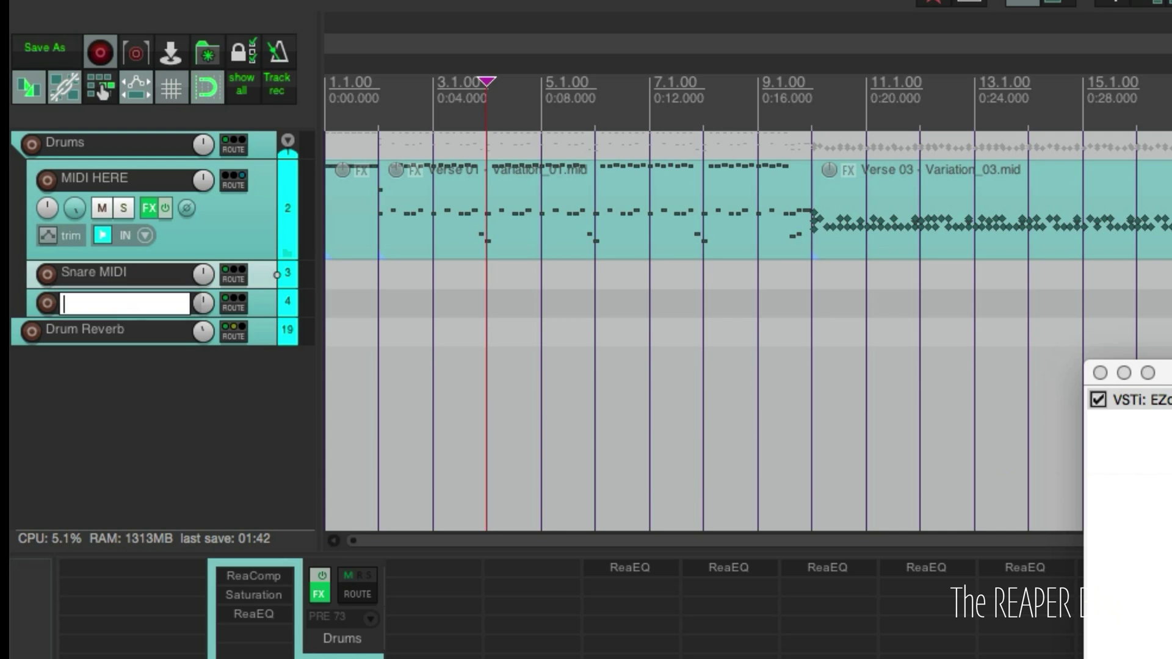
pyautogui.write('Kick')
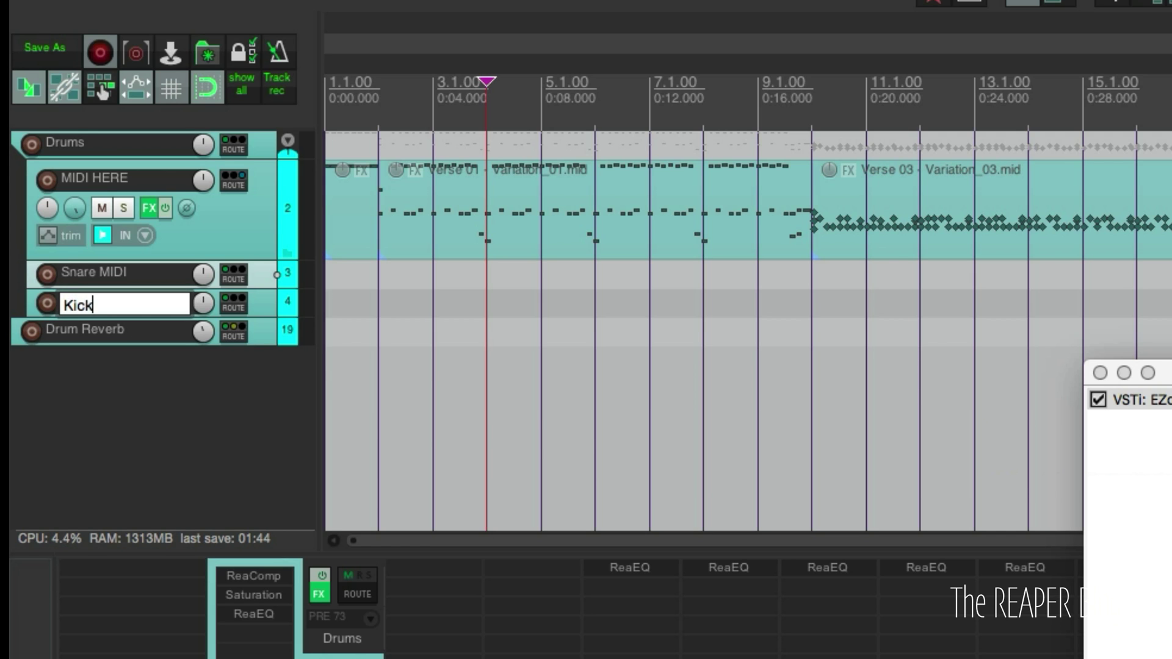
pyautogui.write(' MIDI')
pyautogui.press('Return')
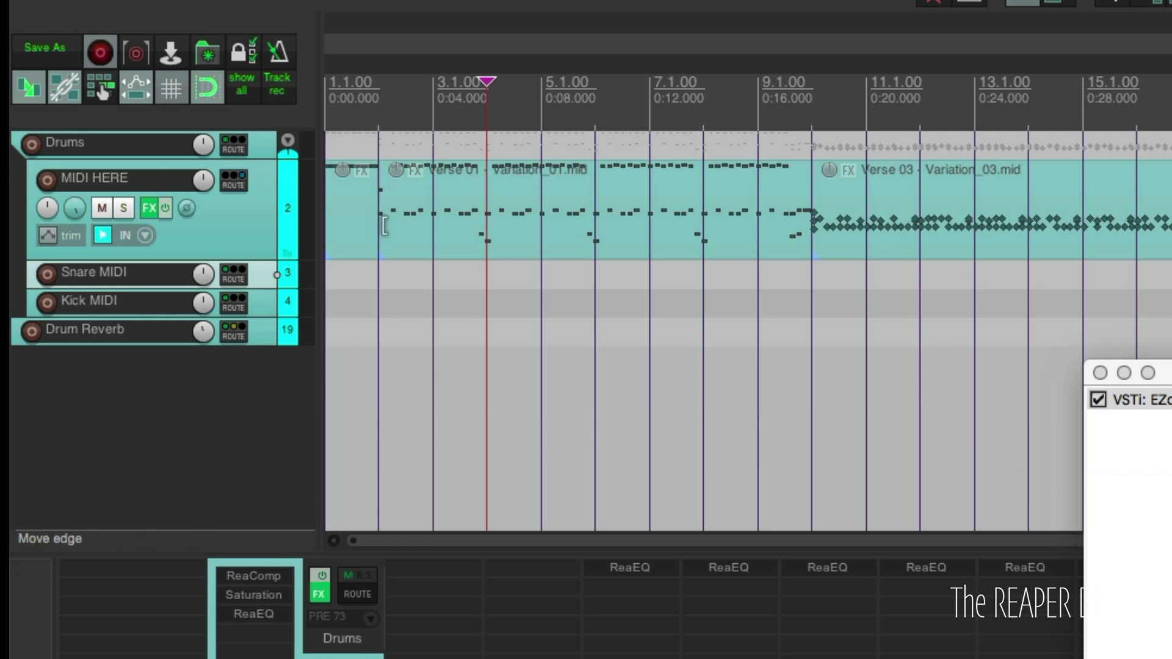
# Copy all the MIDI items from the MIDI HERE track onto the Snare MIDI track at the same time position.
pyautogui.moveTo(359, 226); pyautogui.dragTo(1171, 237)
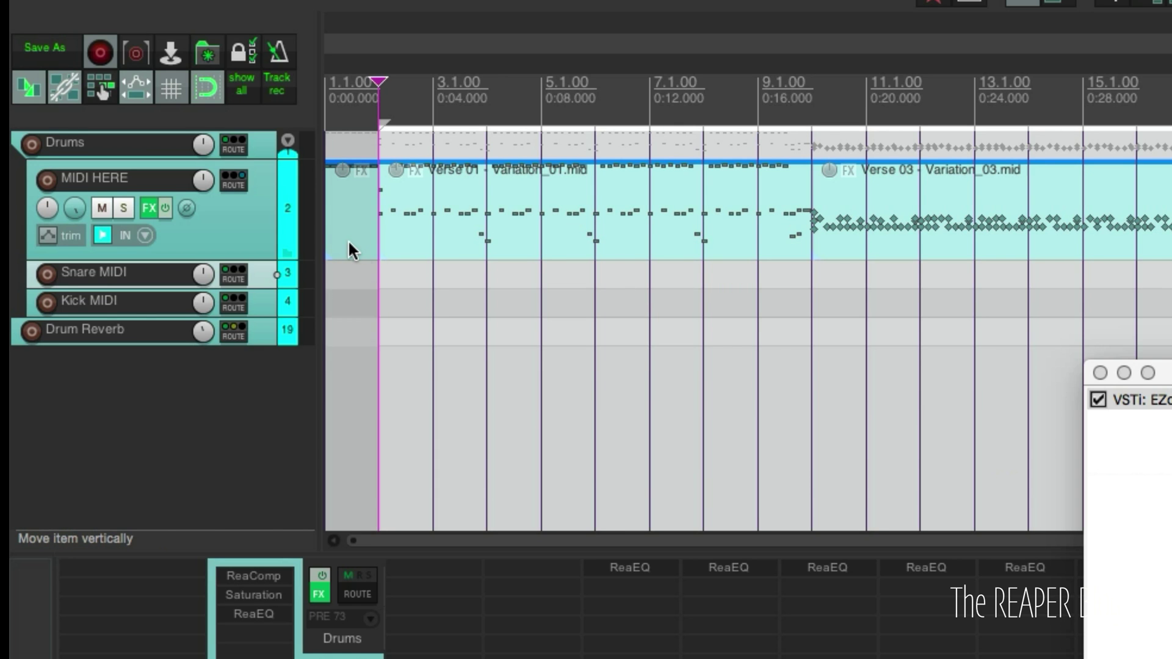
pyautogui.moveTo(348, 239); pyautogui.dragTo(339, 289)
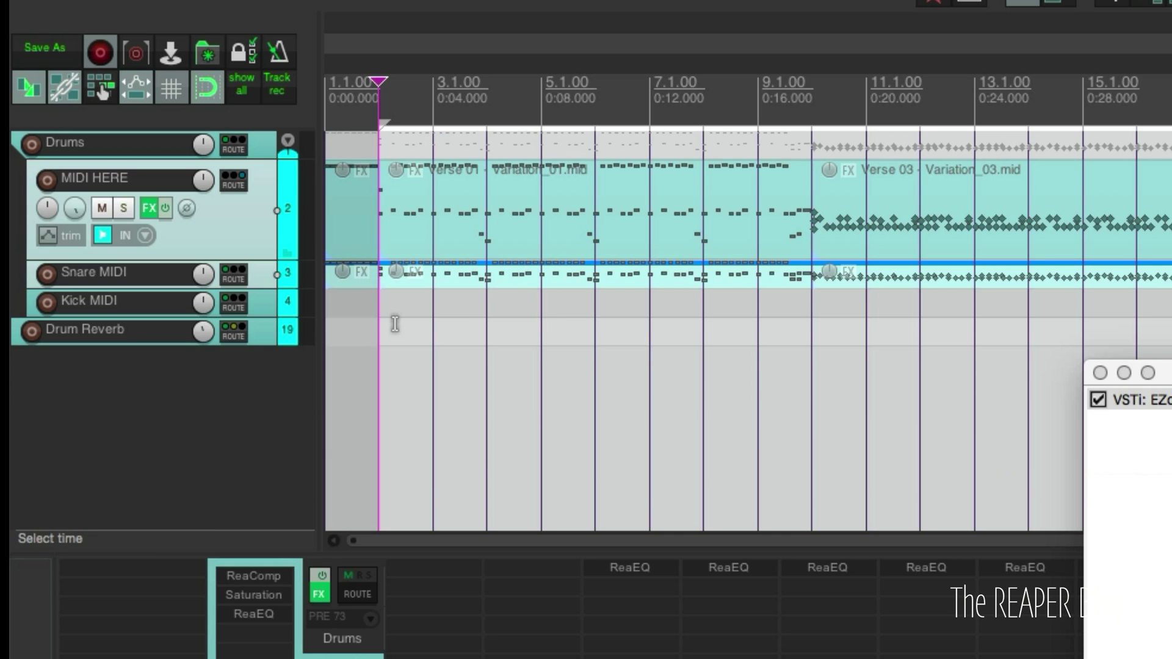
# Glue all the copied items on the Snare MIDI track into one MIDI item.
pyautogui.scroll(5, 396, 324)
pyautogui.scroll(-1, 396, 324)
pyautogui.scroll(-2, 396, 324)
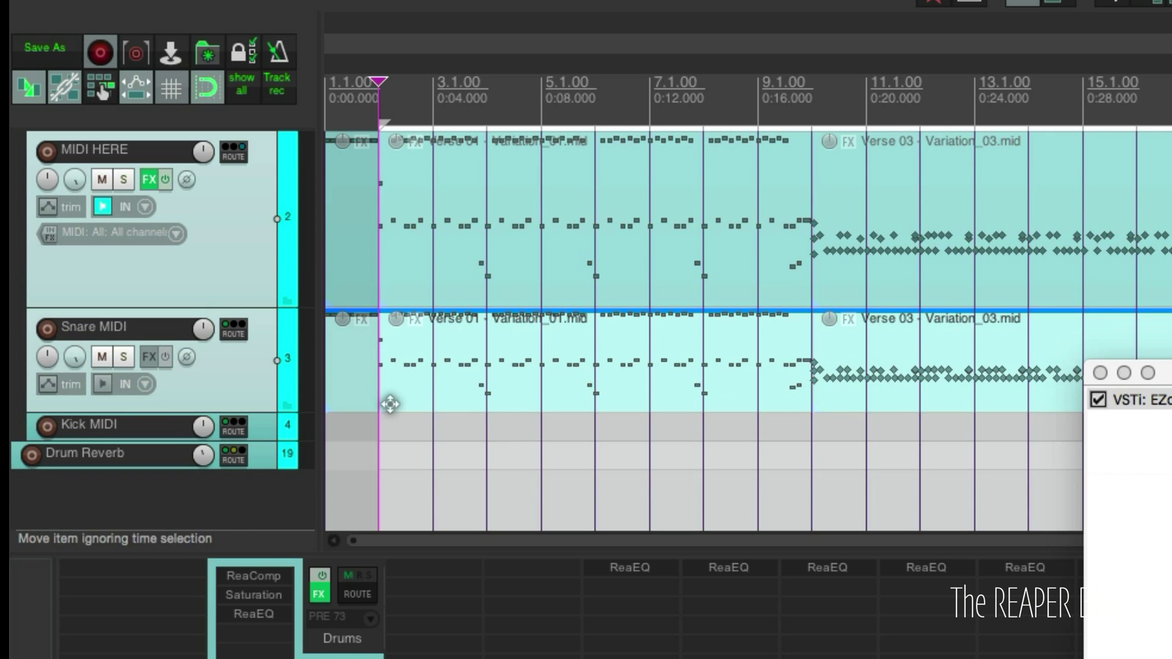
pyautogui.click(391, 403)
pyautogui.click(403, 425)
pyautogui.click(360, 386)
pyautogui.moveTo(1160, 373); pyautogui.dragTo(1119, 593)
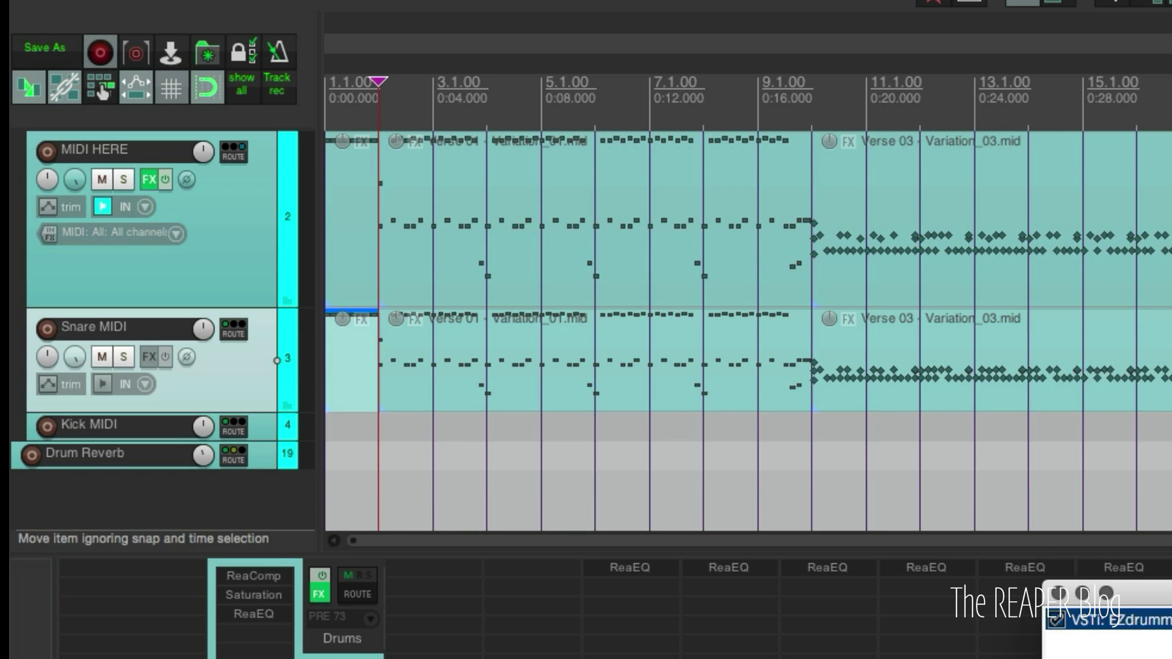
pyautogui.keyDown('shift'); pyautogui.click(1129, 372); pyautogui.keyUp('shift')
pyautogui.hotkey('ctrl', 'g')
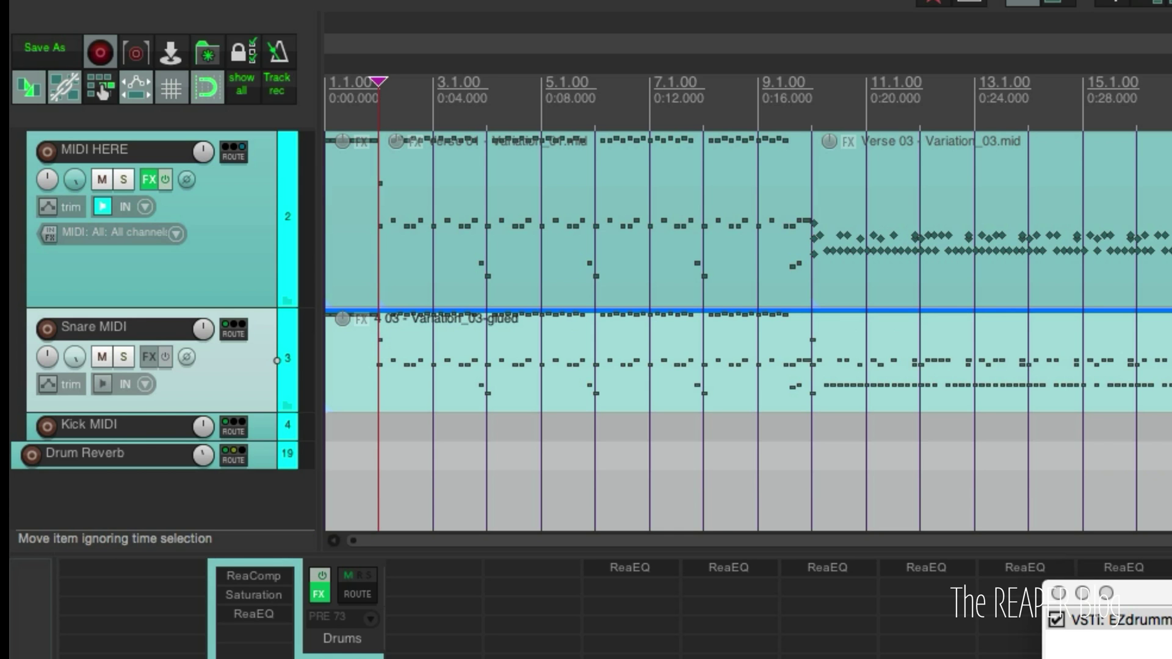
pyautogui.click(973, 418)
# Open the glued Snare MIDI item in the MIDI editor and load the "EZDrummer 2 Modern note names" file.
pyautogui.click(458, 348)
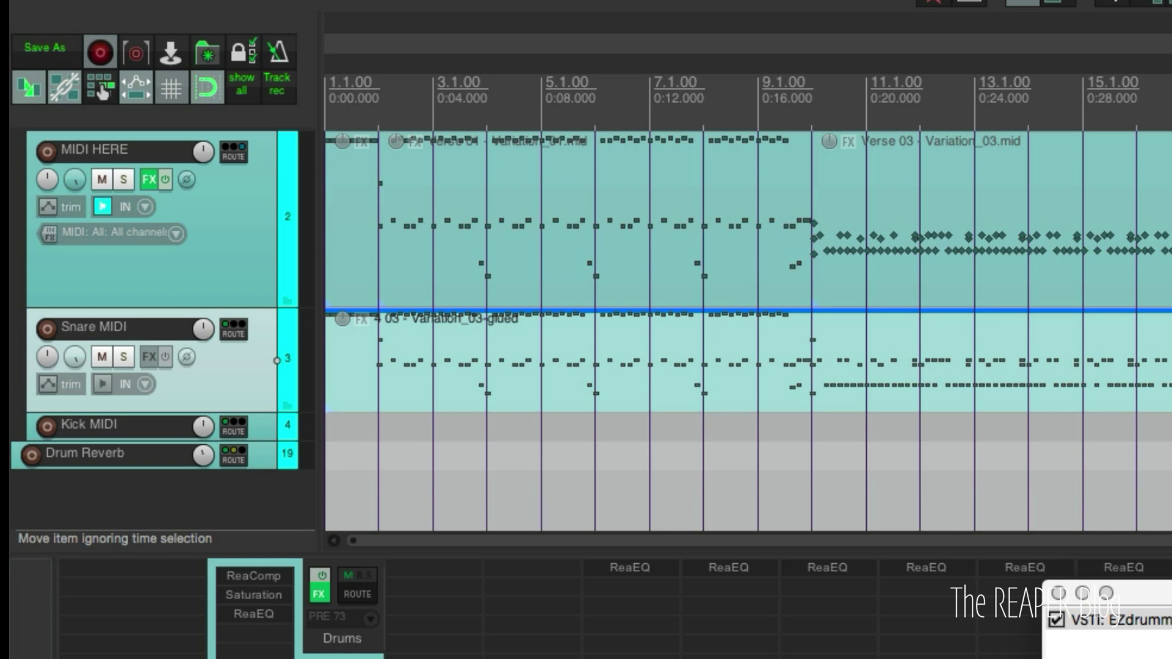
pyautogui.doubleClick(367, 380)
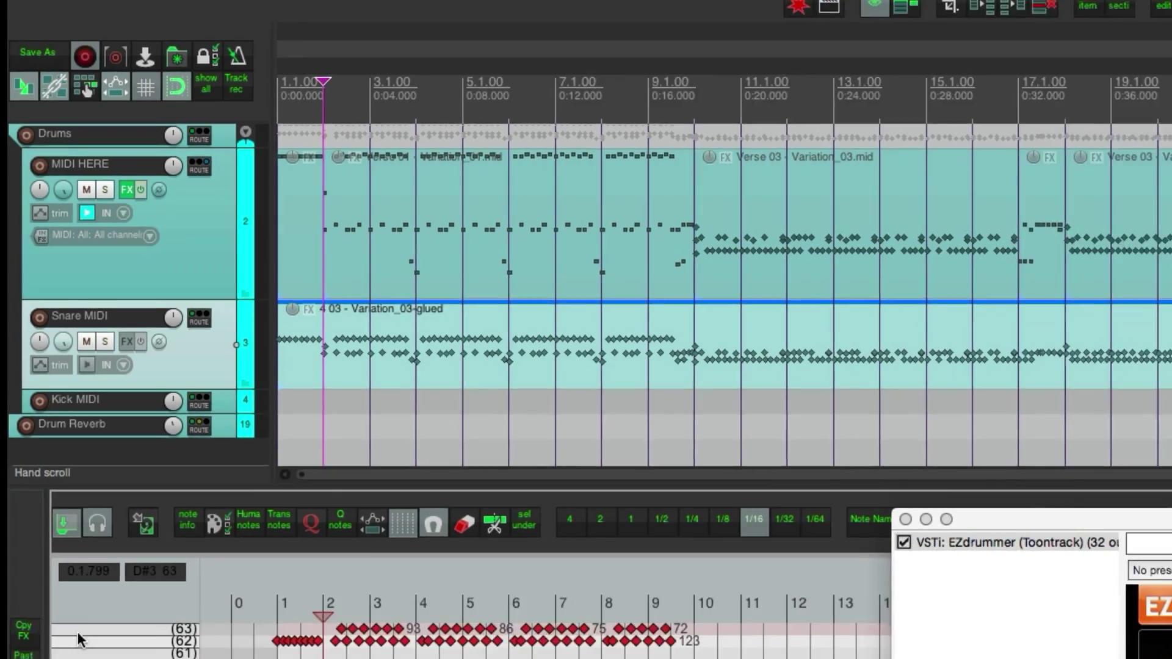
pyautogui.rightClick(32, 322)
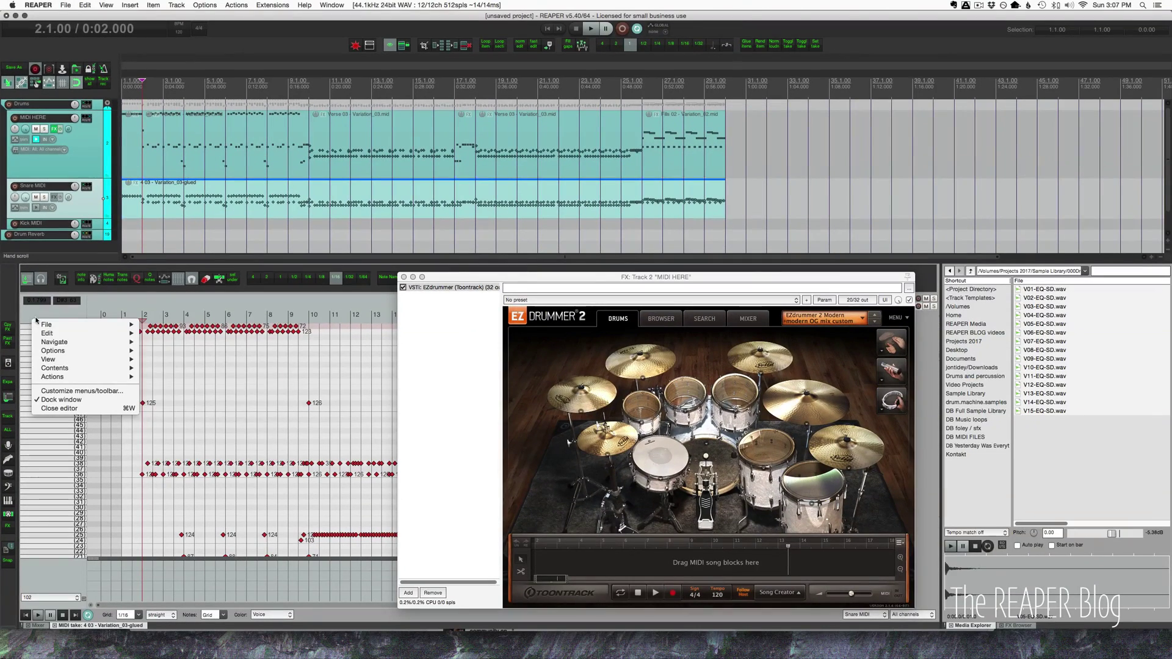
pyautogui.moveTo(87, 328)
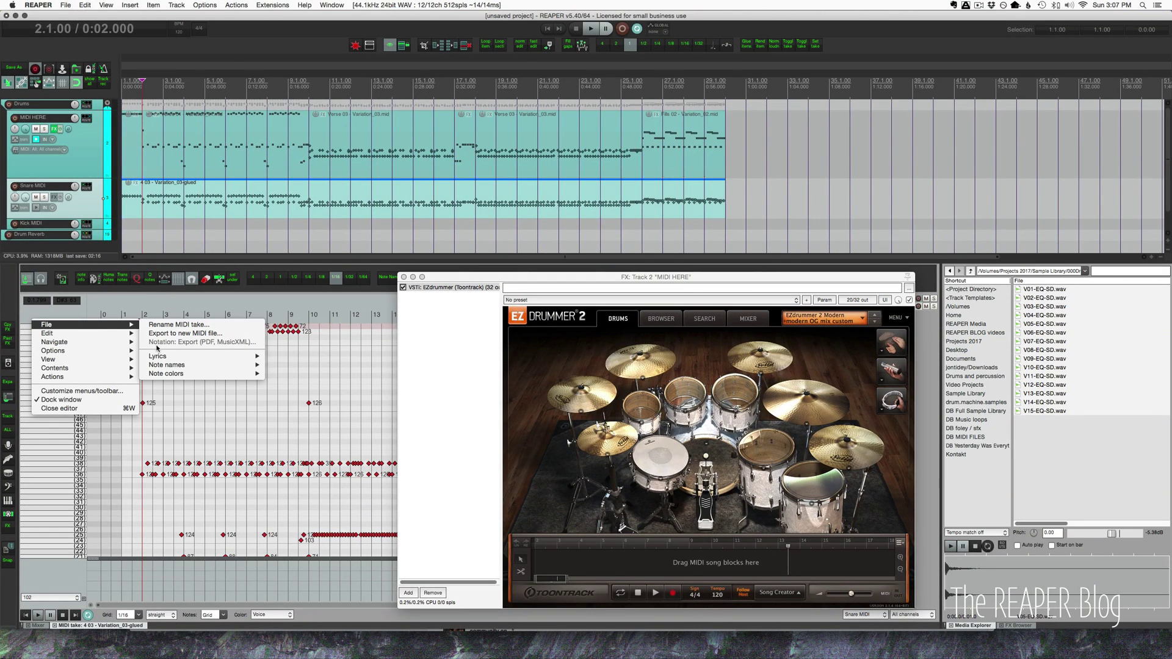
pyautogui.moveTo(183, 364)
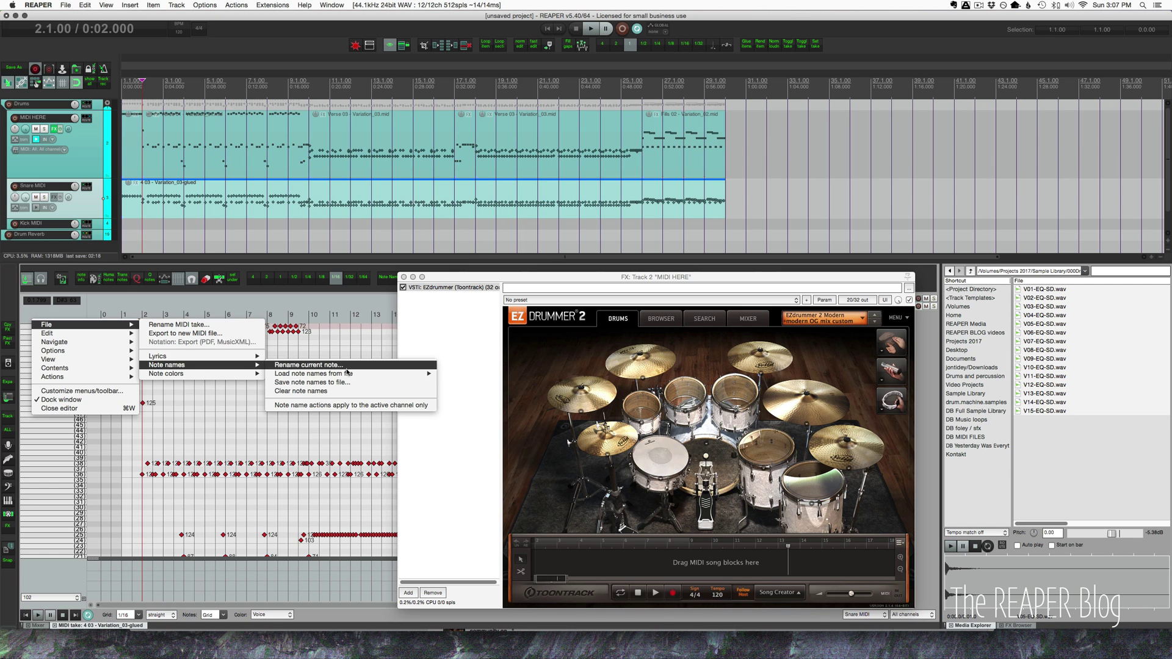
pyautogui.moveTo(415, 374)
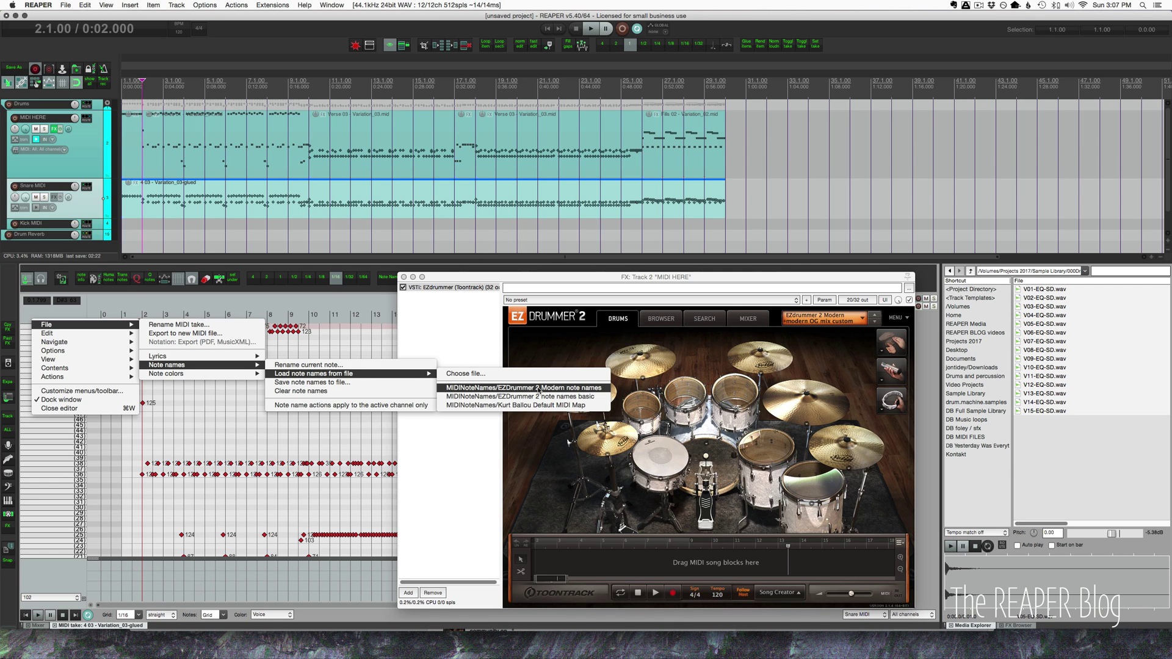
pyautogui.click(539, 390)
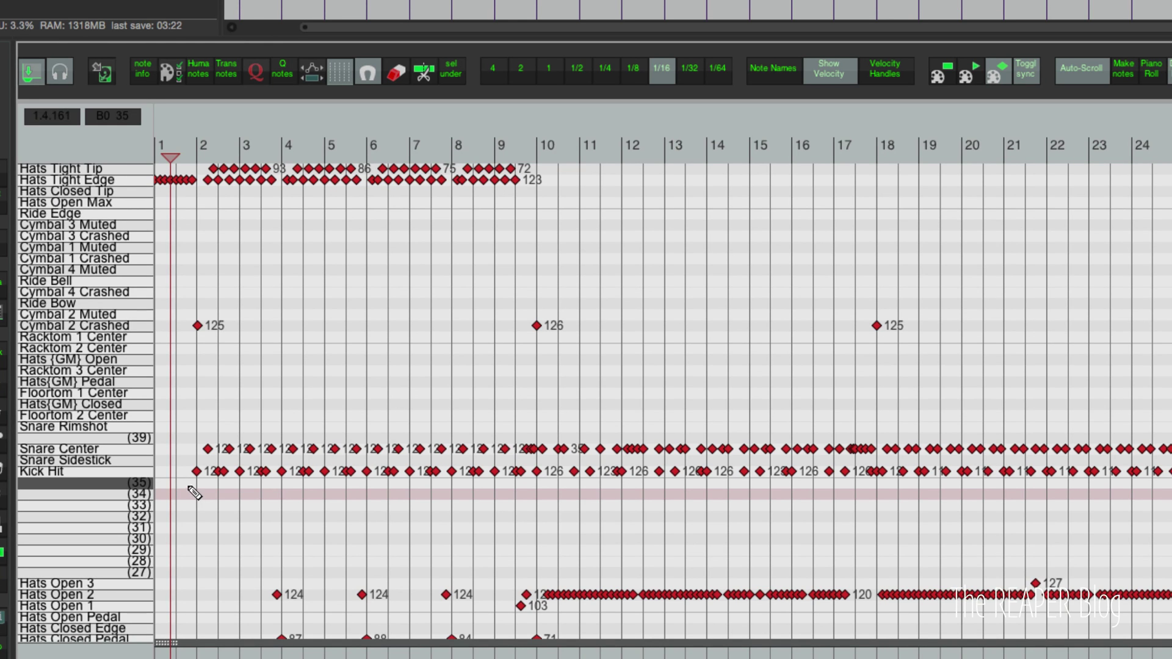
# Delete every note except the Kick Hit and Snare Center rows by selecting those two rows and running the "Invert selection" action.
pyautogui.moveTo(86, 470); pyautogui.dragTo(90, 481)
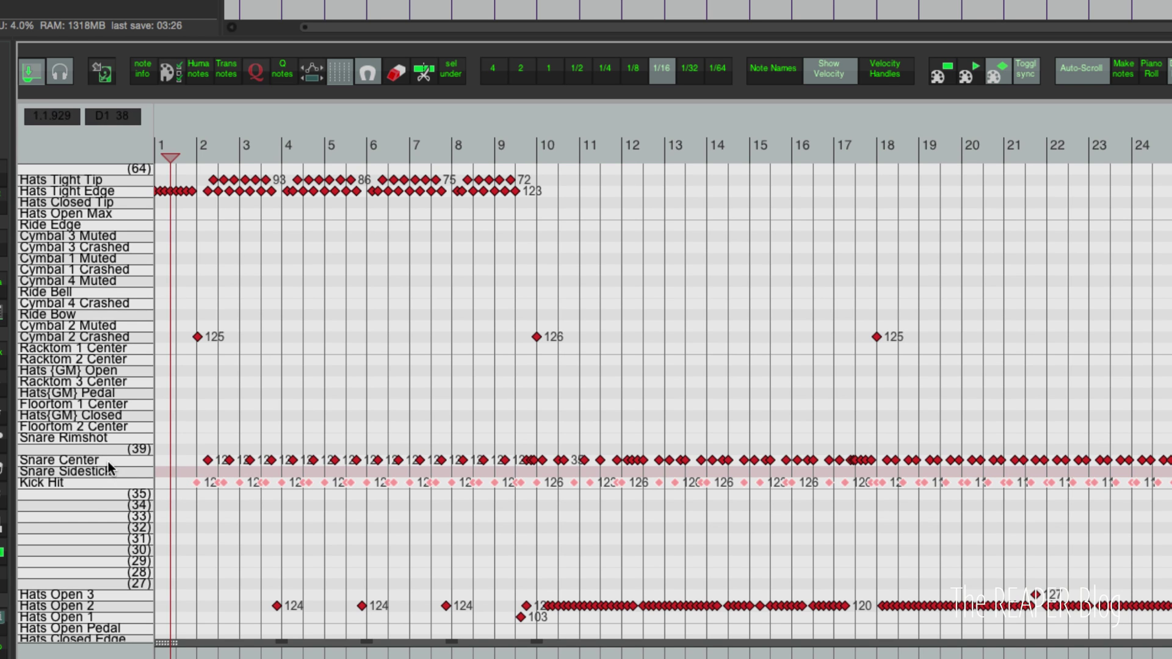
pyautogui.click(108, 459)
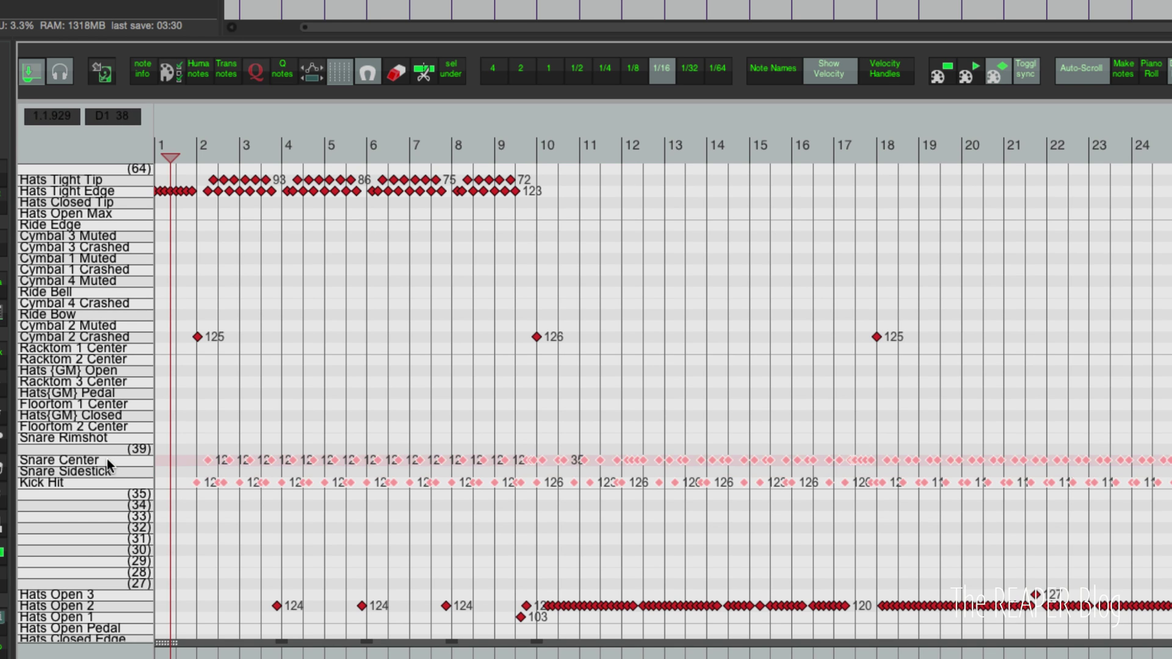
pyautogui.scroll(-4, 225, 470)
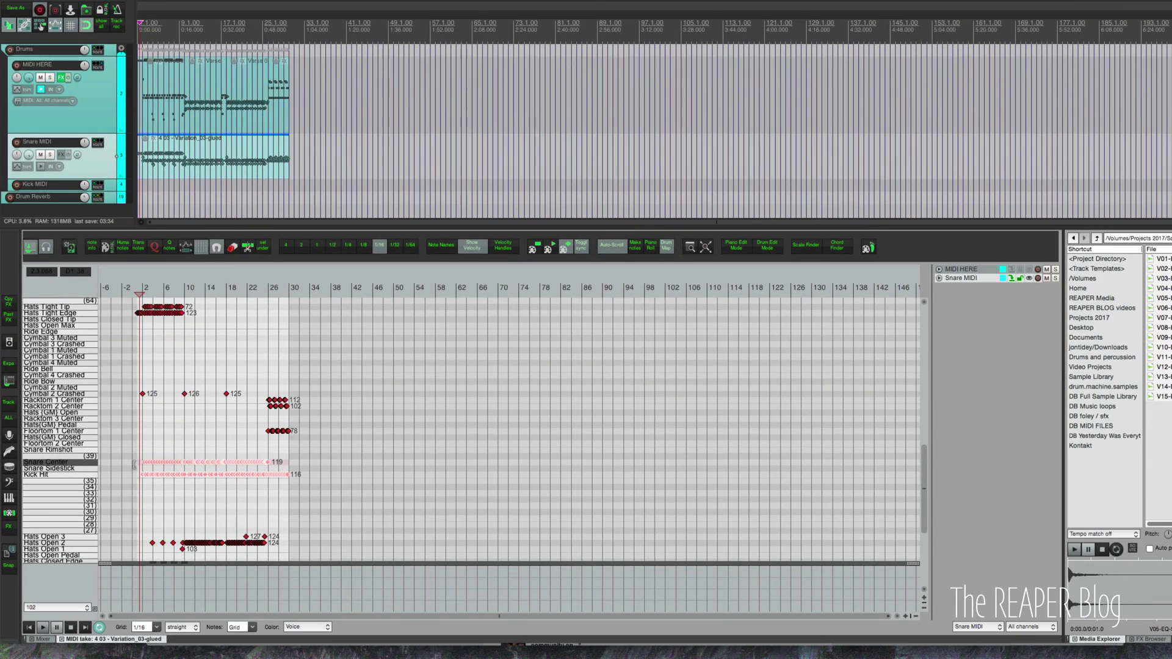
pyautogui.press('?')
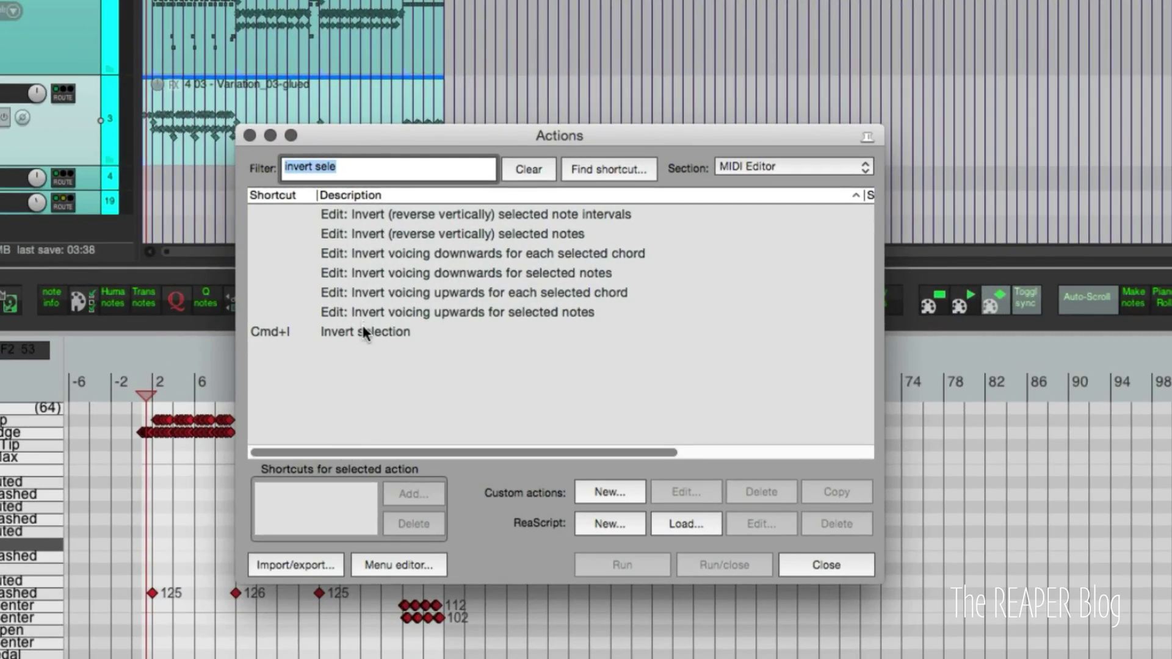
pyautogui.click(318, 124)
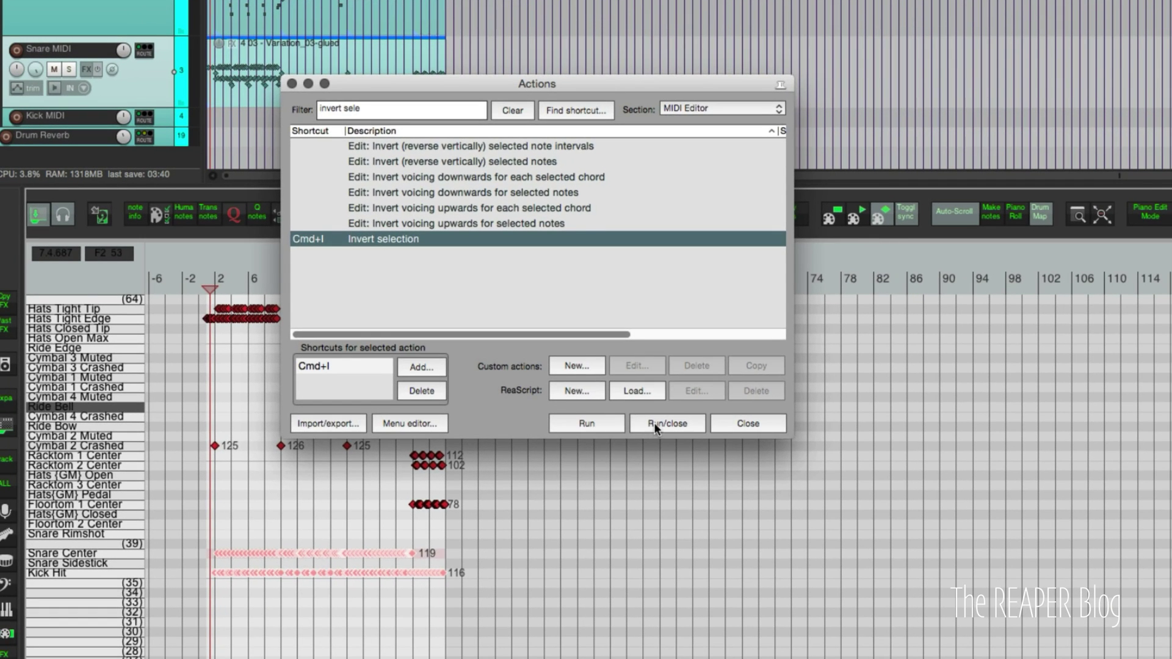
pyautogui.click(655, 424)
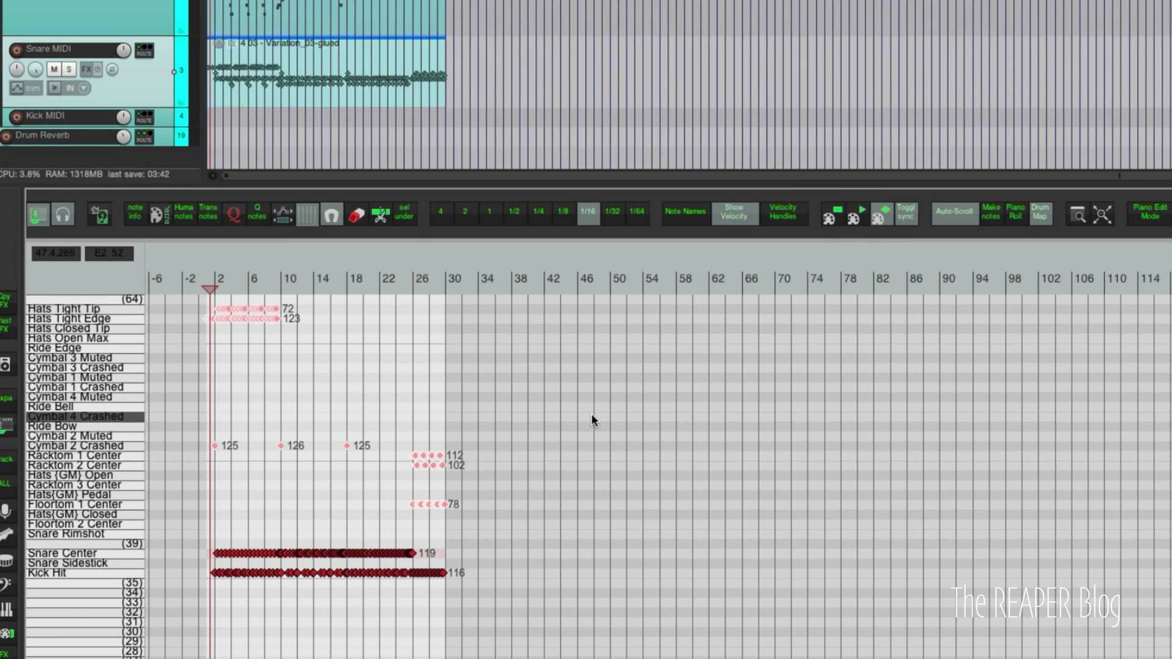
pyautogui.press('Delete')
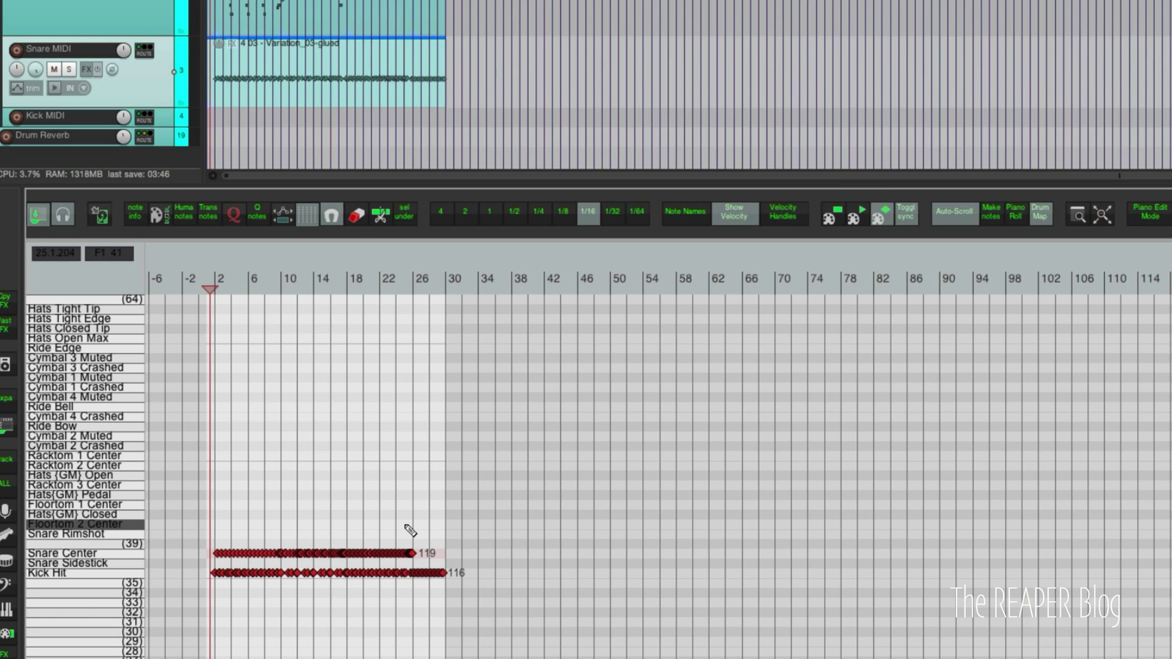
# Copy the cleaned-up item from the Snare MIDI track straight down onto the Kick MIDI track.
pyautogui.click(271, 92)
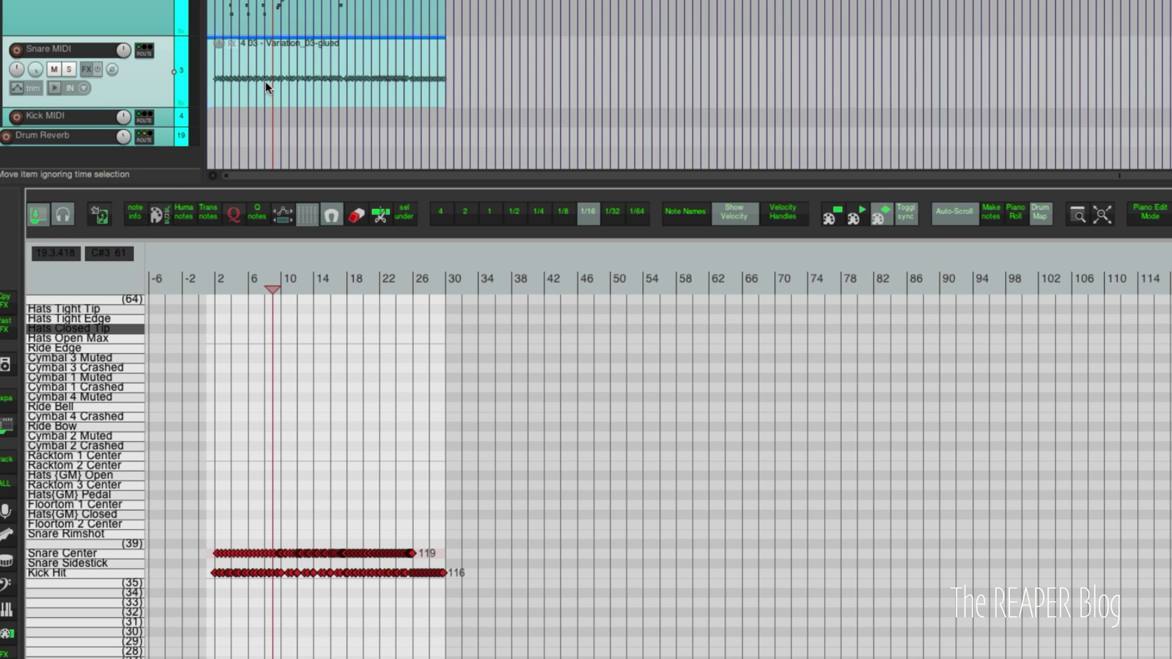
pyautogui.moveTo(251, 93); pyautogui.dragTo(251, 114)
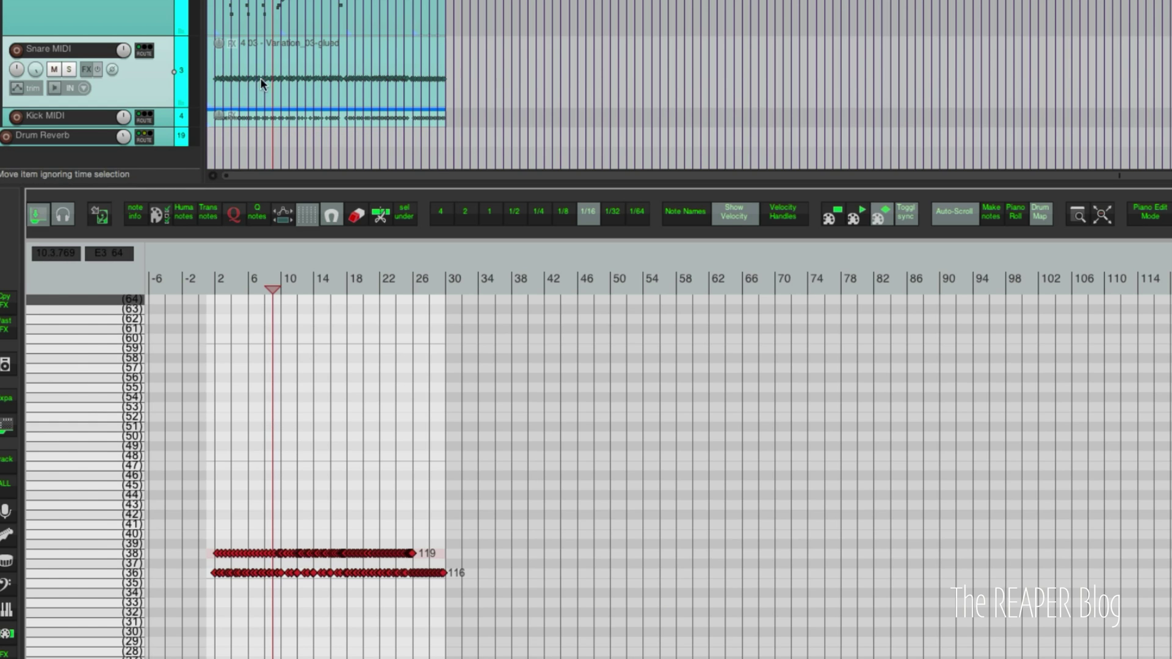
# Delete all the Kick Hit notes from the Snare MIDI item.
pyautogui.click(264, 95)
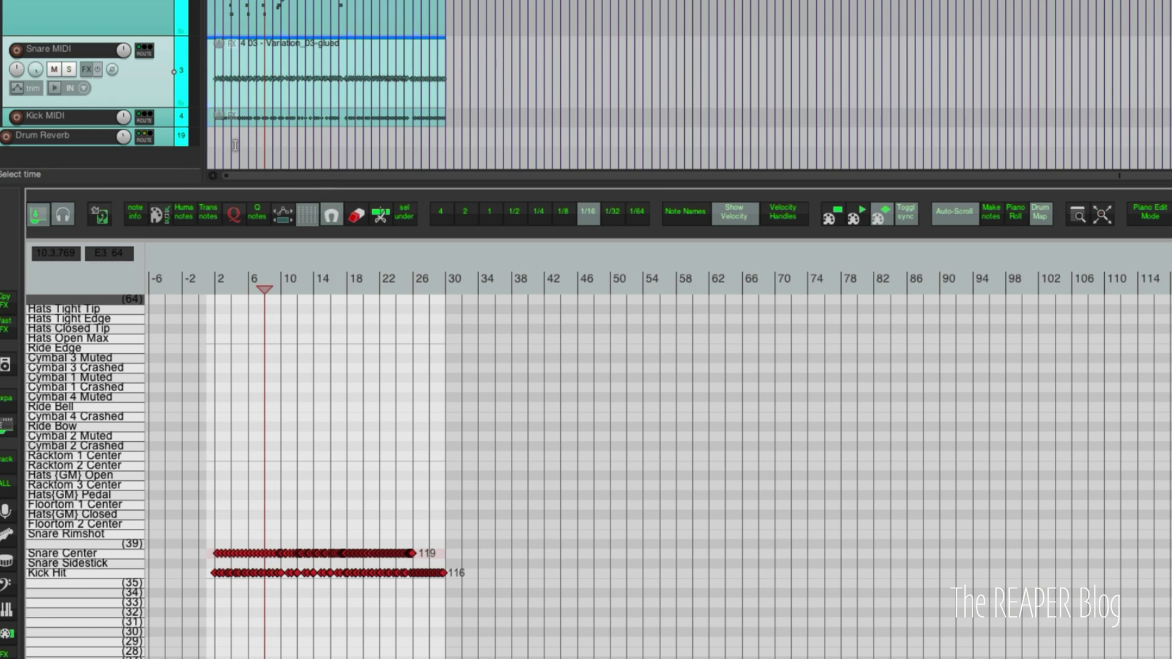
pyautogui.moveTo(208, 537); pyautogui.dragTo(182, 592)
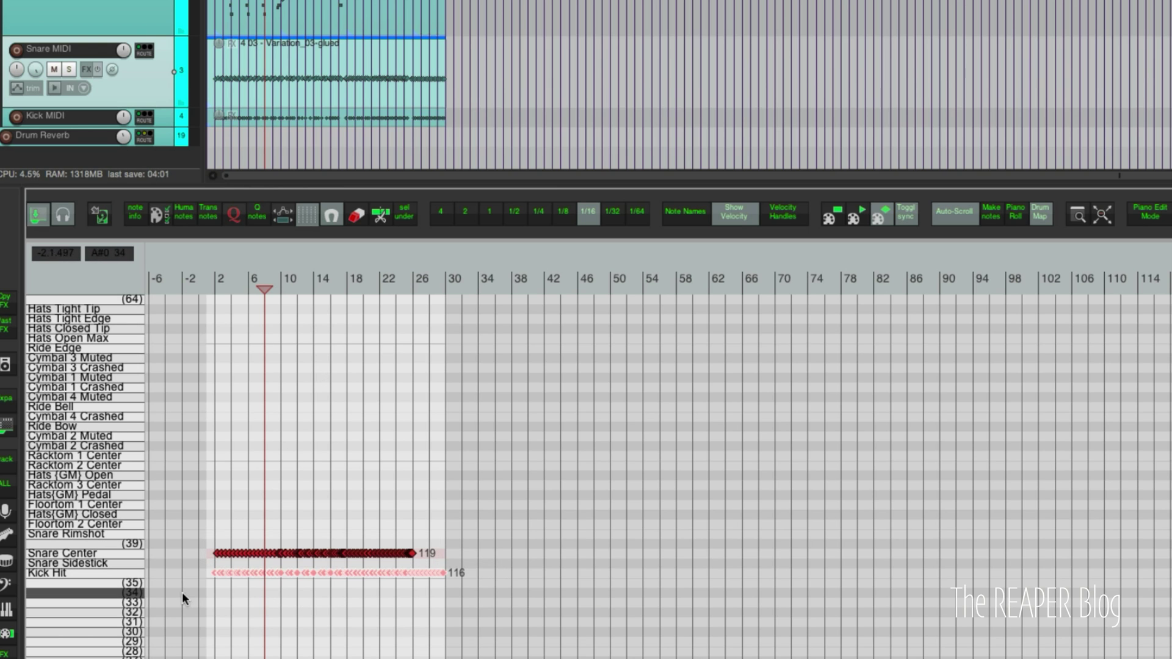
pyautogui.press('Delete')
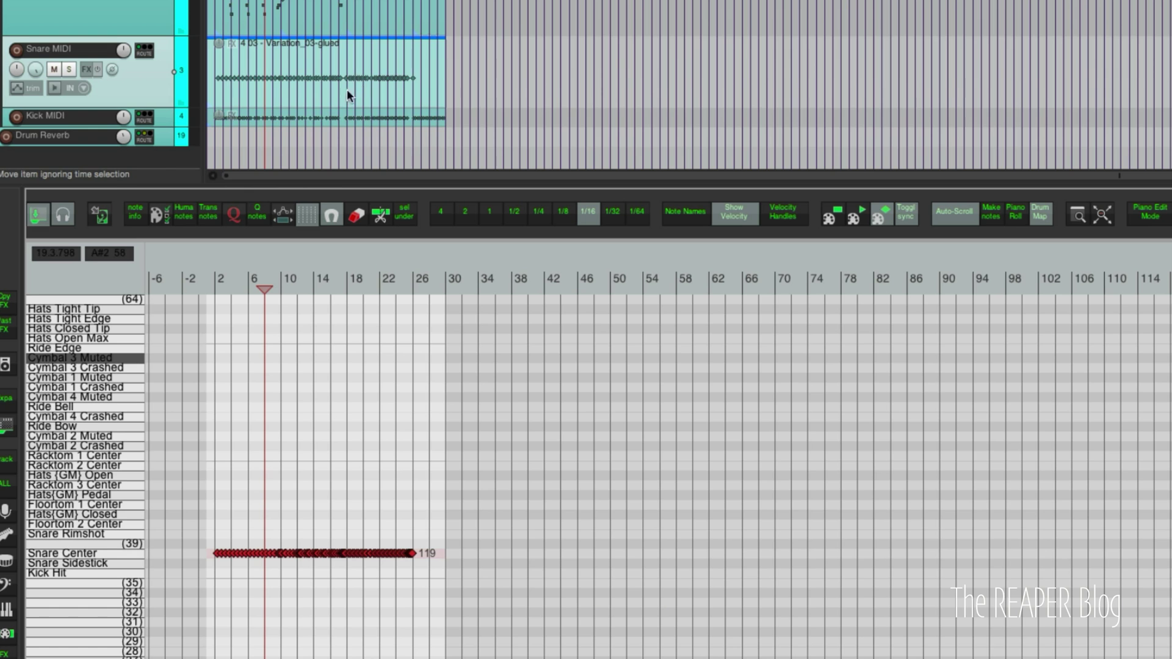
# Delete all the snare notes on note row 38 from the Kick MIDI item.
pyautogui.click(337, 116)
pyautogui.moveTo(204, 527); pyautogui.dragTo(467, 558)
pyautogui.press('Delete')
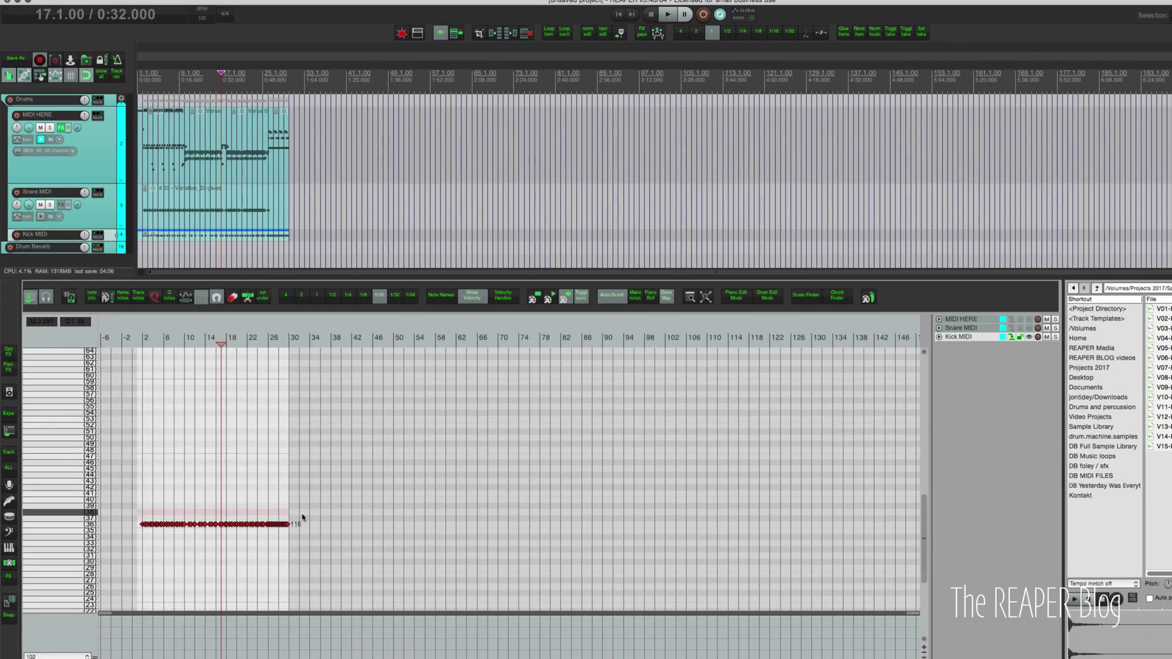
# Hide the docked MIDI editor and select the glued item on the Snare MIDI track.
pyautogui.hotkey('alt', 'd')
pyautogui.click(233, 202)
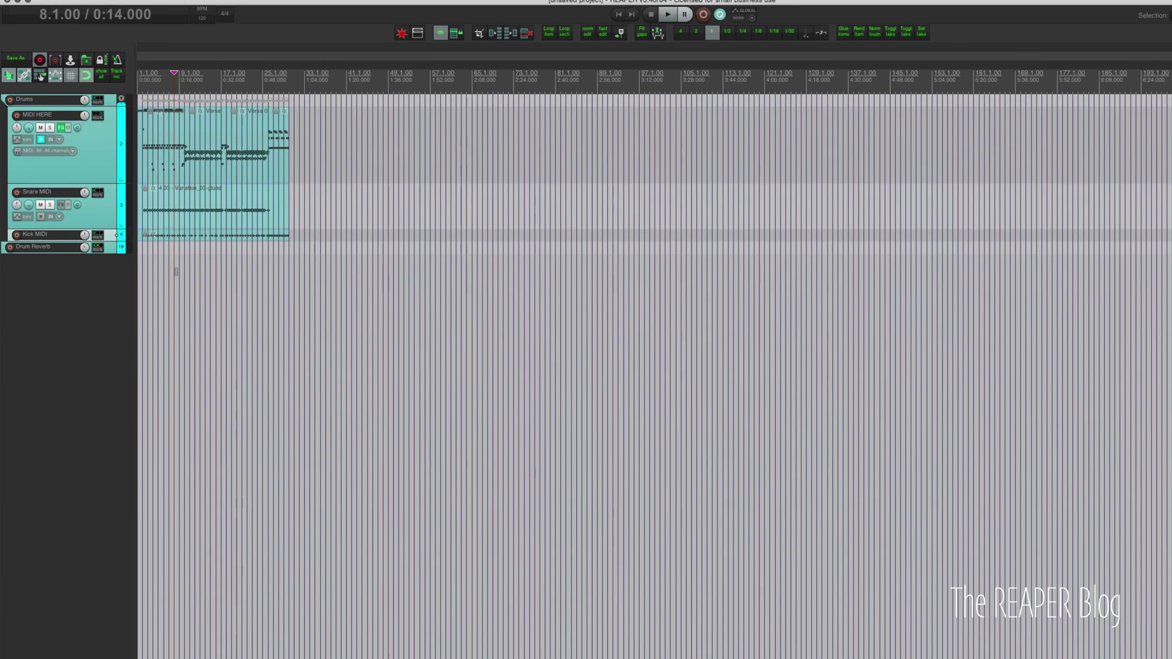
pyautogui.scroll(5, 238, 204)
pyautogui.scroll(3, 186, 281)
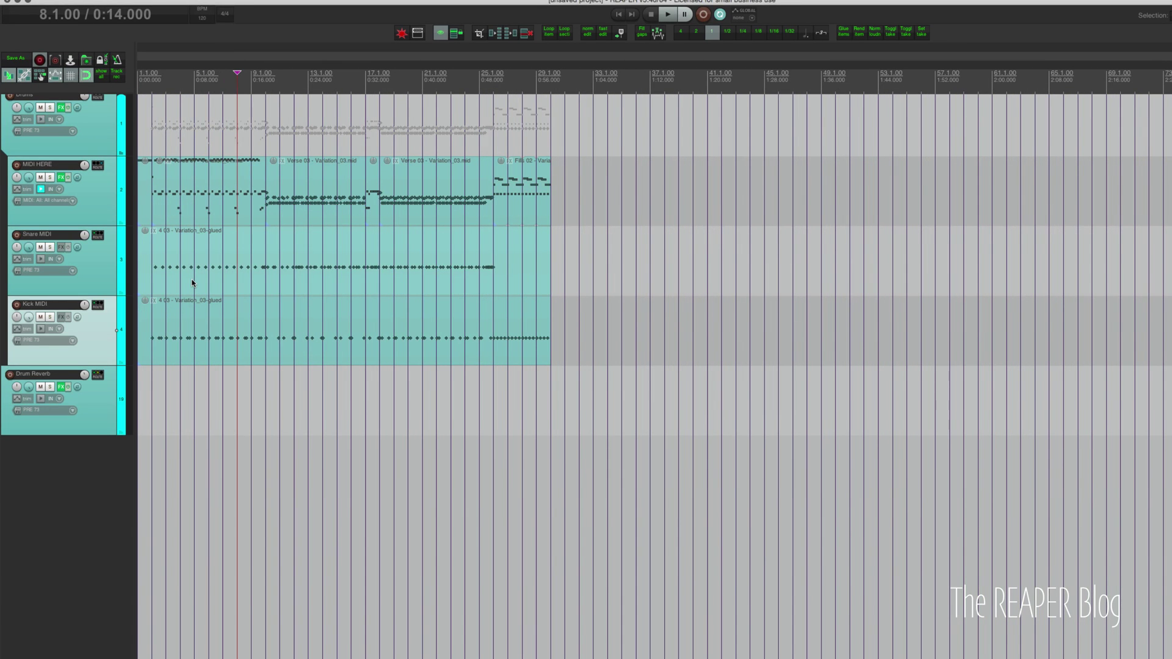
pyautogui.click(188, 272)
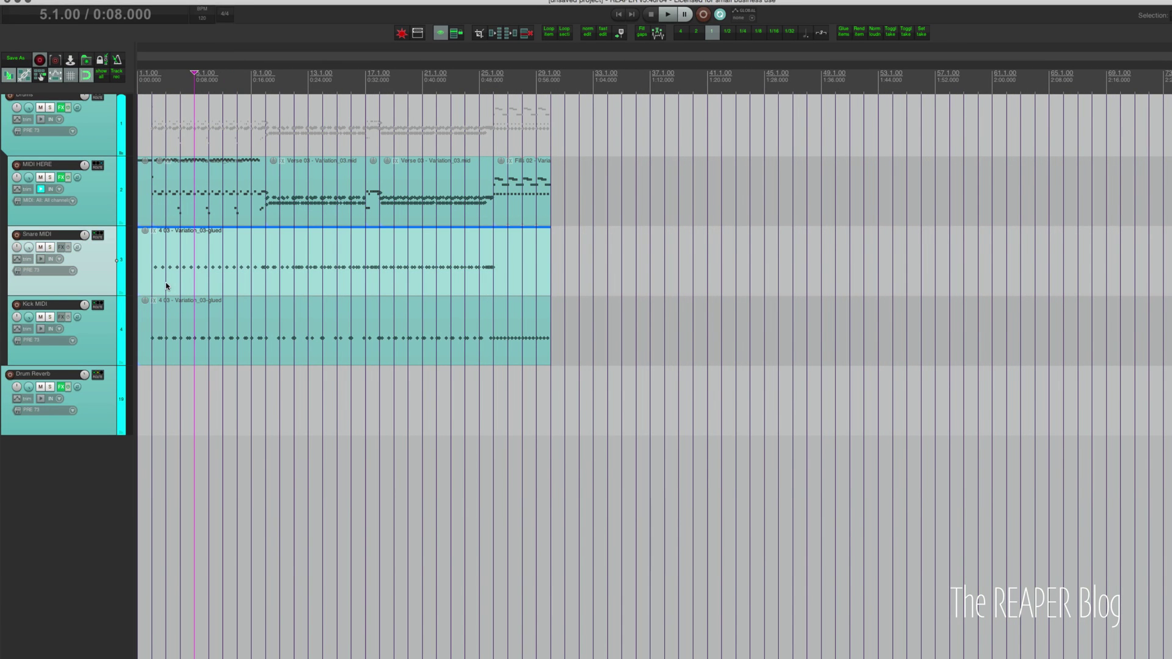
pyautogui.click(167, 284)
pyautogui.scroll(5, 163, 204)
pyautogui.click(195, 189)
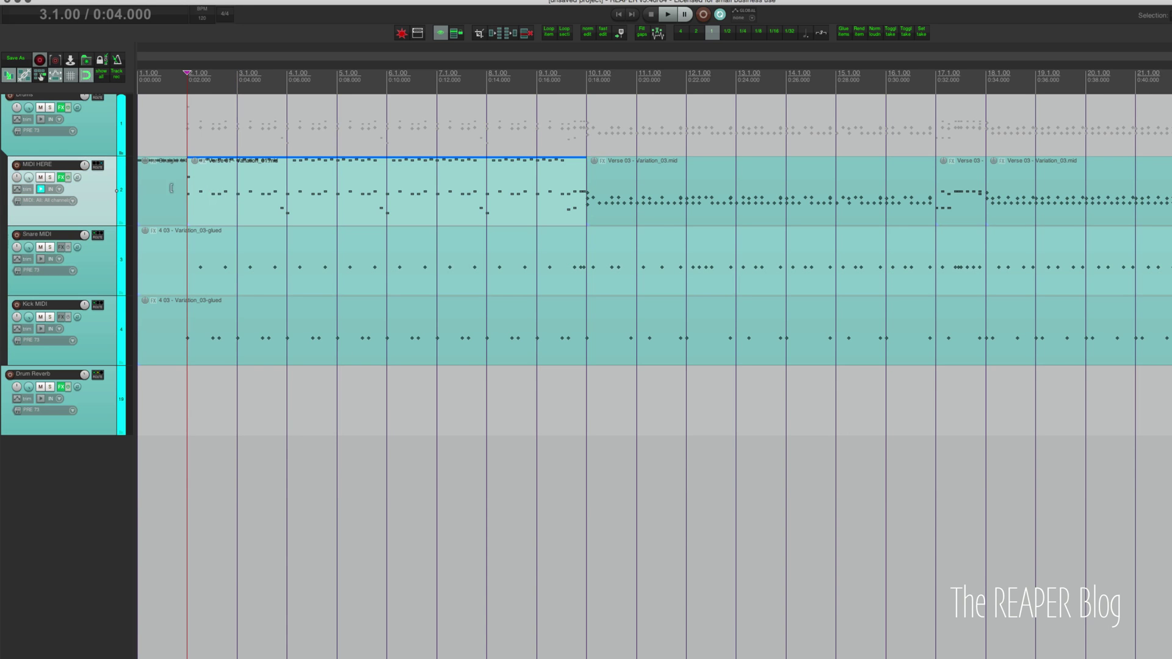
pyautogui.click(276, 252)
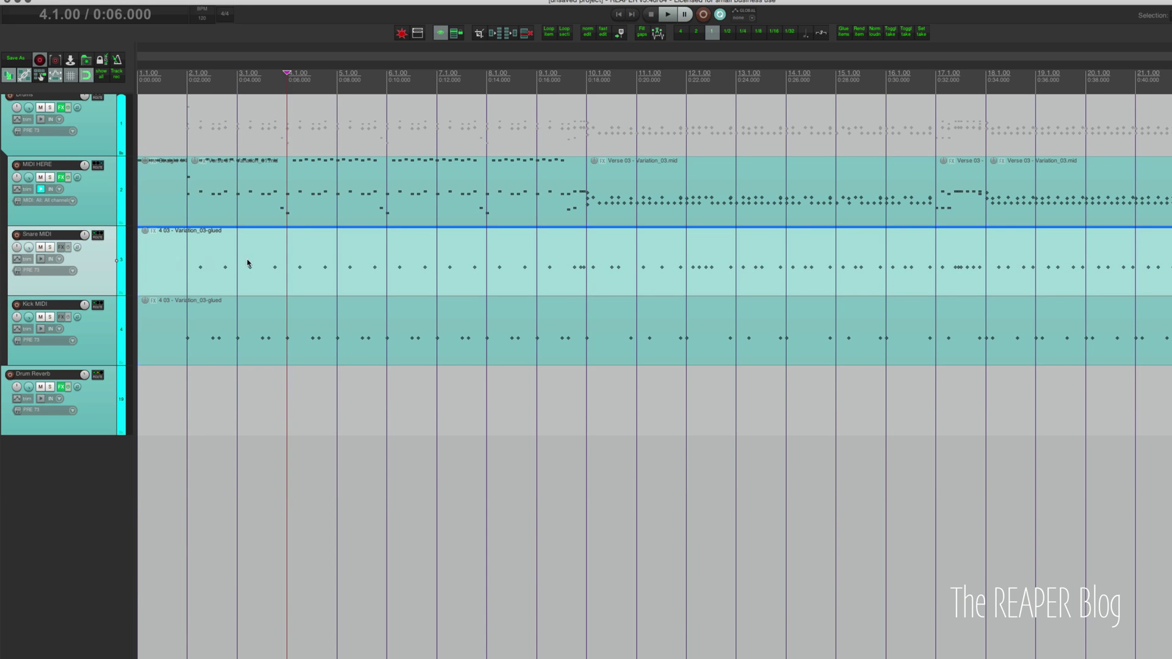
pyautogui.click(211, 323)
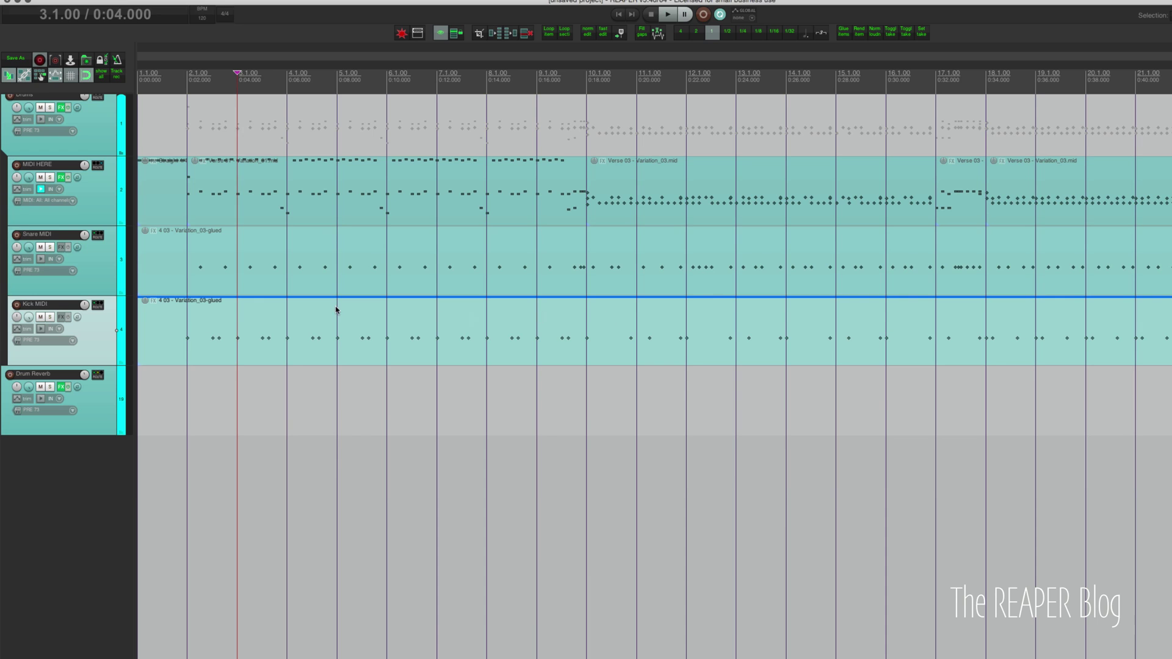
# Add the ReaSamplOmatic5000 instrument to the Snare MIDI track and move its window clear of the track list.
pyautogui.click(102, 276)
pyautogui.rightClick(60, 247)
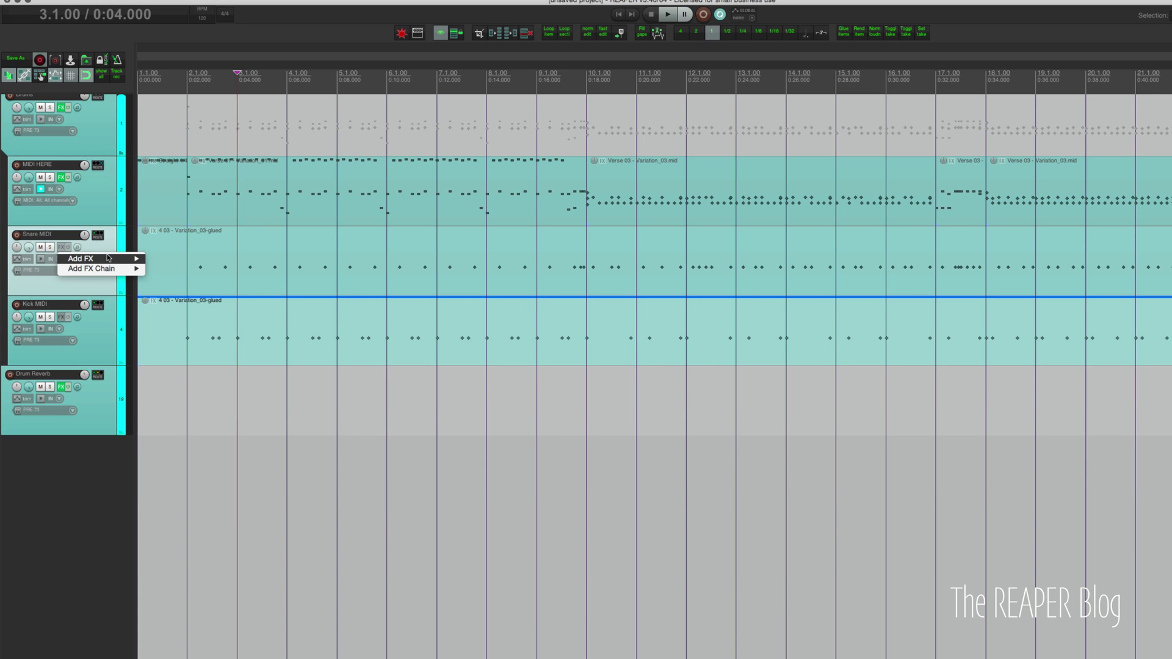
pyautogui.moveTo(107, 258)
pyautogui.moveTo(183, 280)
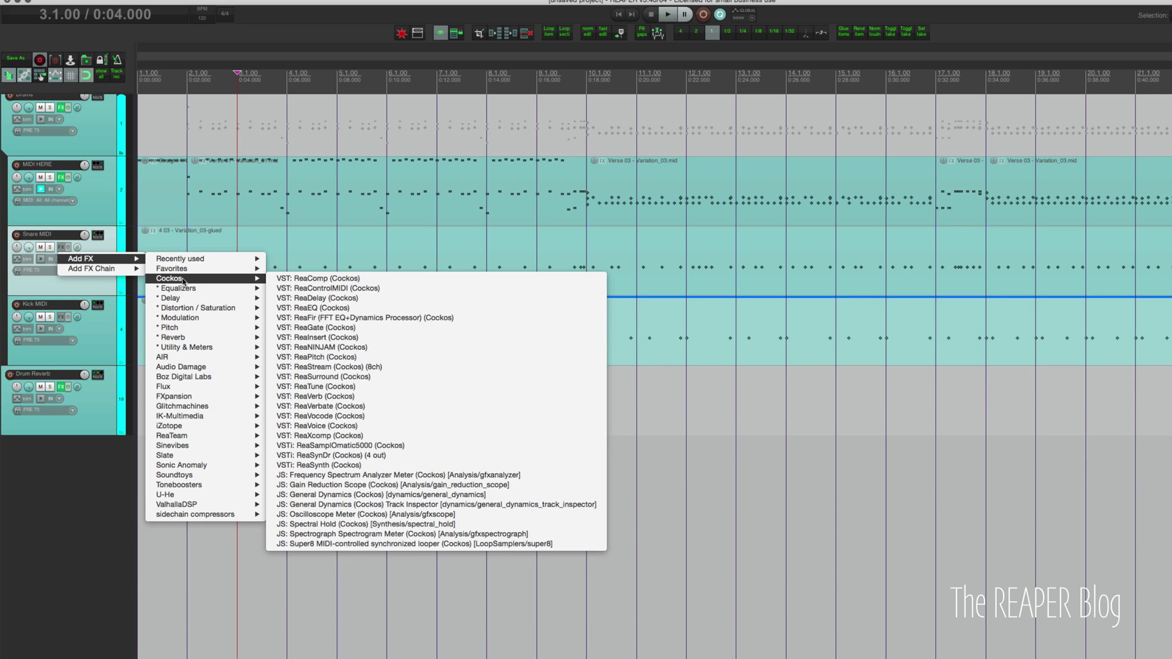
pyautogui.click(375, 451)
pyautogui.moveTo(243, 426); pyautogui.dragTo(508, 291)
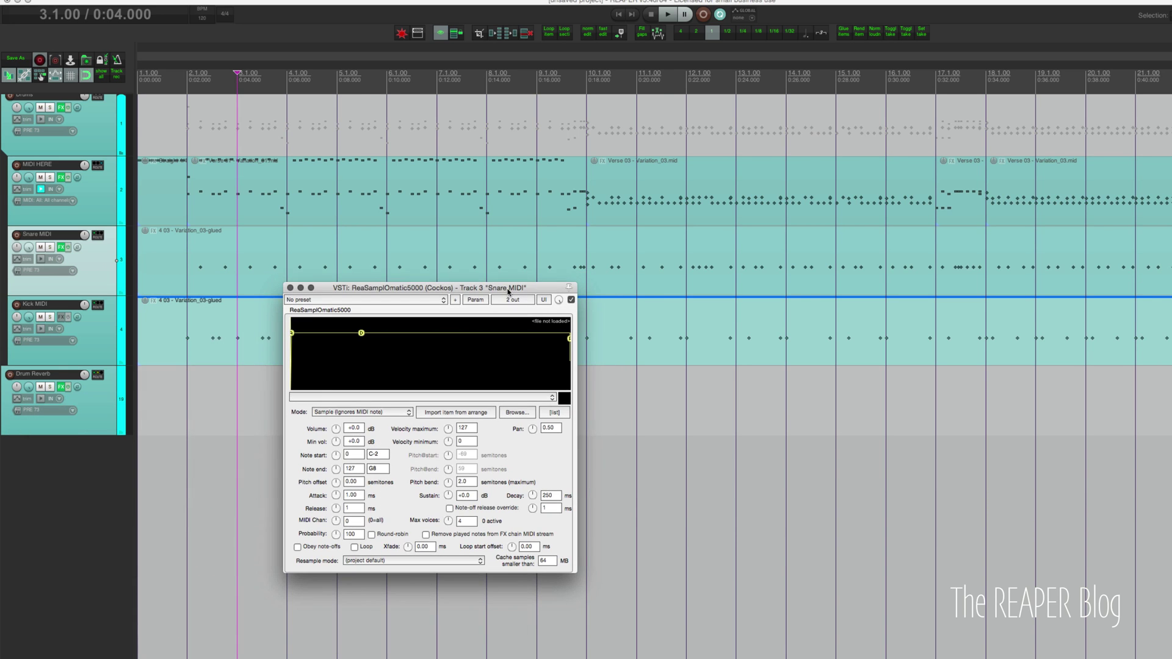
# Show the Media Explorer and audition V13-EQ-SD.wav through V15-EQ-SD.wav from the CW snare drum's Snare hits folder.
pyautogui.scroll(-10, 203, 453)
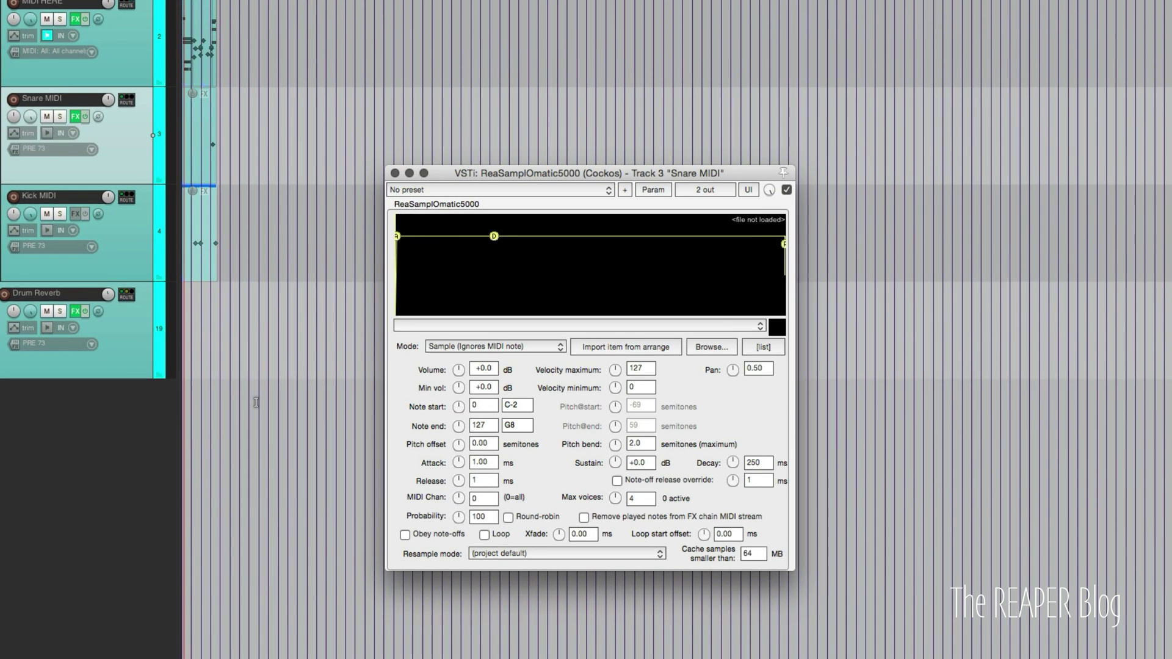
pyautogui.hotkey('ctrl', 'alt', 'x')
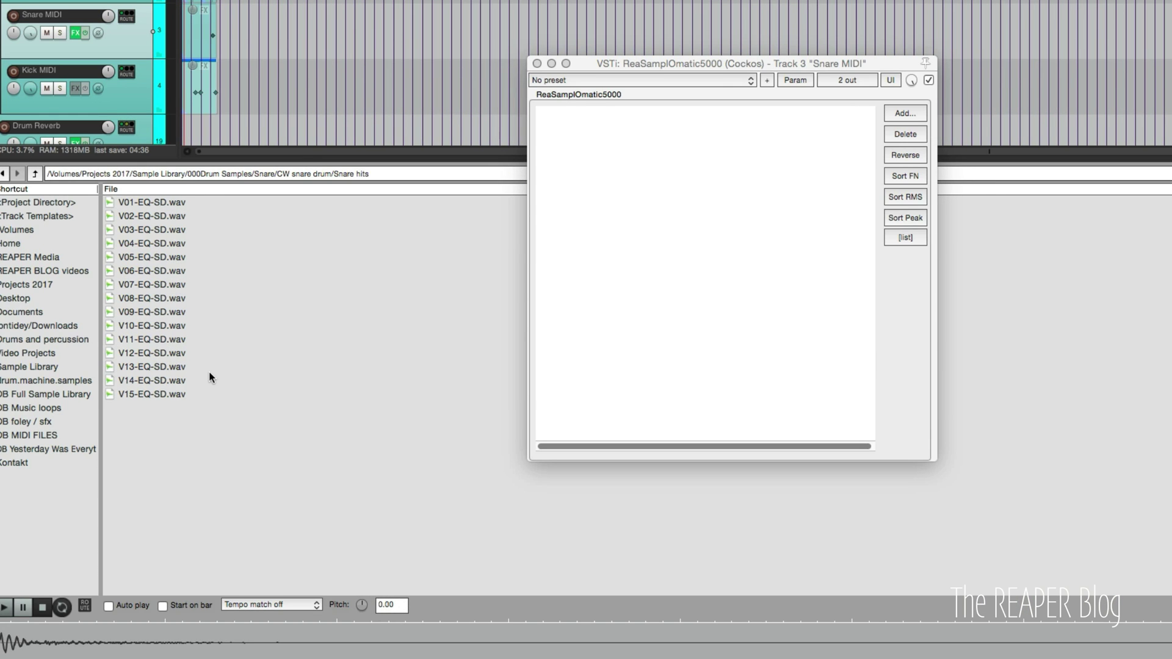
pyautogui.click(209, 369)
pyautogui.press('space')
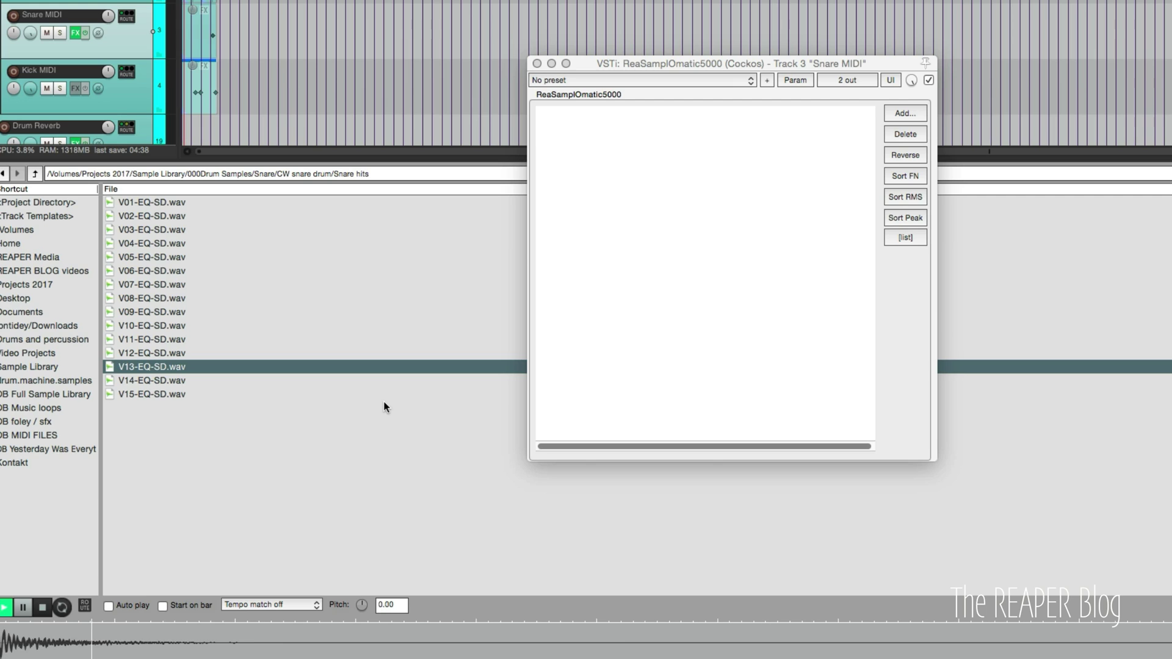
pyautogui.press('Down')
pyautogui.press('Down')
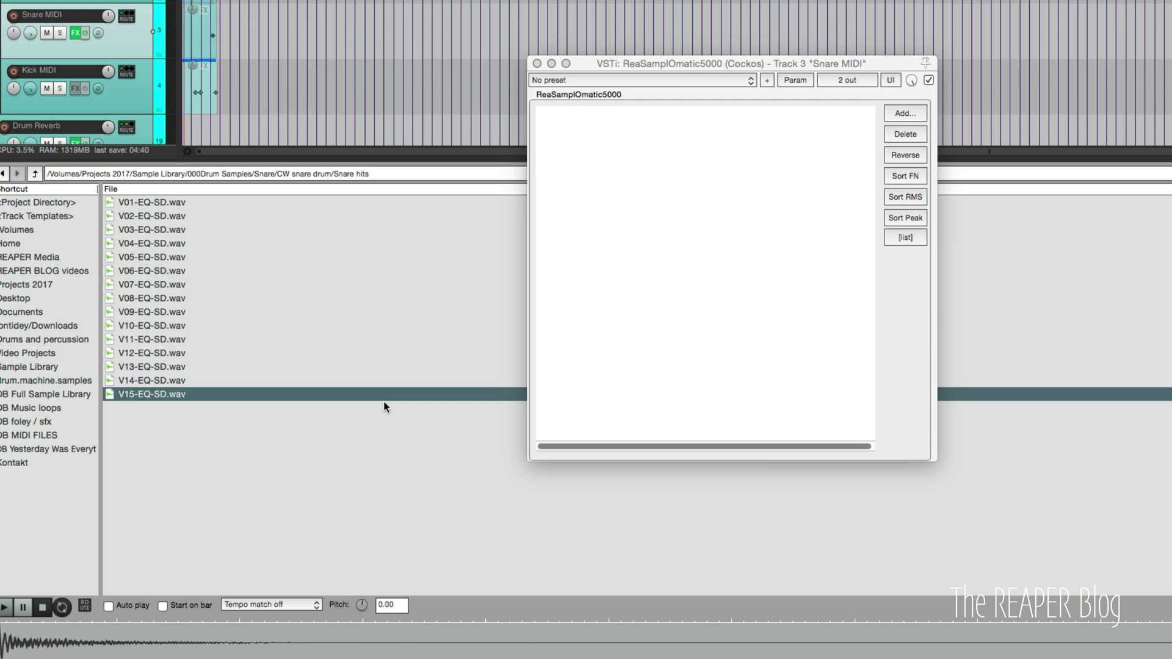
# Load all samples from V01-EQ-SD.wav to V15-EQ-SD.wav into the sampler's sample list and return to its parameter view.
pyautogui.press('super+a')
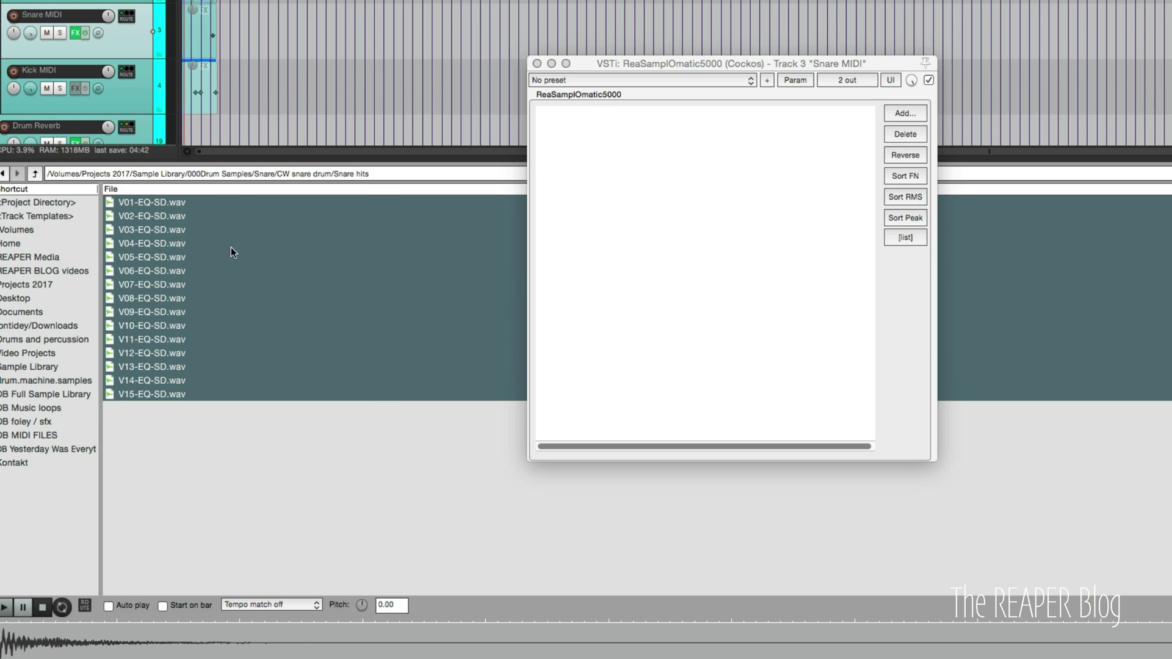
pyautogui.moveTo(231, 252); pyautogui.dragTo(756, 218)
pyautogui.click(904, 240)
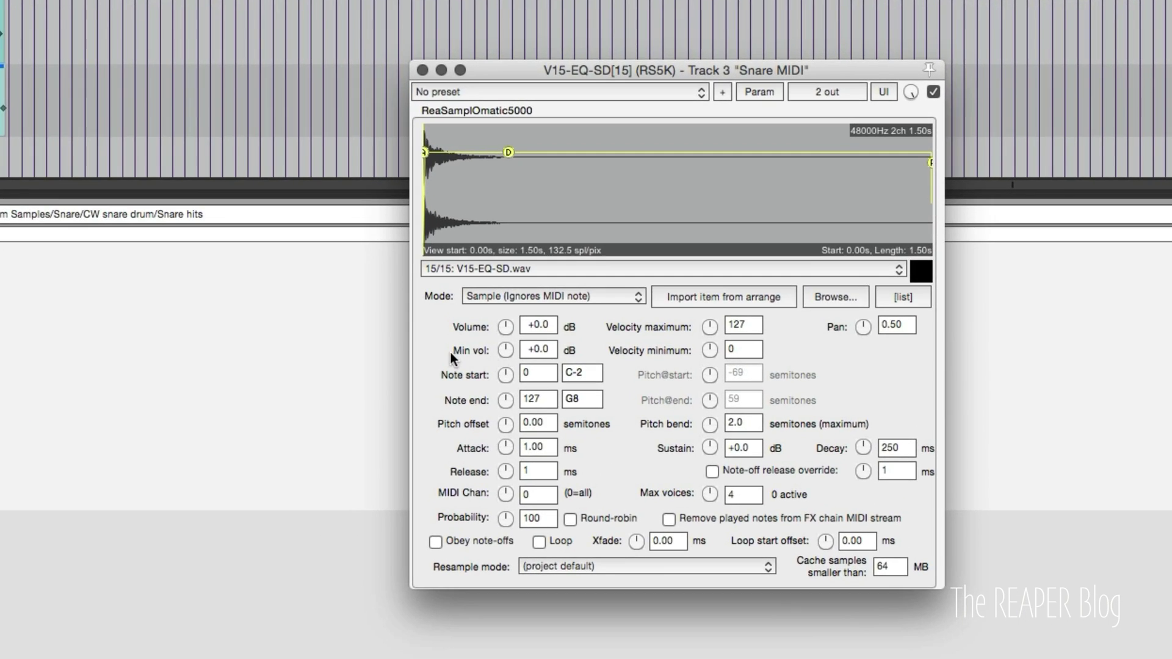
# Set the snare sampler's minimum volume to -80 dB, attack to 0 ms and maximum voices to 1.
pyautogui.doubleClick(507, 348)
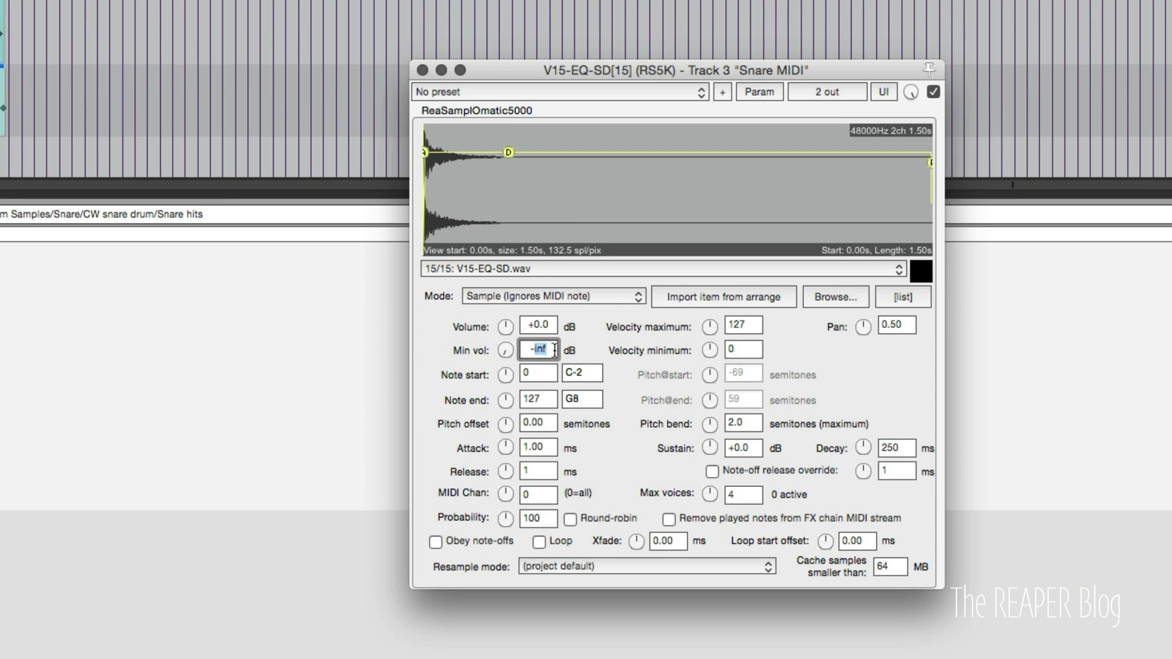
pyautogui.write('-80')
pyautogui.press('Return')
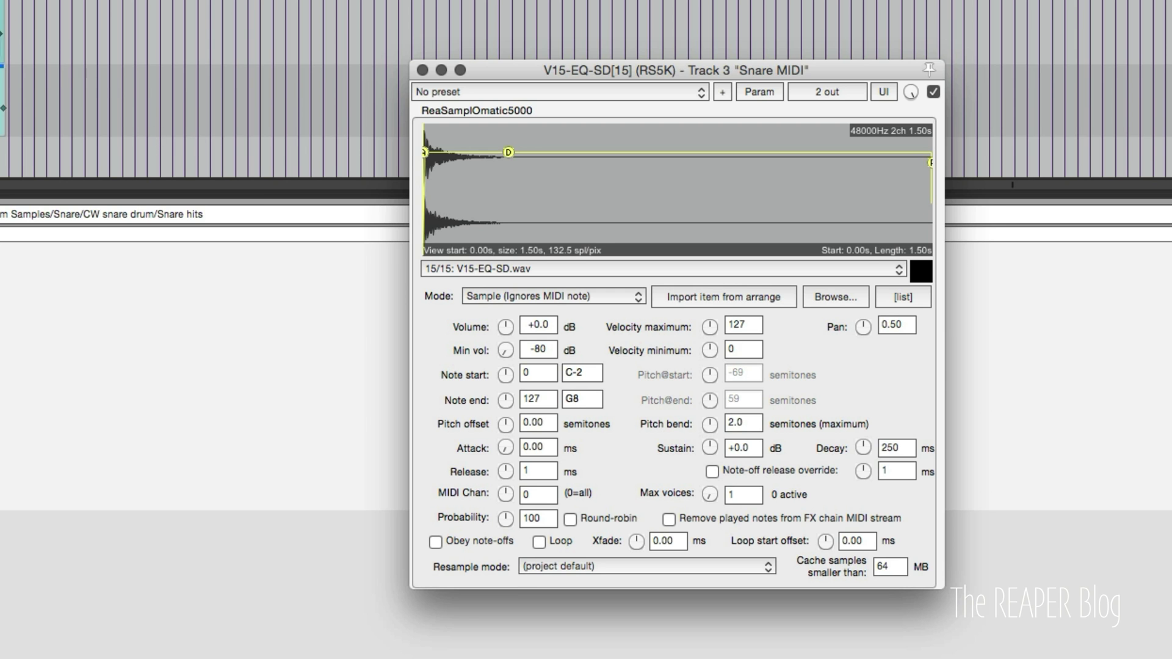
# Play the project to hear the snare samples triggered by the MIDI, and stop playback.
pyautogui.click(5, 54)
pyautogui.scroll(2, 7, 53)
pyautogui.press('space')
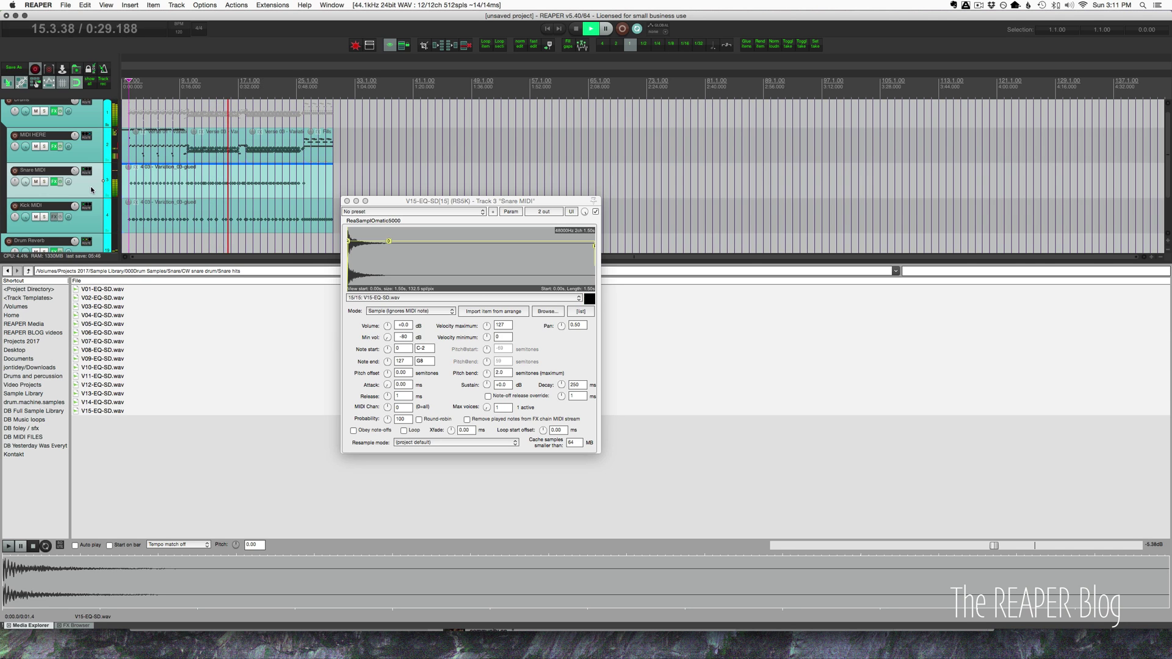
pyautogui.press('space')
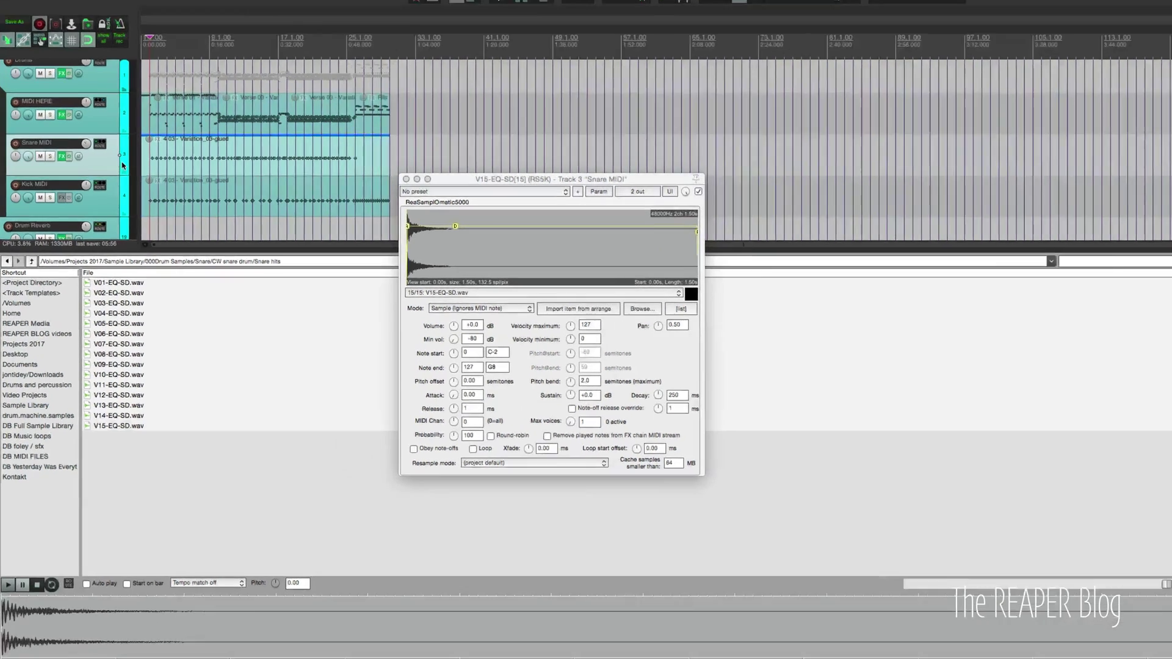
# Duplicate the Snare MIDI track and open the sample list of the sampler on the duplicate, track 4.
pyautogui.press('super+d')
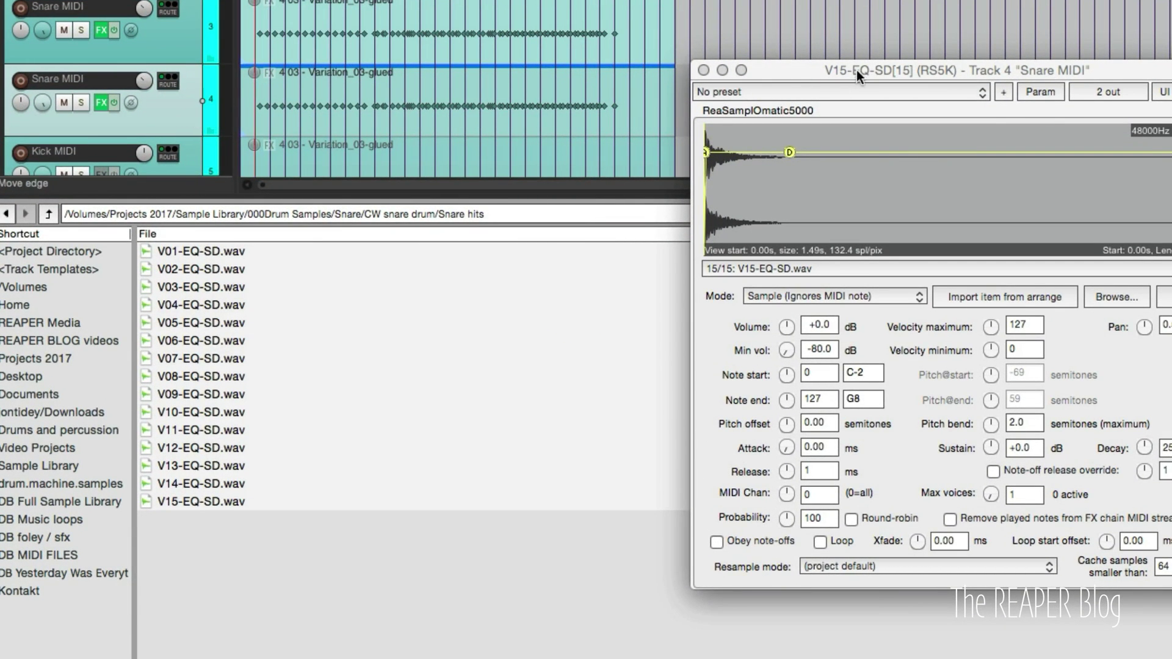
pyautogui.moveTo(856, 69); pyautogui.dragTo(744, 130)
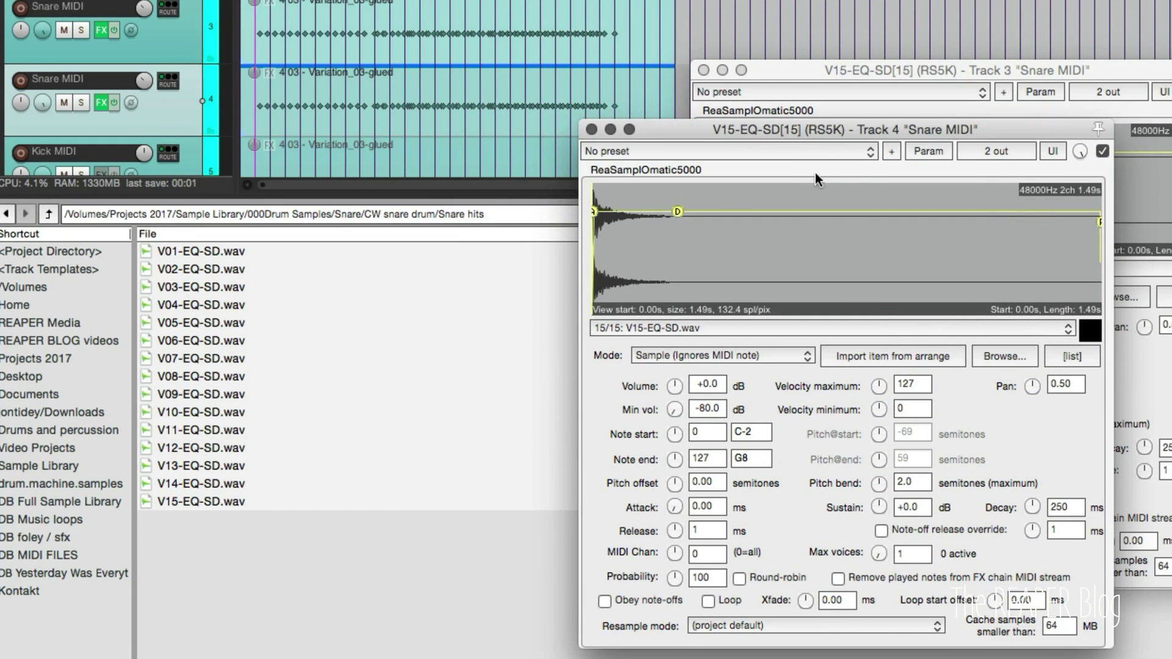
pyautogui.click(1072, 356)
# Browse up to the Snare sample folder, check the Linda snare samples, and open the Ludwig Steel 14x5.5 folder.
pyautogui.press('BackSpace')
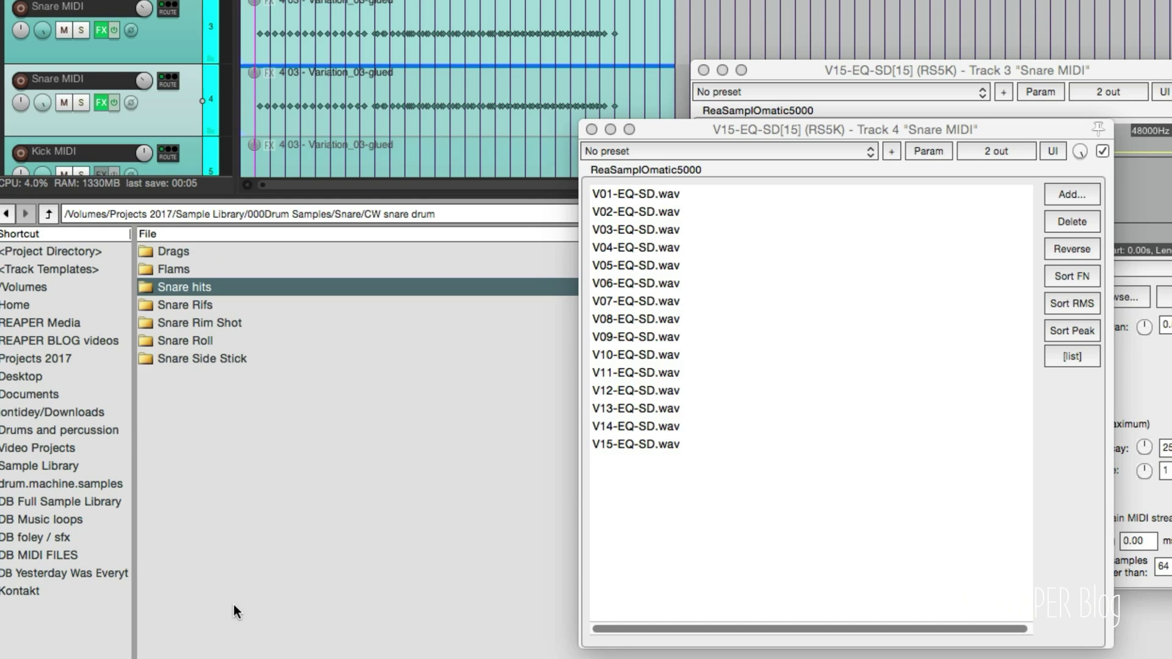
pyautogui.press('BackSpace')
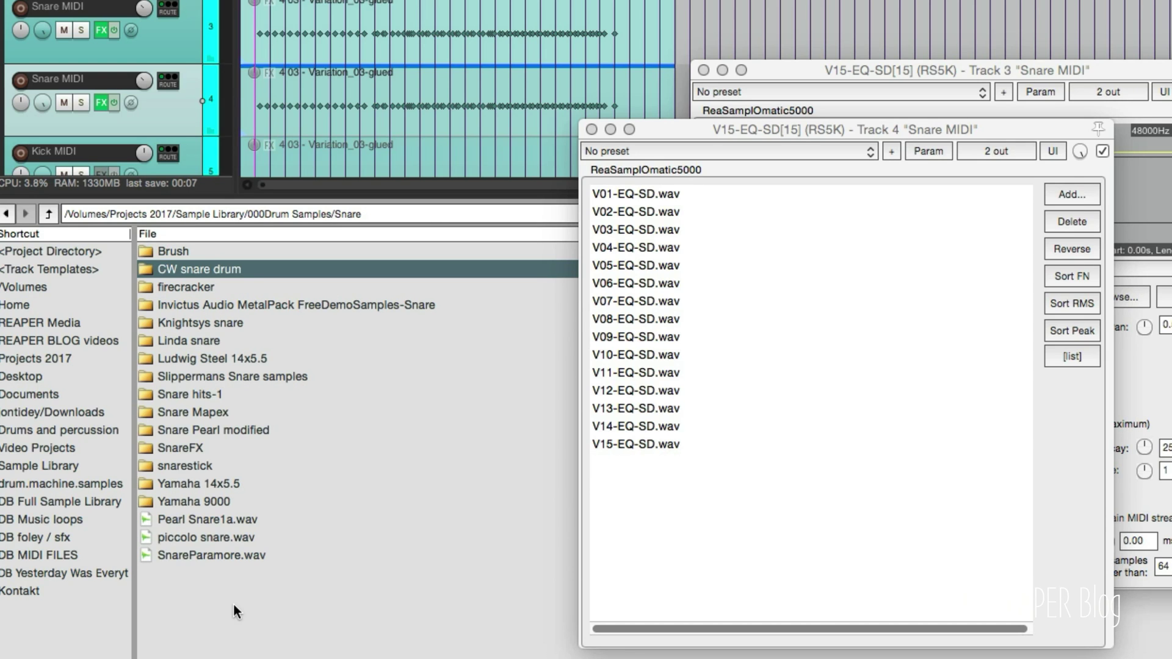
pyautogui.press('Down')
pyautogui.press('Down')
pyautogui.press('Down')
pyautogui.press('Down')
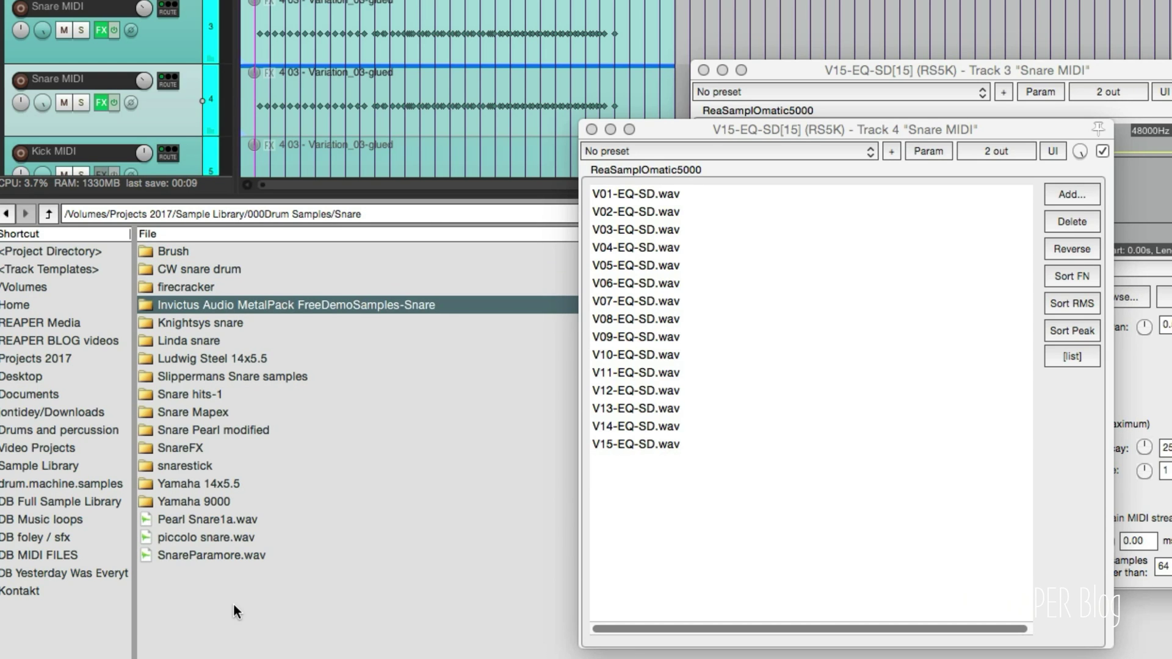
pyautogui.press('Return')
pyautogui.press('Down')
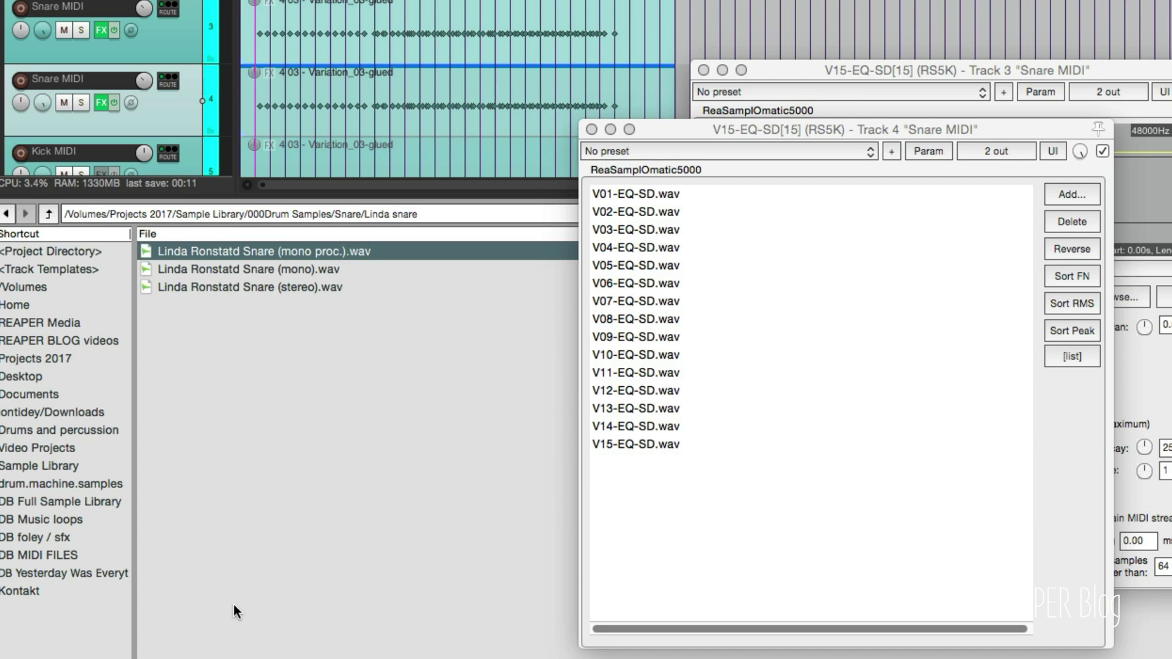
pyautogui.press('Down')
pyautogui.press('BackSpace')
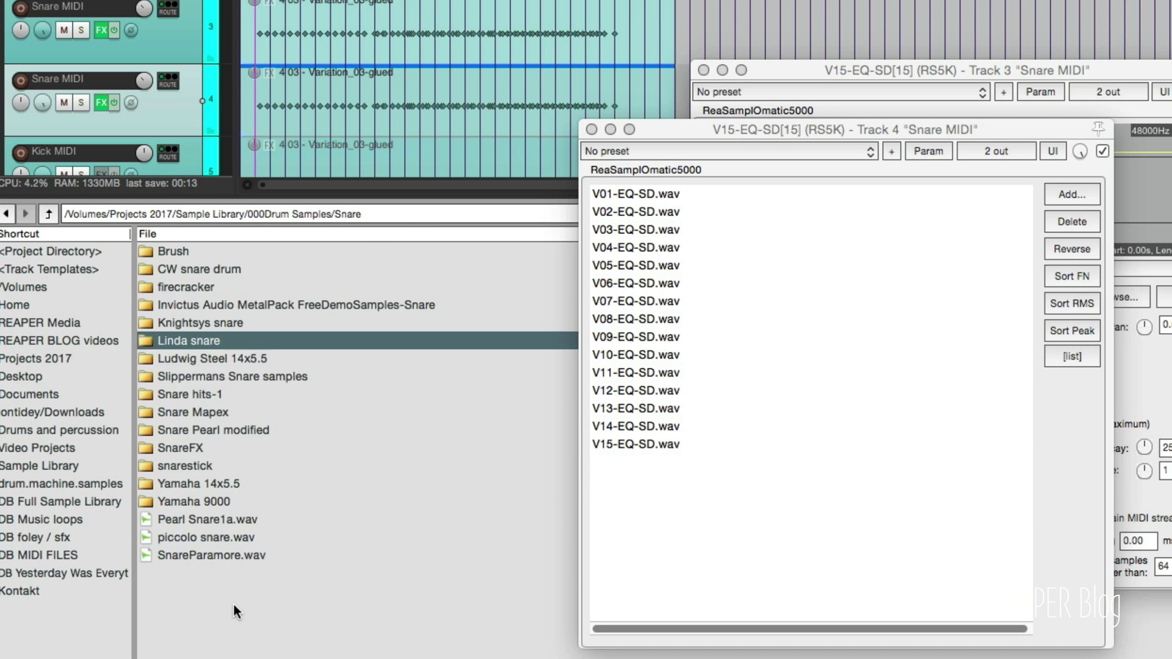
pyautogui.press('Down')
pyautogui.press('Return')
# Browse through the Ludwig Steel 14x5.5 samples from ludwig snare edge1.wav down to ludwig snare10.wav.
pyautogui.press('Down')
pyautogui.press('Down')
pyautogui.press('Down')
pyautogui.press('Down')
pyautogui.press('Down')
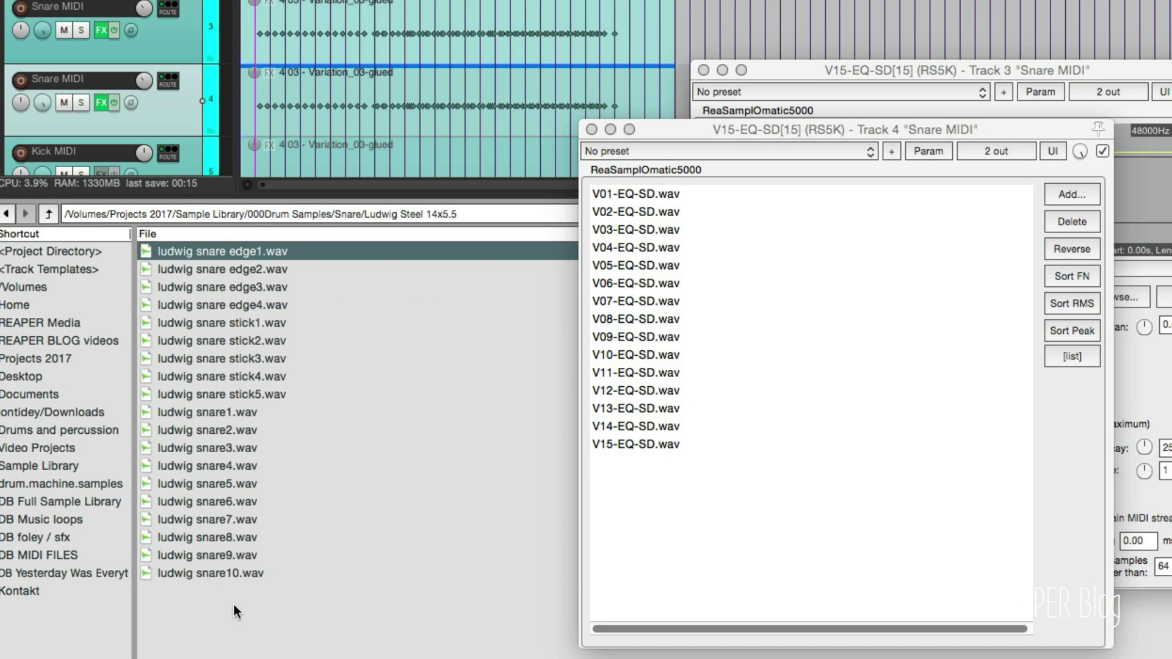
pyautogui.press('Down')
pyautogui.press('Down')
pyautogui.press('Down')
pyautogui.press('Down')
pyautogui.press('Down')
pyautogui.press('Down')
pyautogui.press('Down')
pyautogui.press('Down')
pyautogui.press('Down')
pyautogui.press('Down')
pyautogui.press('Down')
pyautogui.press('Down')
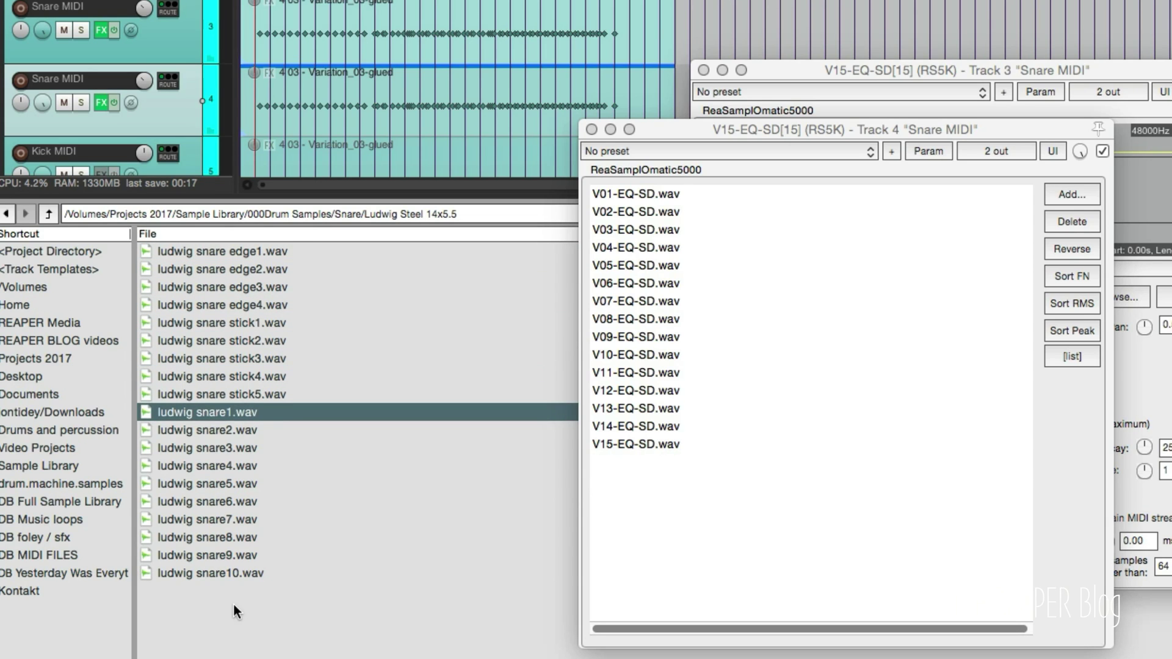
pyautogui.press('Down')
pyautogui.press('Down')
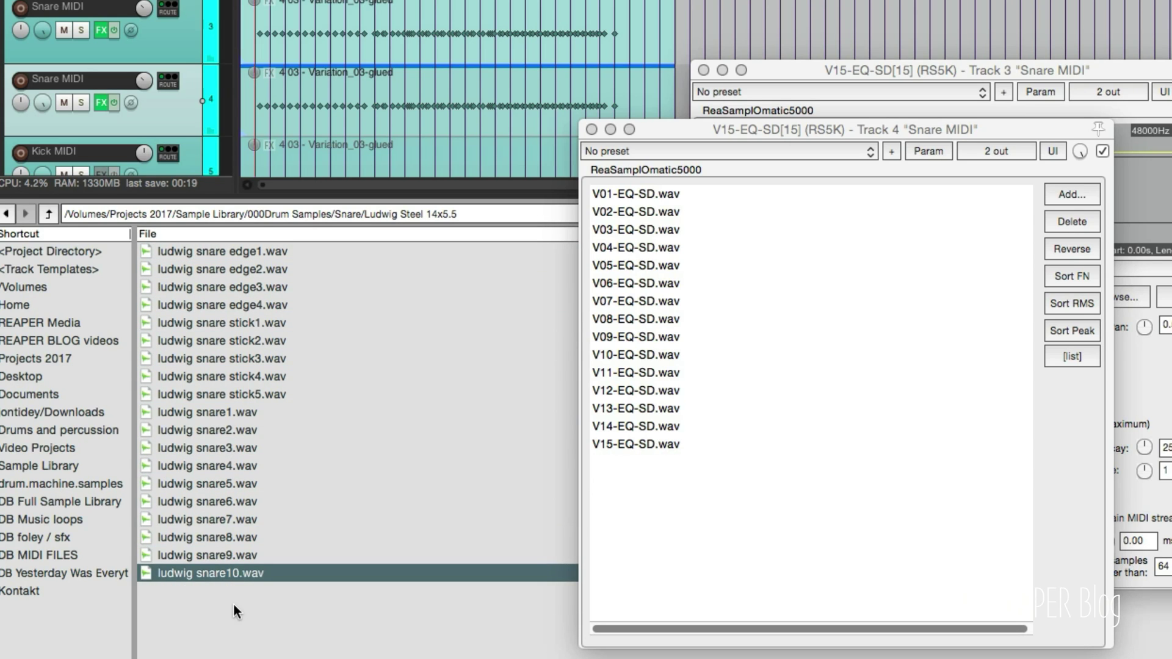
# Select the samples from ludwig snare1.wav through ludwig snare10.wav in the Media Explorer.
pyautogui.press('Up')
pyautogui.press('Up')
pyautogui.press('Up')
pyautogui.press('Up')
pyautogui.press('Up')
pyautogui.press('Up')
pyautogui.press('Up')
pyautogui.press('Up')
pyautogui.press('Up')
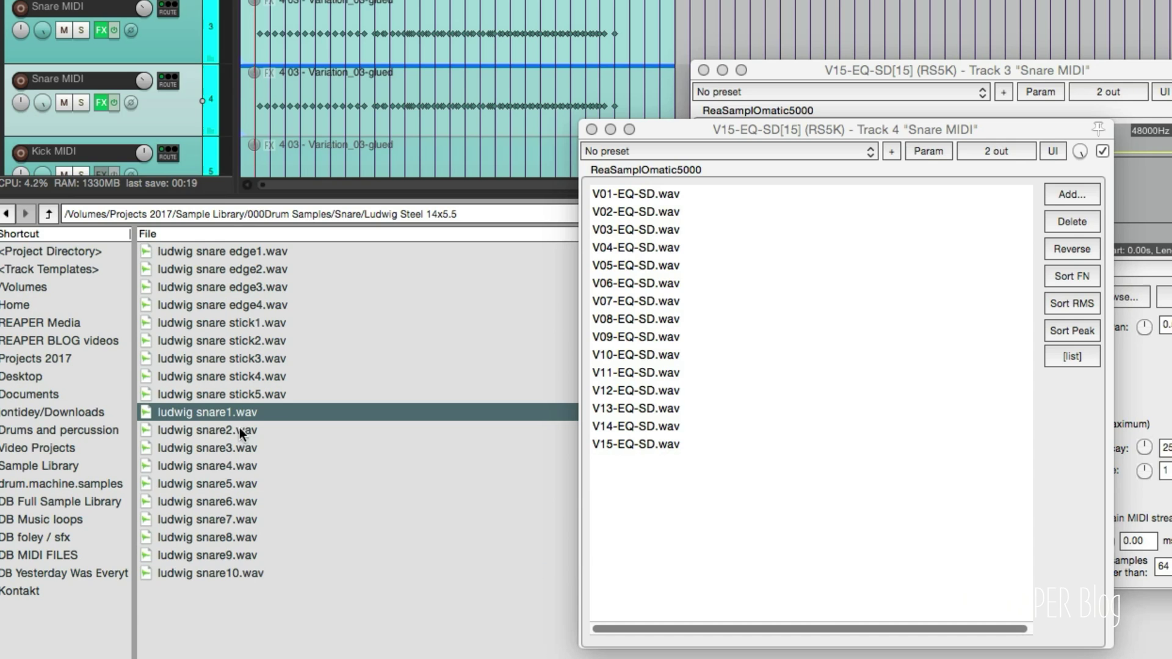
pyautogui.keyDown('shift'); pyautogui.click(257, 576); pyautogui.keyUp('shift')
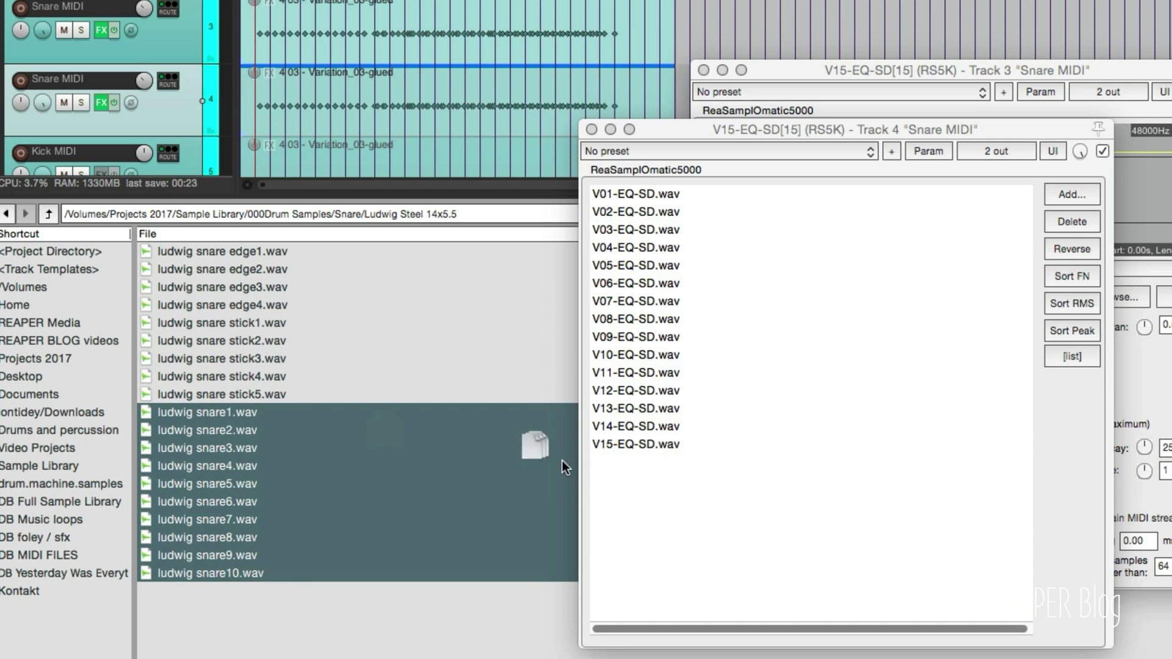
pyautogui.click(709, 388)
# Delete all the V01 to V15 EQ-SD samples from the track 4 sampler's list.
pyautogui.click(681, 445)
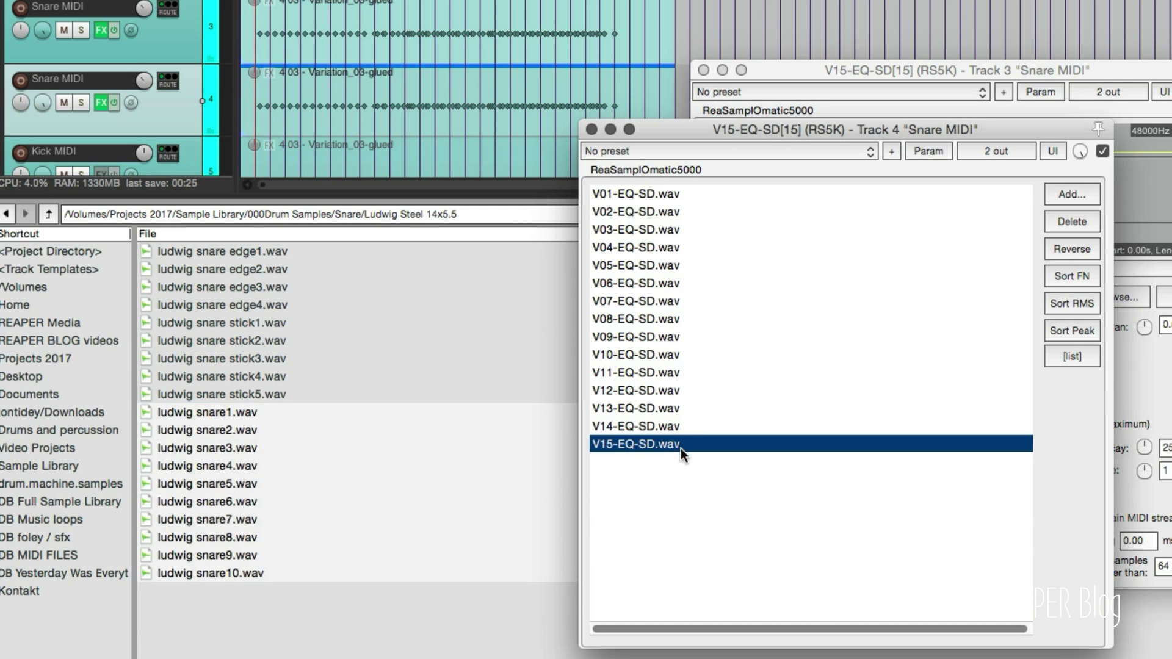
pyautogui.keyDown('shift'); pyautogui.click(683, 193); pyautogui.keyUp('shift')
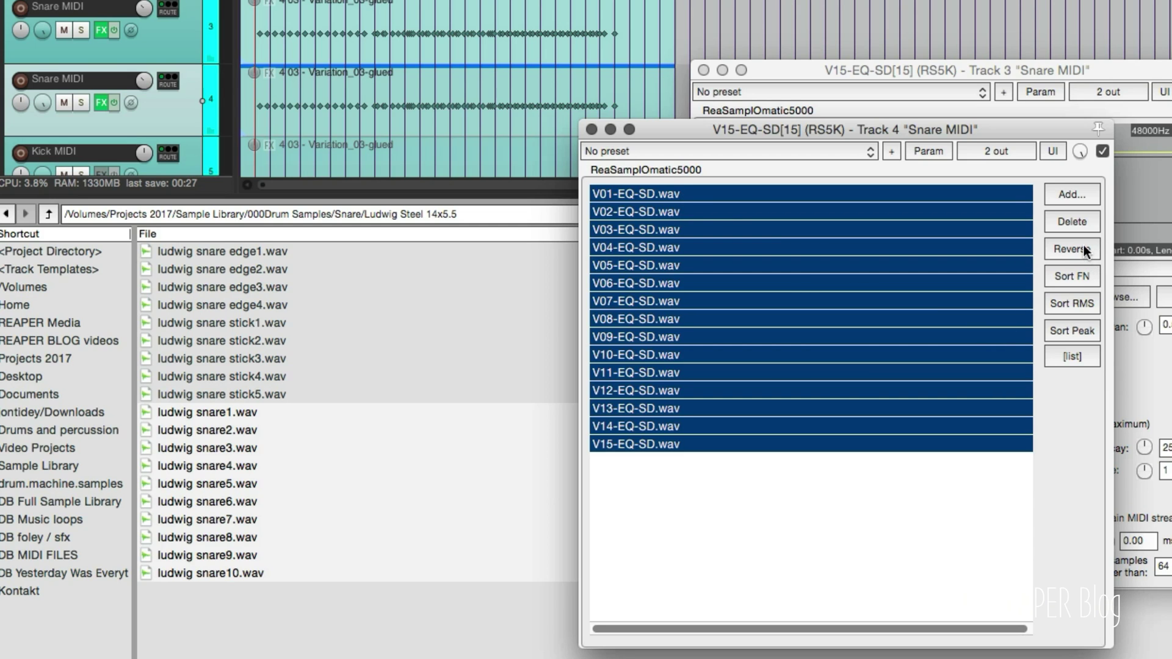
pyautogui.click(1087, 221)
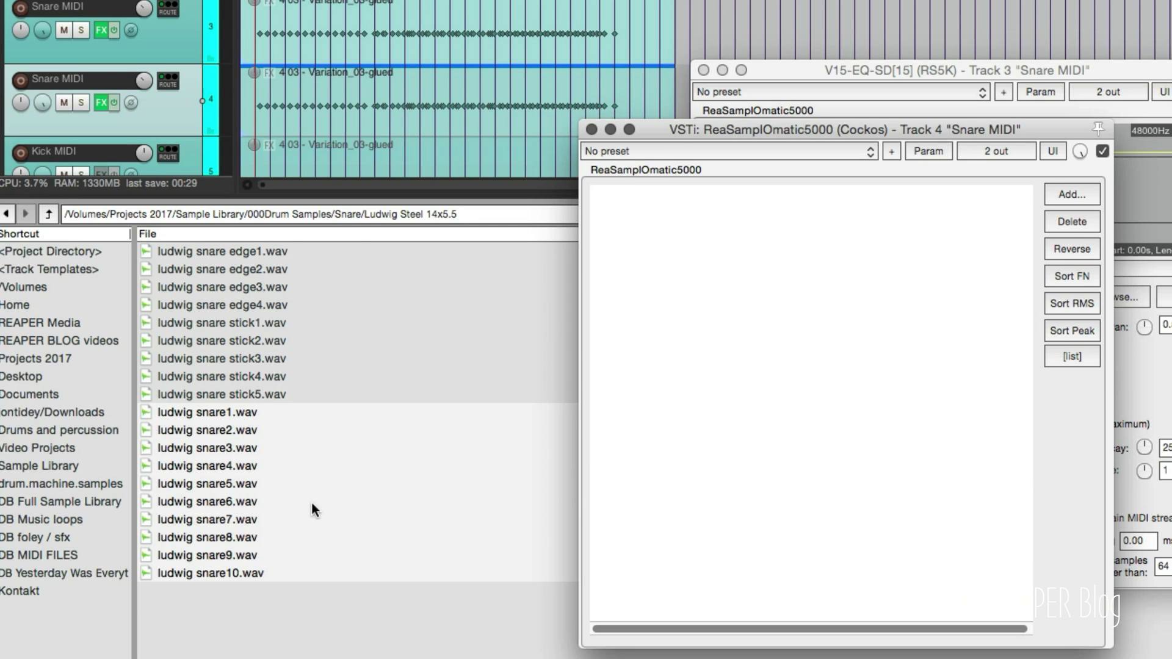
# Load the ten selected Ludwig snare samples into the track 4 sampler and return to its parameter view.
pyautogui.moveTo(256, 458); pyautogui.dragTo(770, 342)
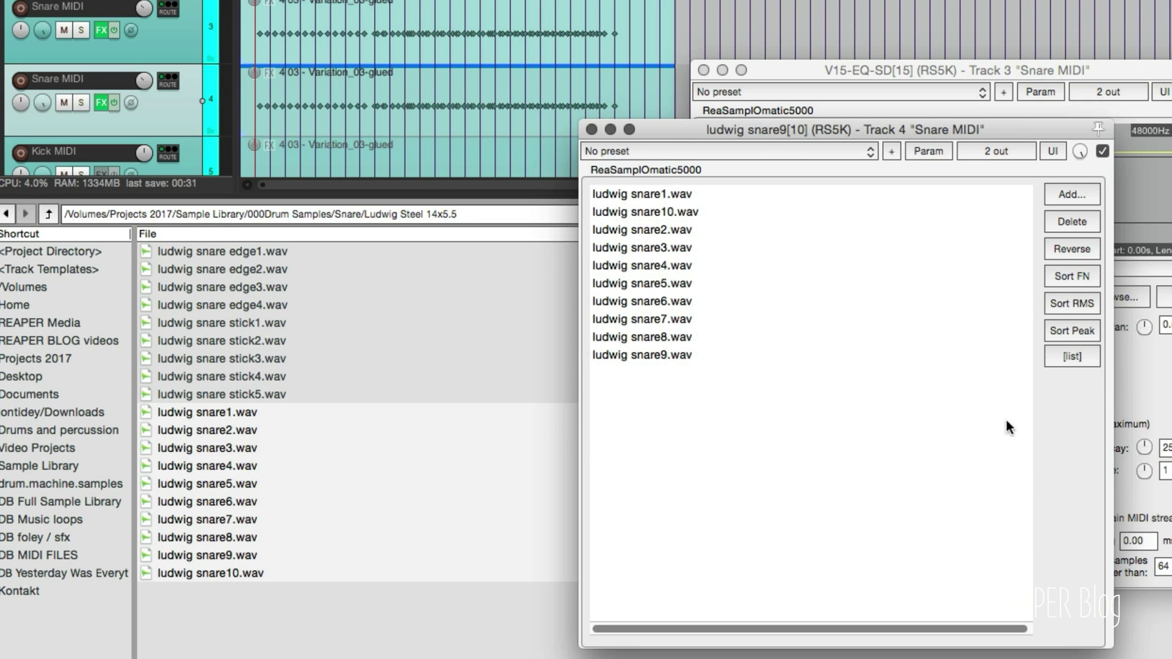
pyautogui.click(648, 197)
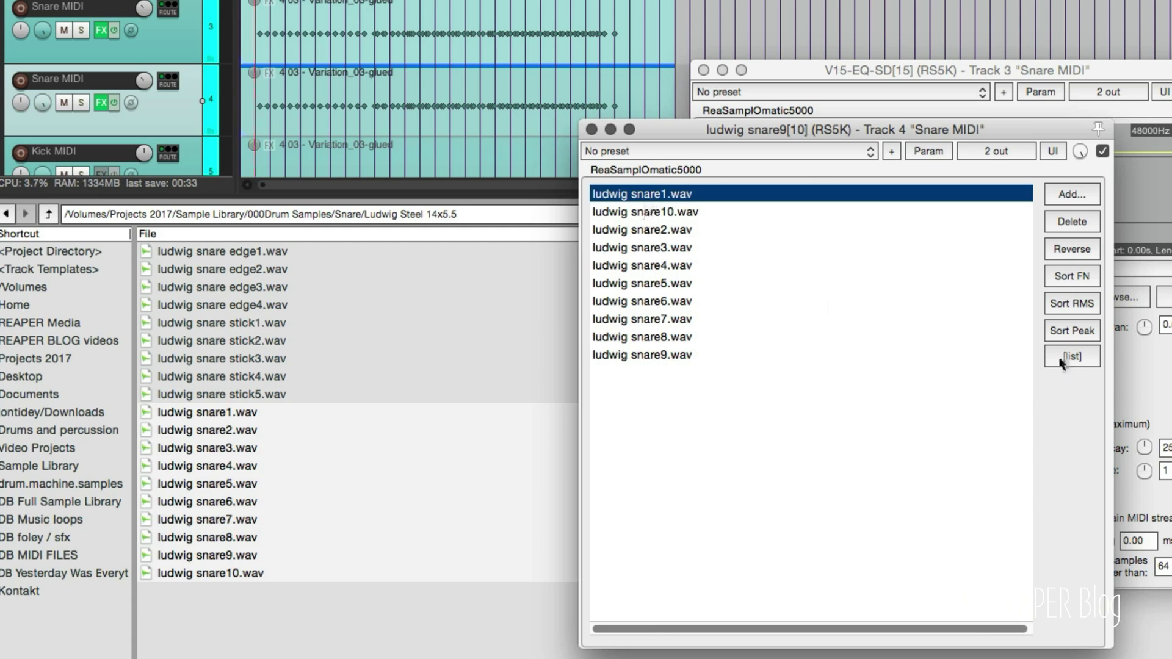
pyautogui.click(1084, 364)
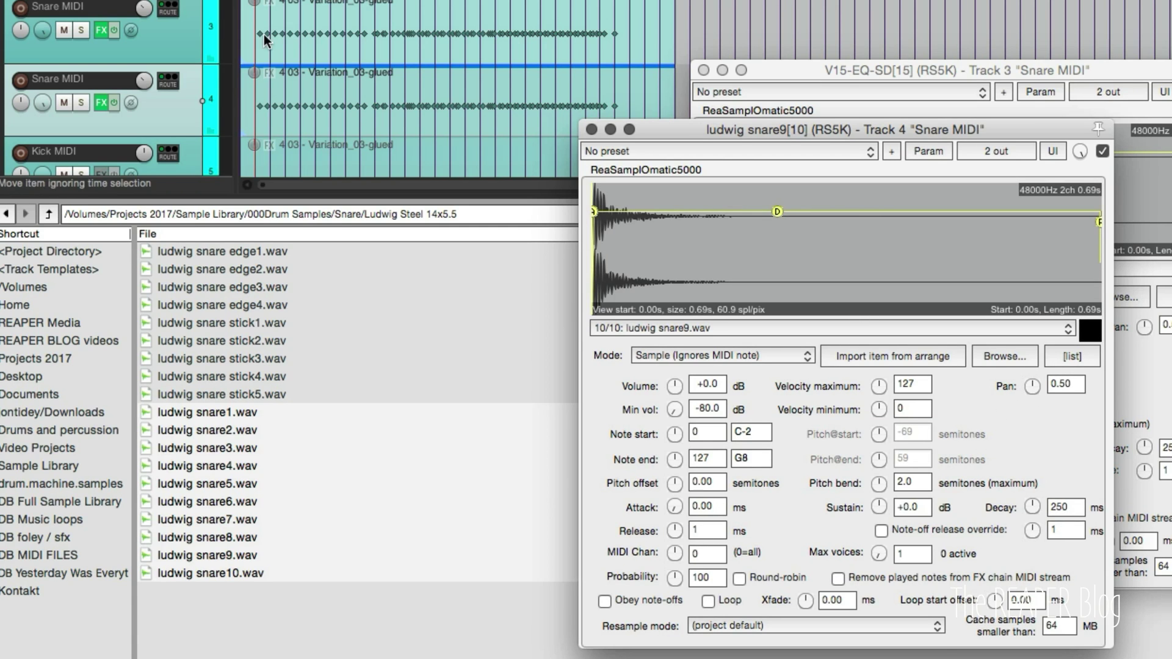
# Mute the original Snare MIDI track, track 3.
pyautogui.click(64, 31)
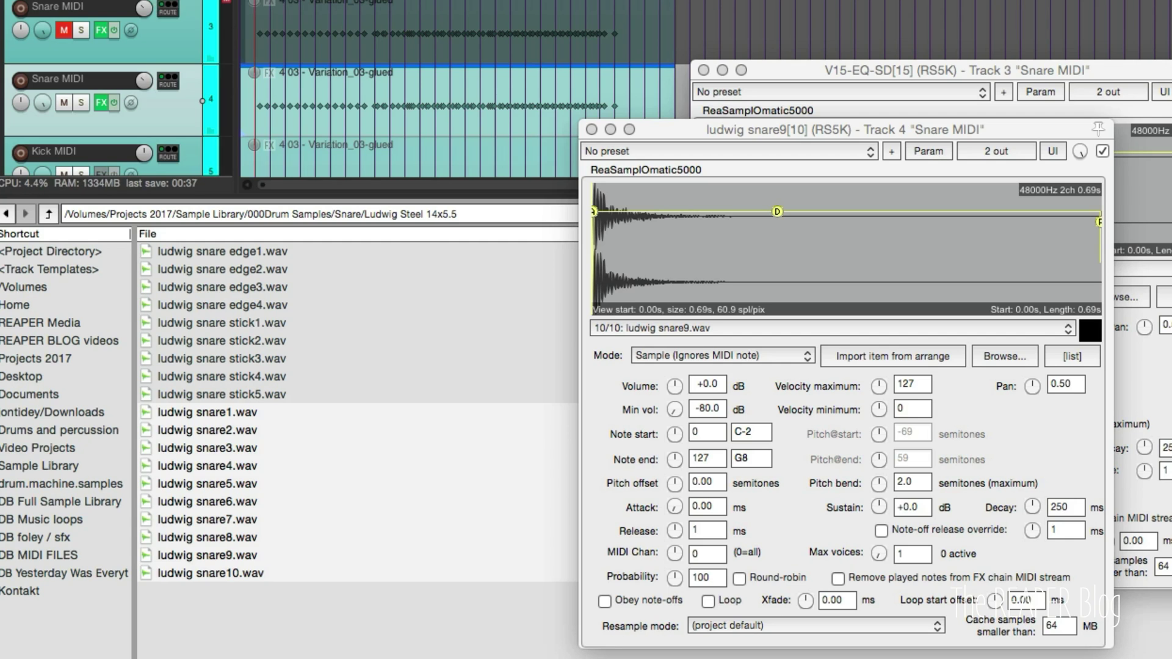
# Play the project to hear the Ludwig snare samples, and unmute the original Snare MIDI track, track 3.
pyautogui.press('space')
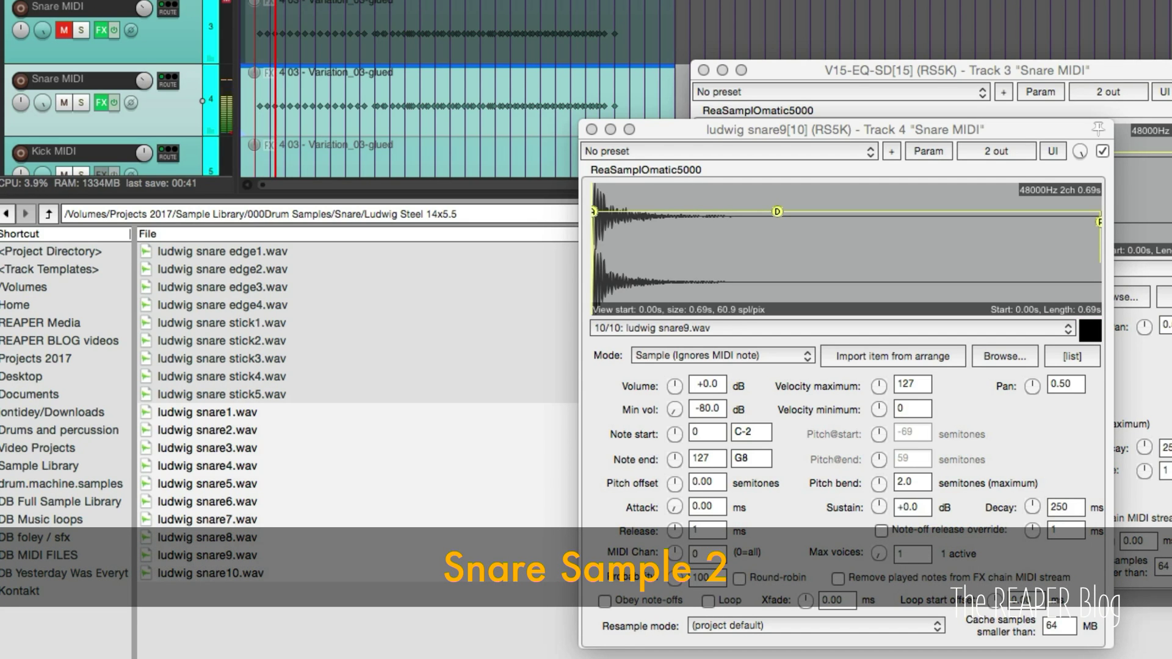
pyautogui.click(62, 29)
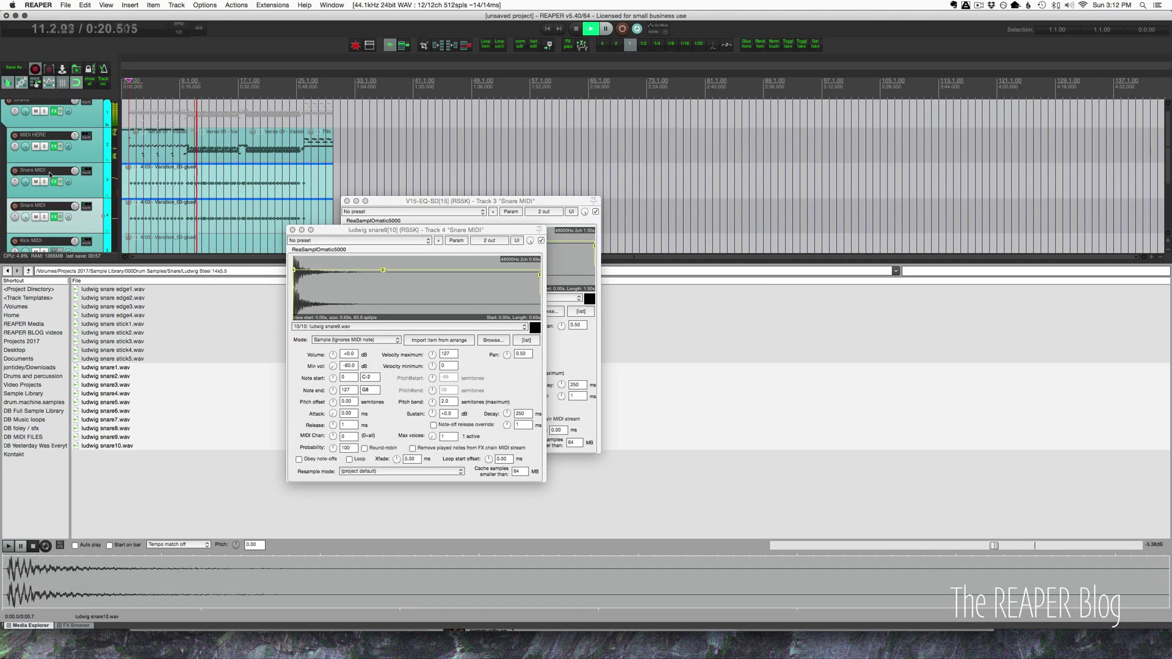
# Close the floating sampler windows so the mixer is clear, and stop playback.
pyautogui.press('F7')
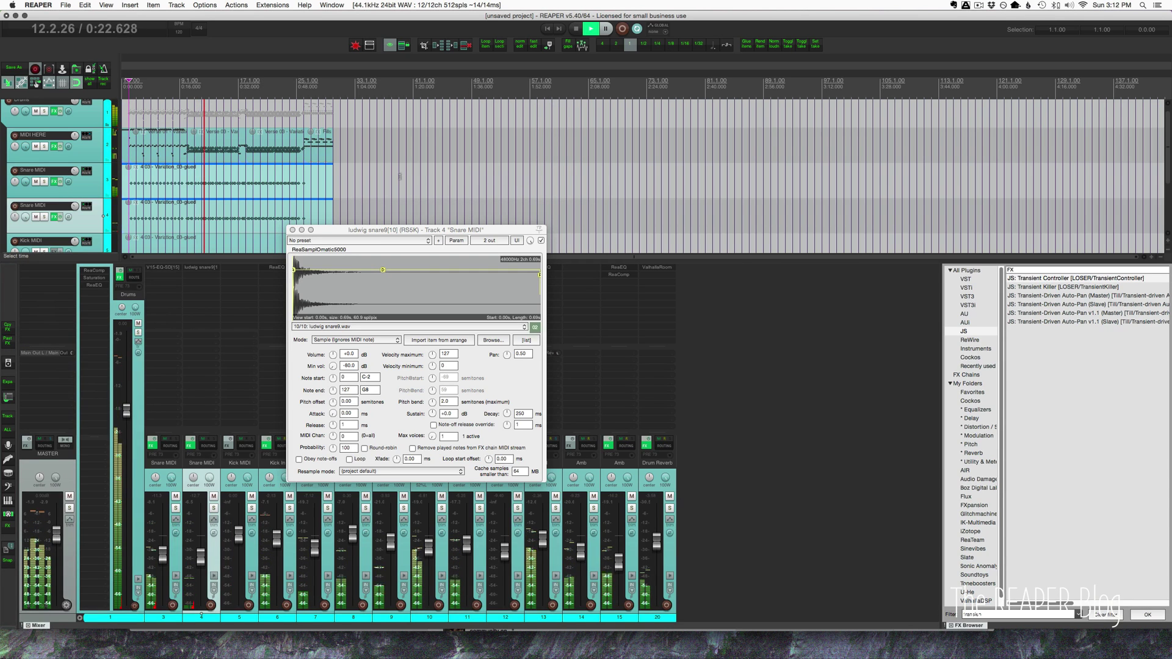
pyautogui.press('Escape')
pyautogui.click(739, 379)
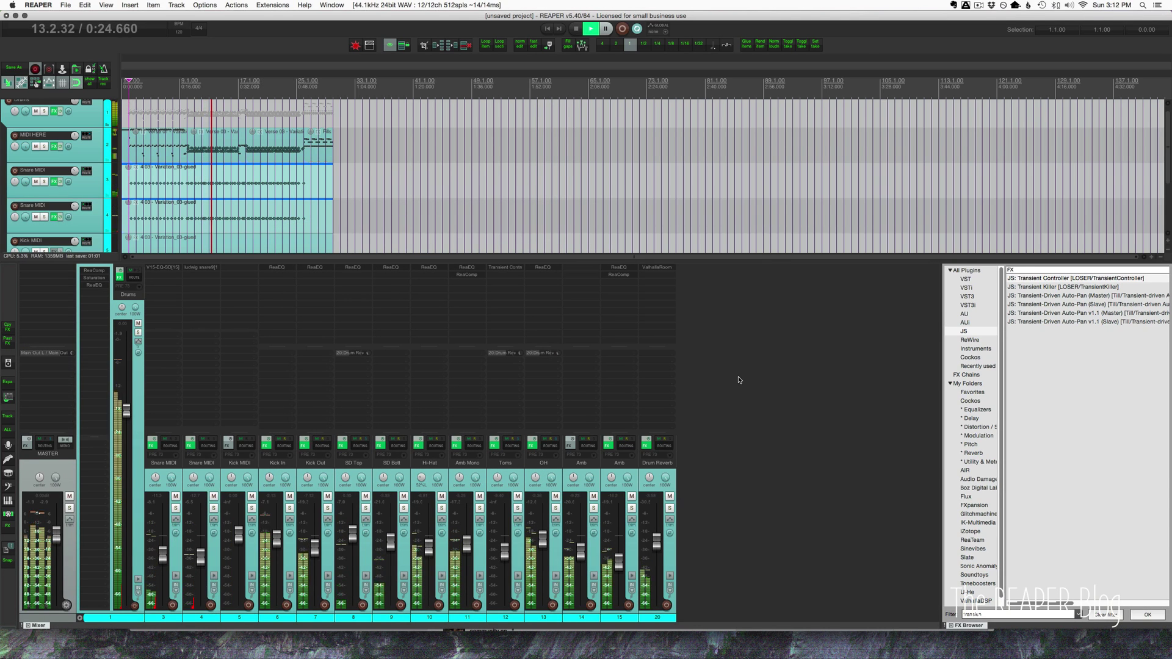
pyautogui.press('space')
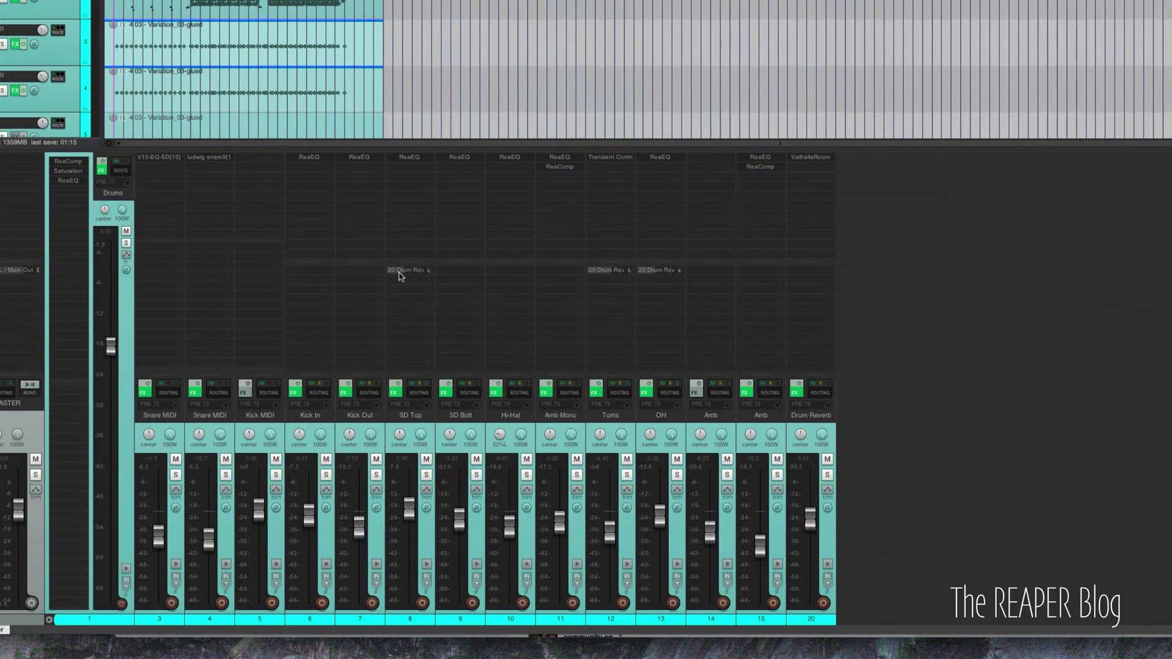
# Copy the Drum Reverb send from SD Top to both Snare MIDI tracks and play the result.
pyautogui.moveTo(199, 283); pyautogui.dragTo(157, 287)
pyautogui.press('space')
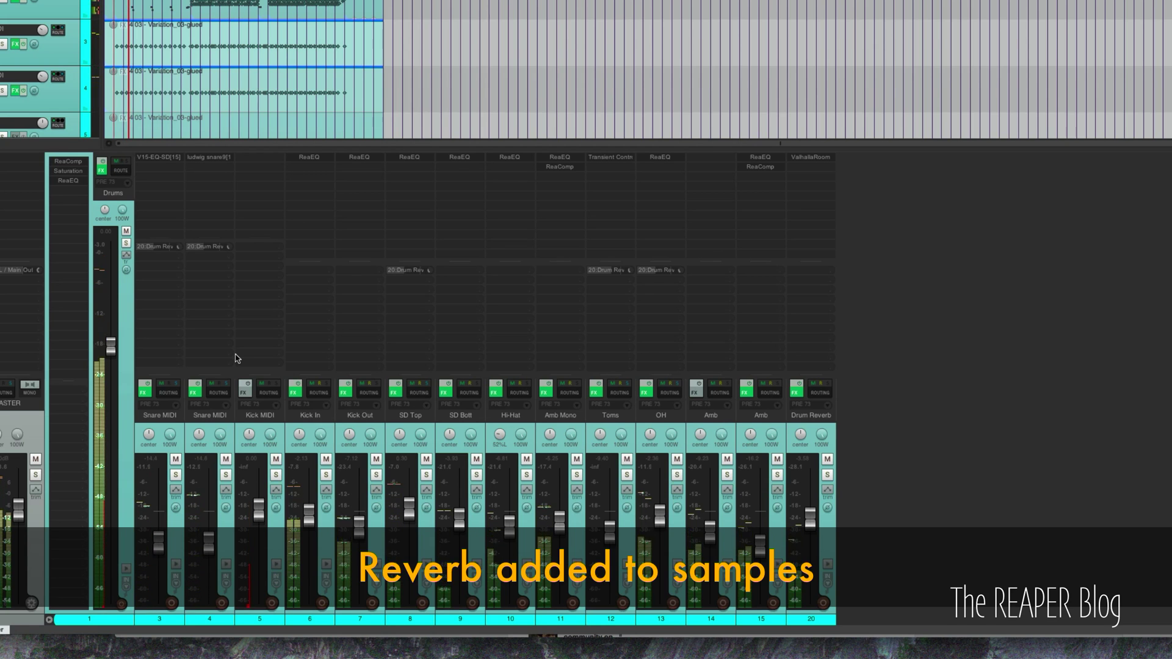
pyautogui.press('space')
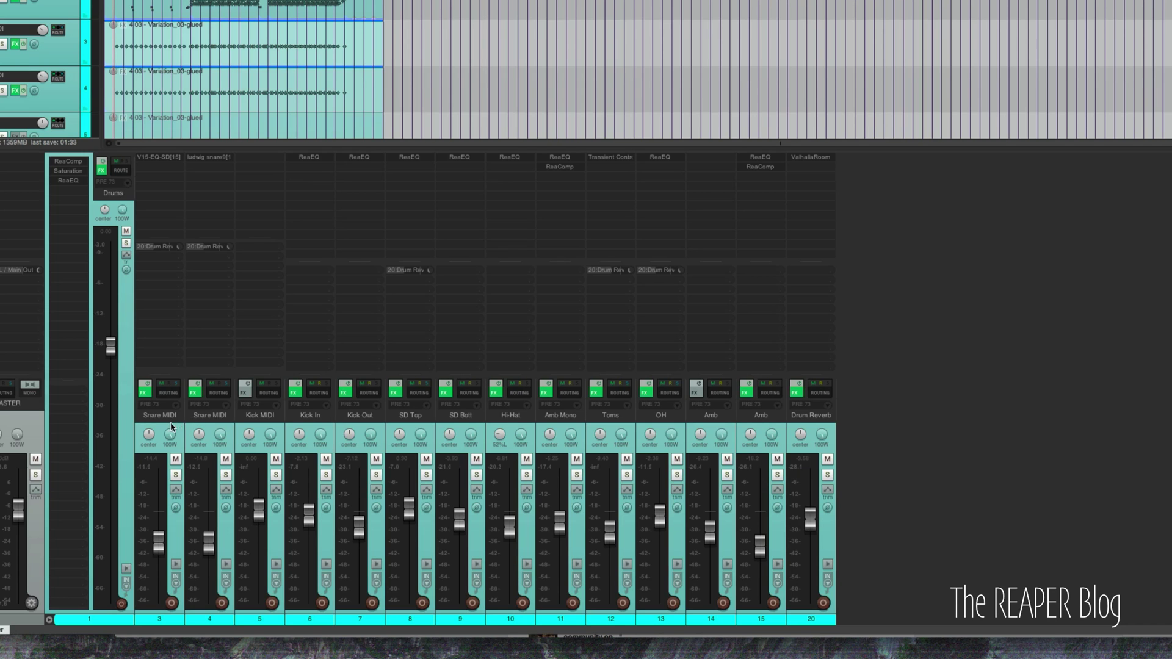
# Add a track named Snare sum as the folder parent of SD Top, SD Bott and both Snare MIDI tracks.
pyautogui.click(171, 427)
pyautogui.hotkey('ctrl', 't')
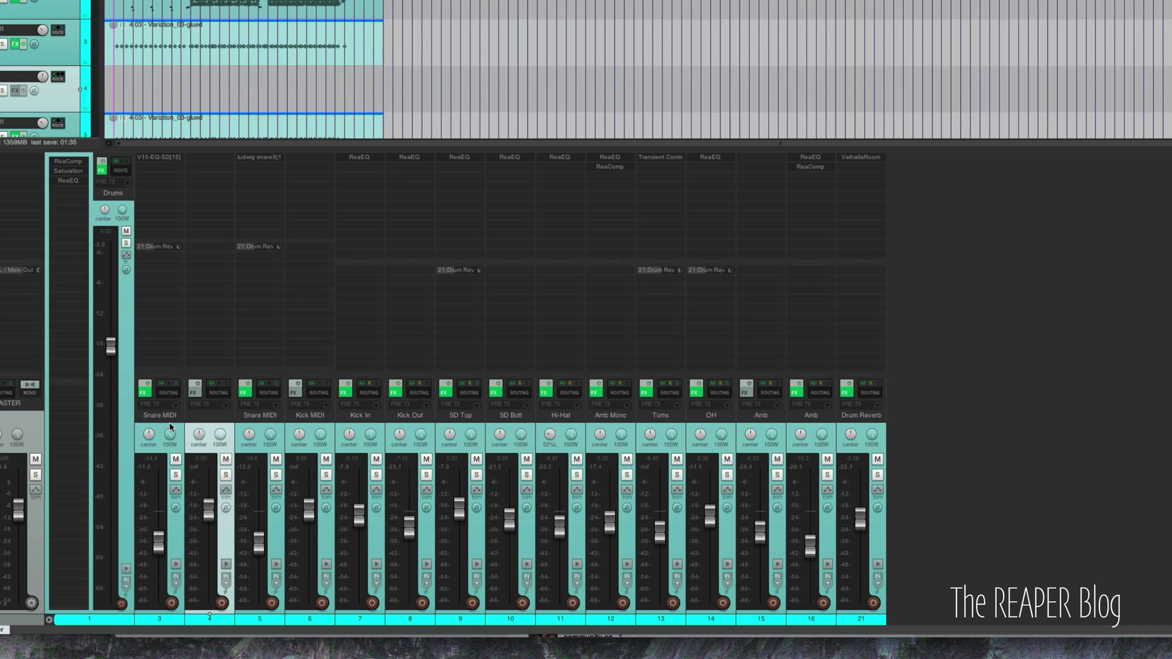
pyautogui.doubleClick(207, 420)
pyautogui.write('Snare sum')
pyautogui.press('Return')
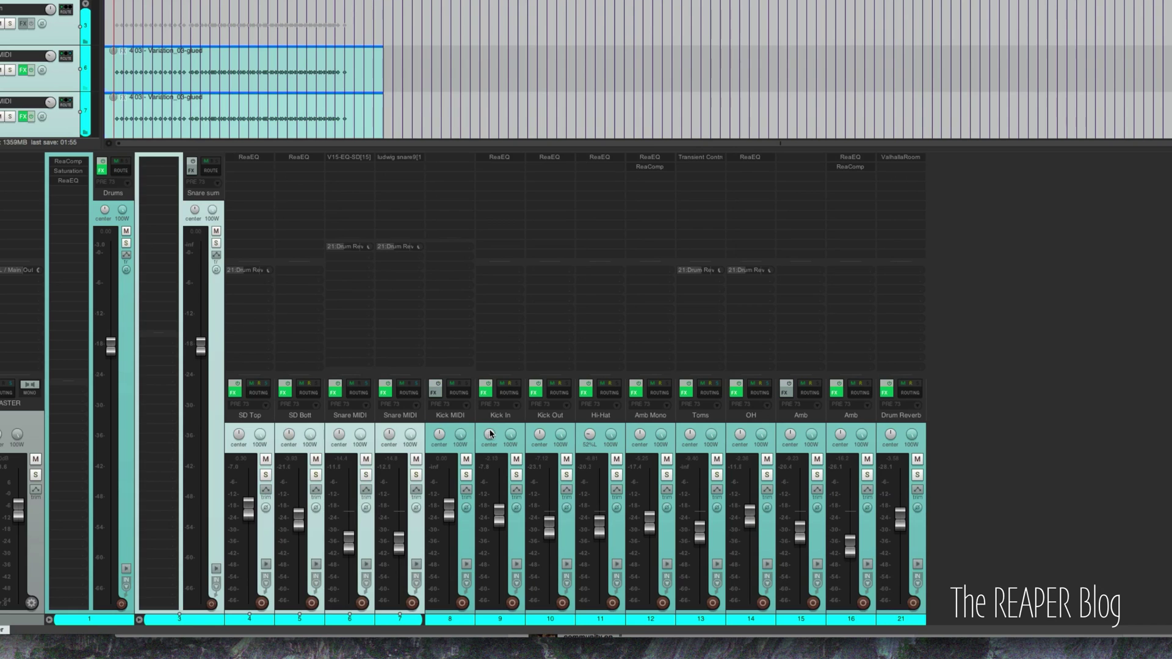
# Insert a new track named Kick Sum and place it directly before the Kick MIDI track.
pyautogui.click(496, 427)
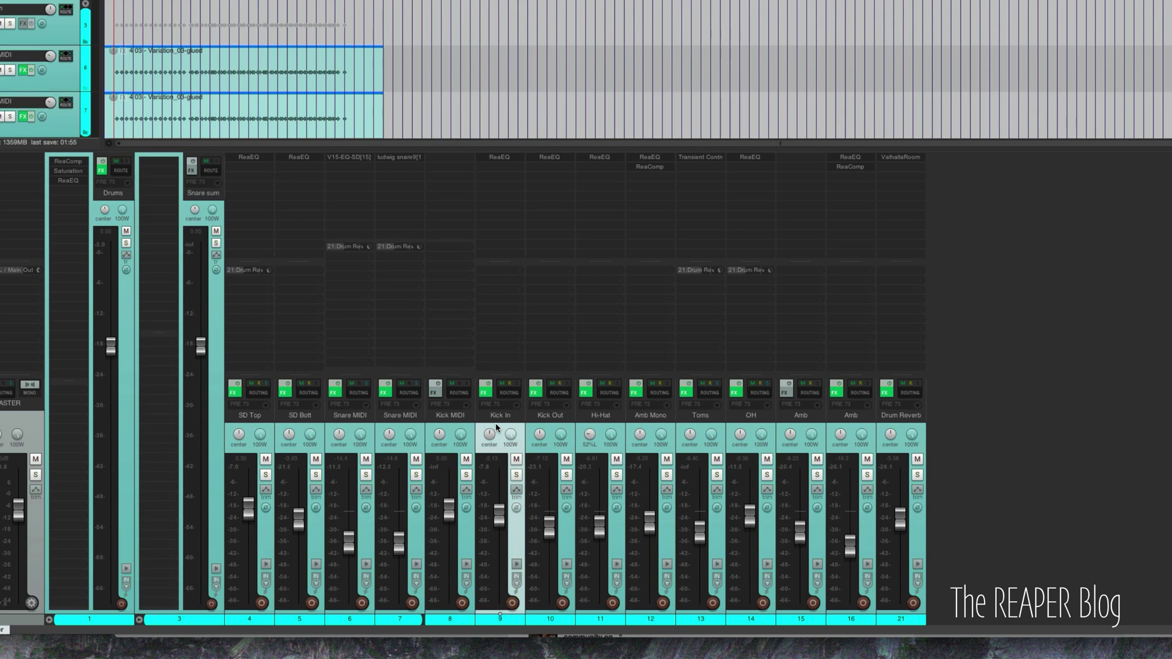
pyautogui.hotkey('ctrl', 't')
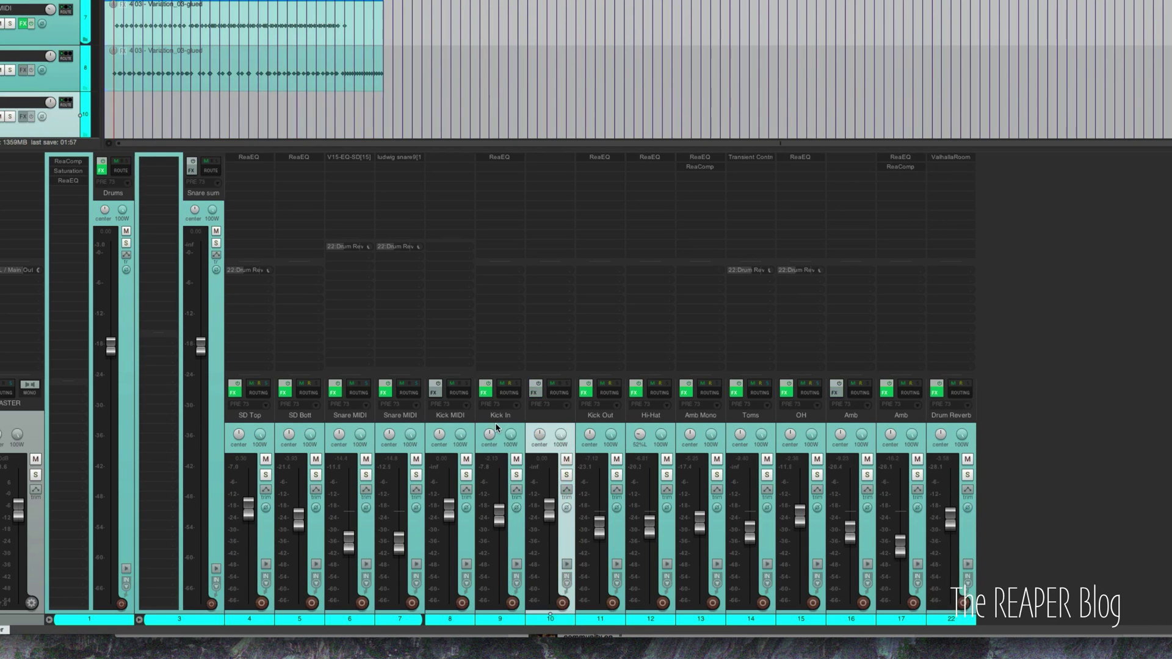
pyautogui.doubleClick(548, 417)
pyautogui.press('Return')
pyautogui.moveTo(549, 428); pyautogui.dragTo(480, 430)
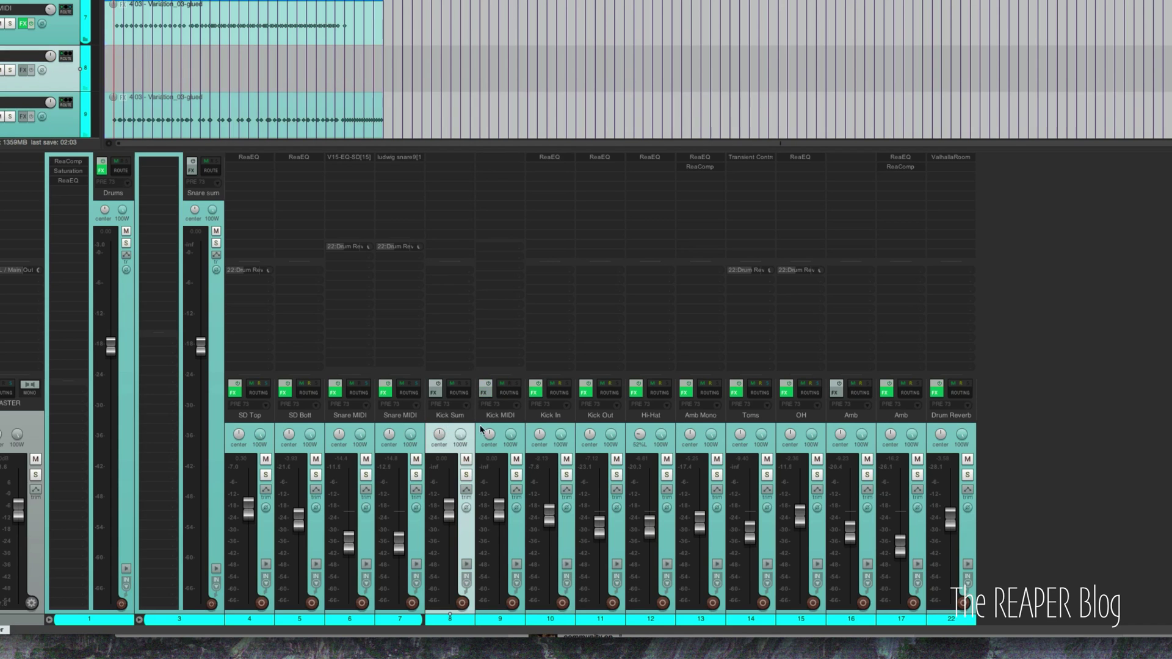
# Move the four kick tracks ahead of the Snare sum folder and make Kick Sum the folder parent of the other three.
pyautogui.keyDown('shift'); pyautogui.click(610, 432); pyautogui.keyUp('shift')
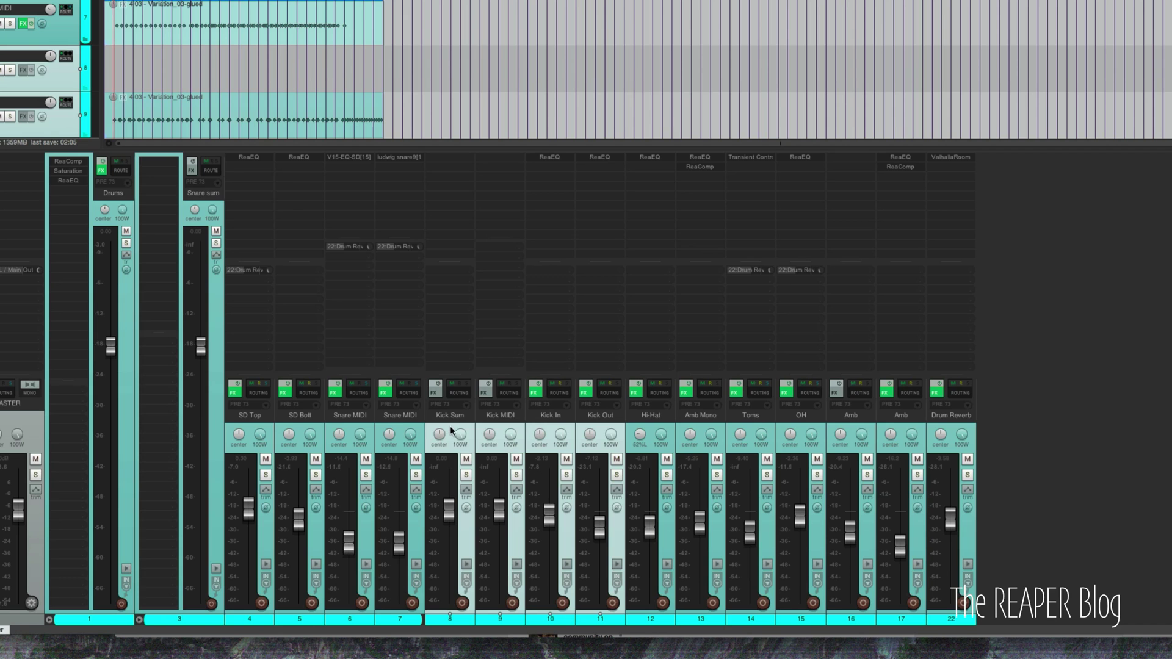
pyautogui.moveTo(451, 431); pyautogui.dragTo(164, 416)
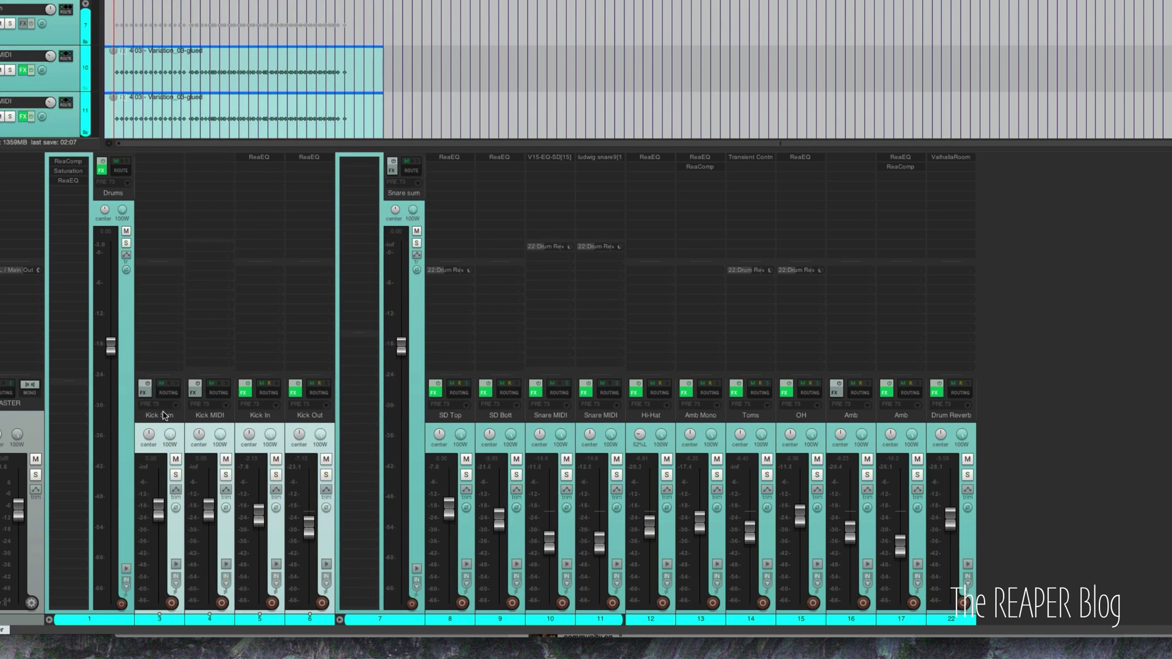
pyautogui.press('f')
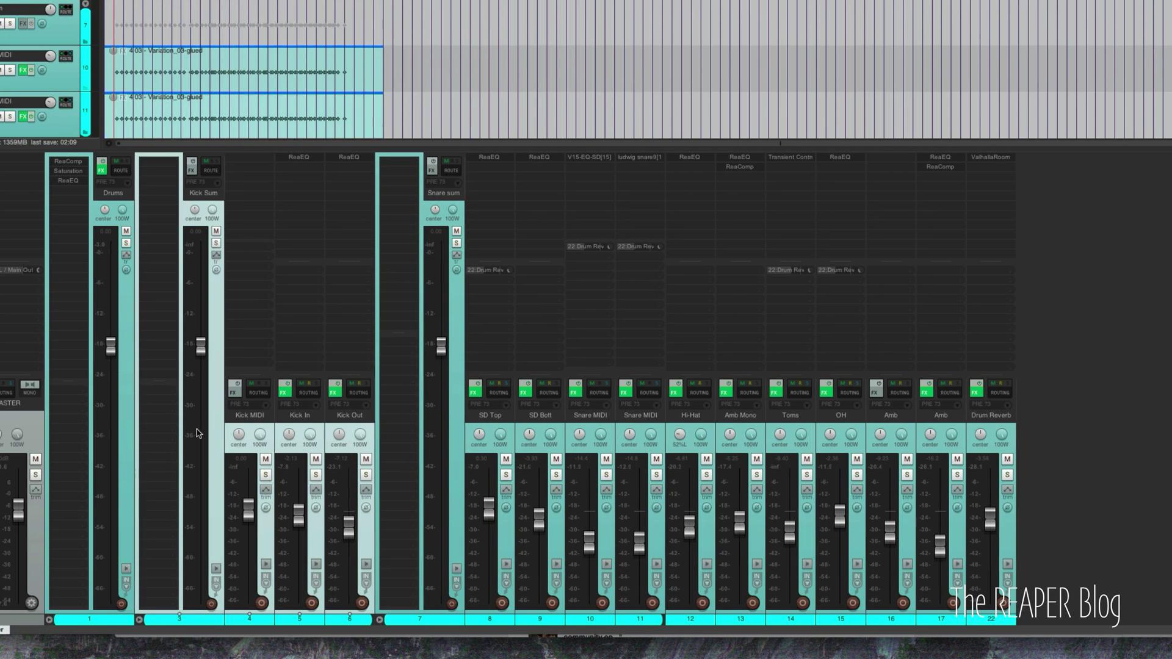
# Collapse the Snare sum folder in the mixer to hide its child tracks.
pyautogui.click(213, 442)
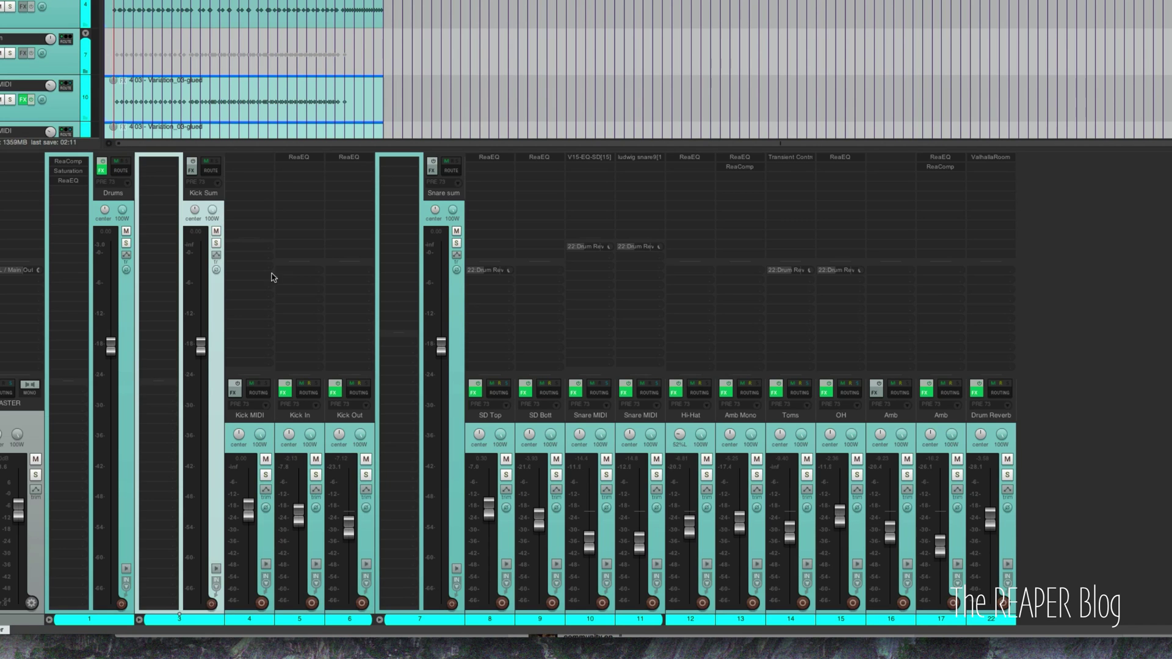
pyautogui.click(379, 620)
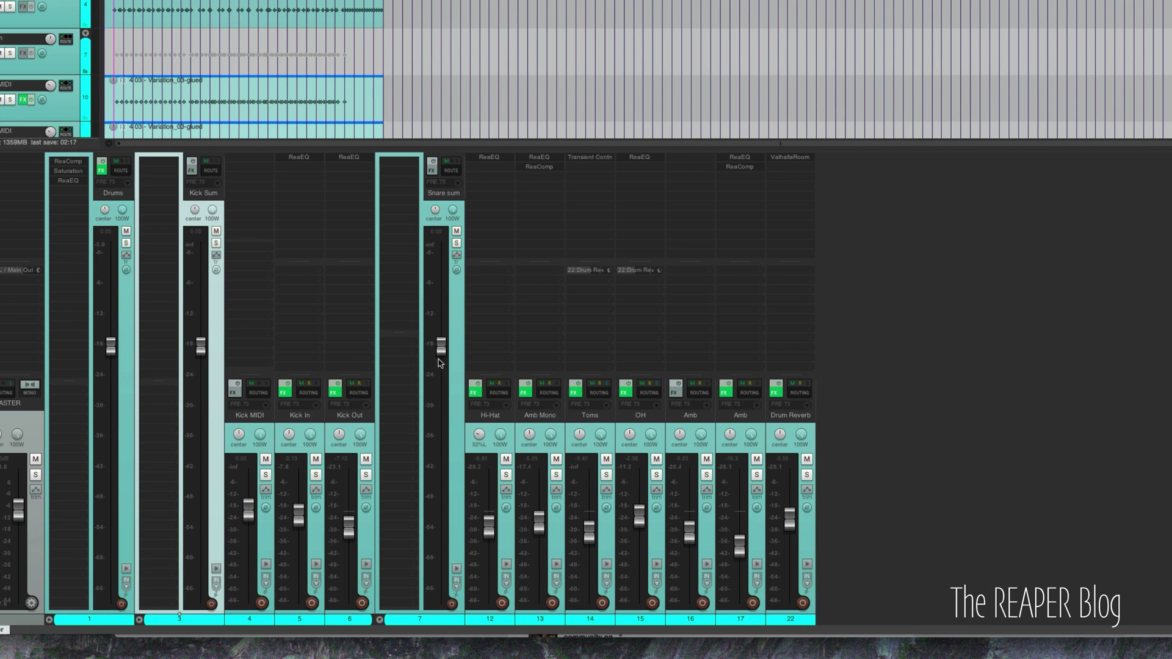
pyautogui.click(926, 368)
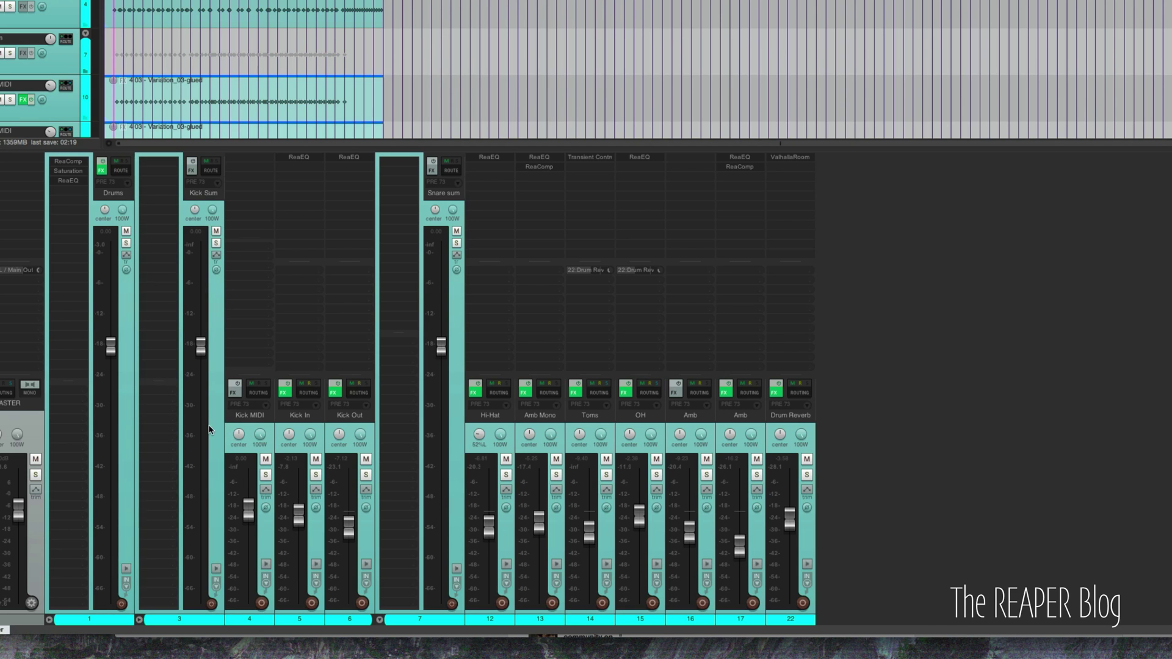
# Add ReaSamplOmatic5000 from the Cockos plug-ins to the Kick MIDI track.
pyautogui.click(254, 425)
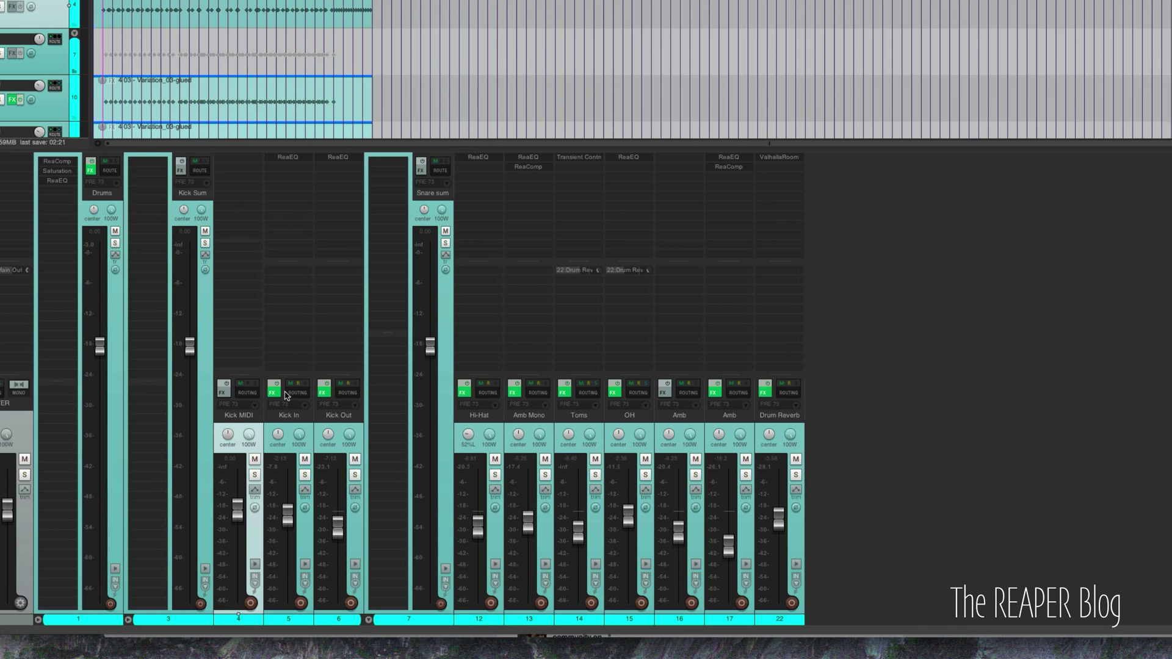
pyautogui.click(287, 395)
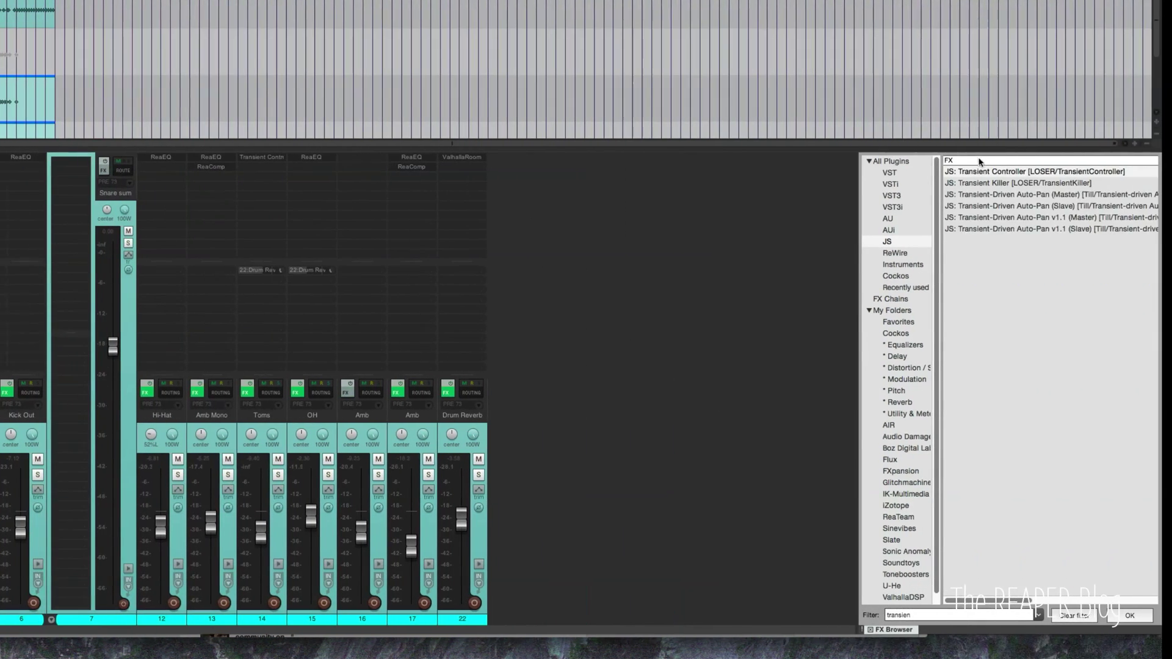
pyautogui.click(895, 278)
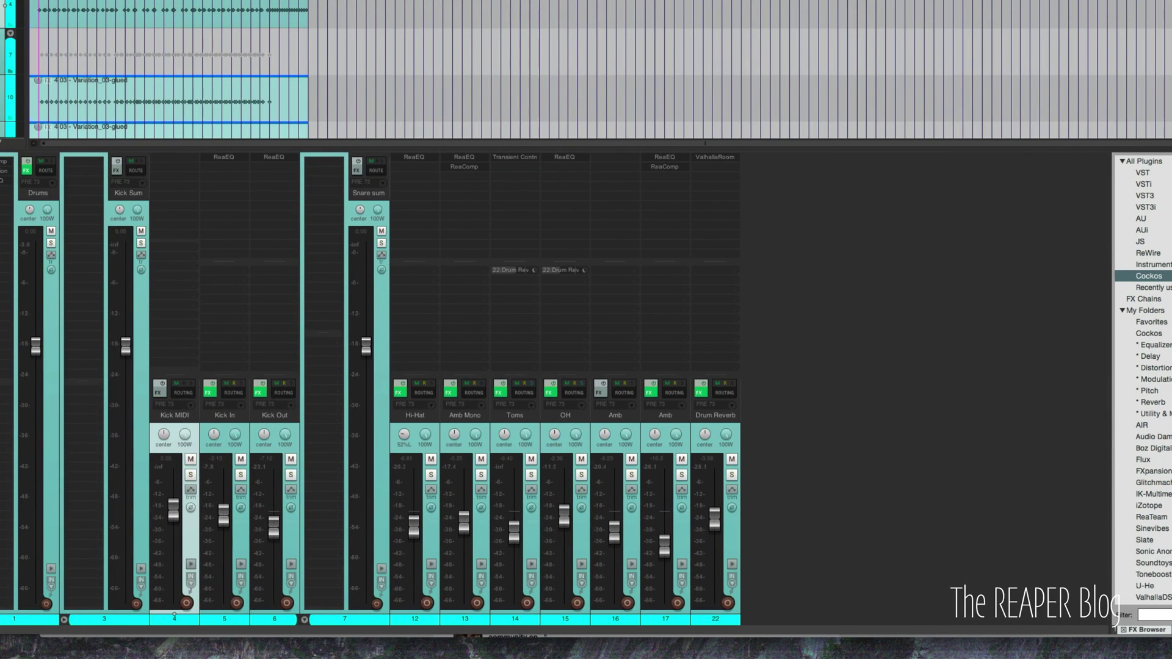
pyautogui.moveTo(1171, 220); pyautogui.dragTo(539, 209)
pyautogui.moveTo(188, 174); pyautogui.dragTo(181, 175)
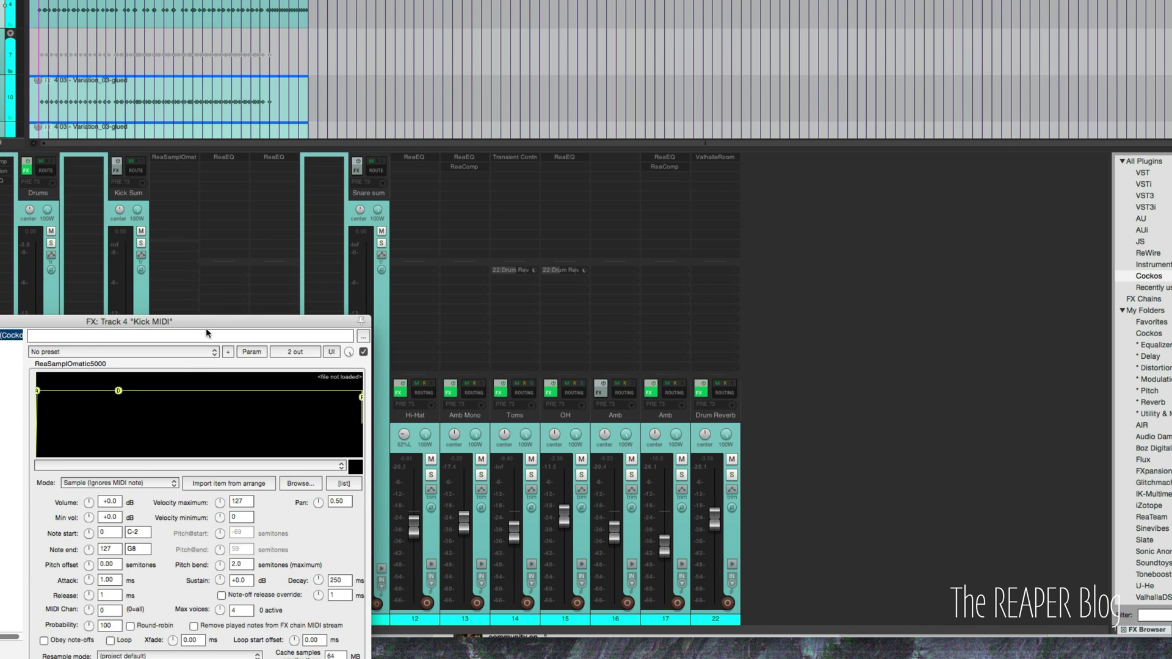
# Set the Kick MIDI sampler to 1 max voice, -75.4 dB minimum volume and 0.00 ms attack.
pyautogui.moveTo(207, 327); pyautogui.dragTo(523, 182)
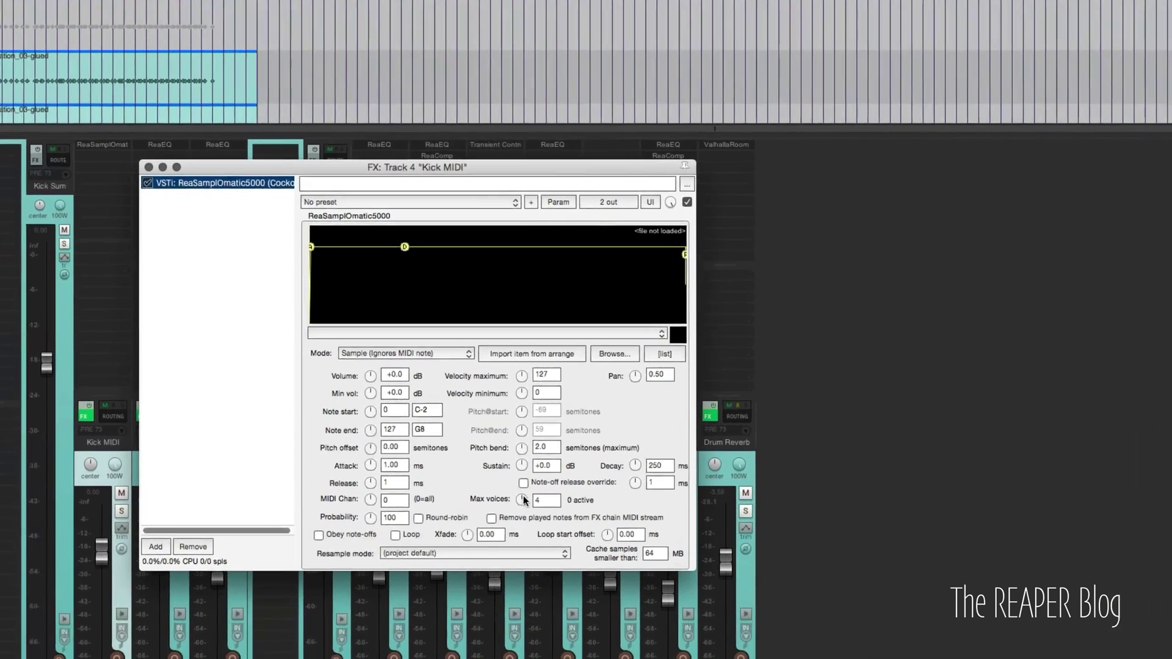
pyautogui.moveTo(523, 496); pyautogui.dragTo(523, 503)
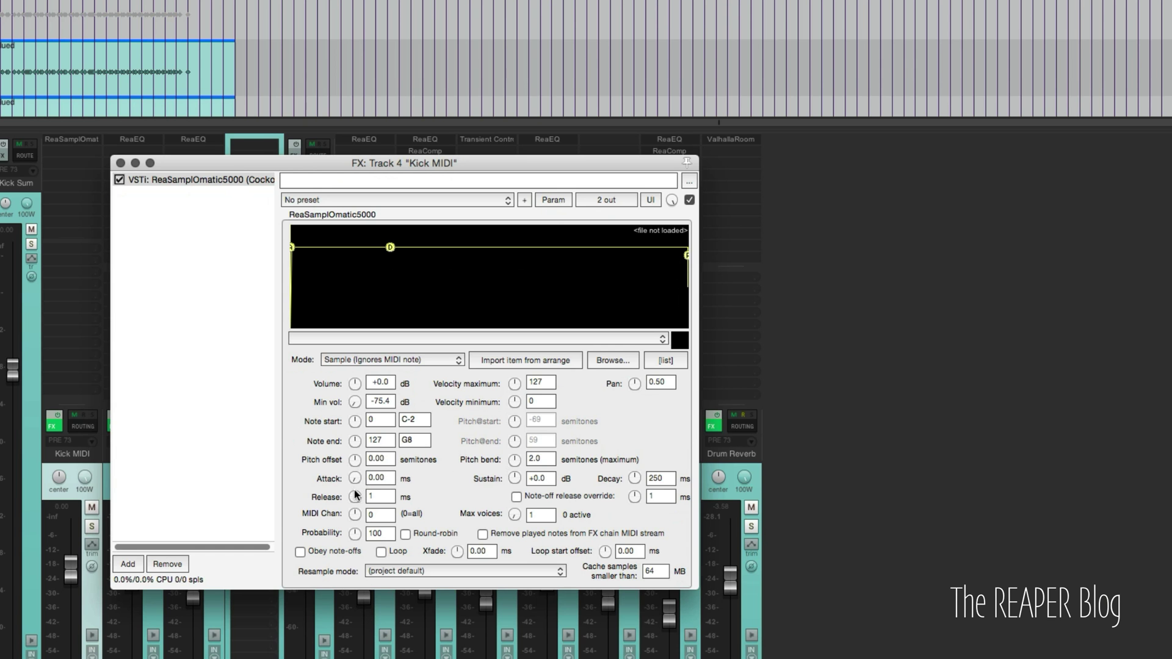
# Open the Media Explorer and browse from the sample library's kick samples into the DW Kick folder.
pyautogui.press('alt+super+x')
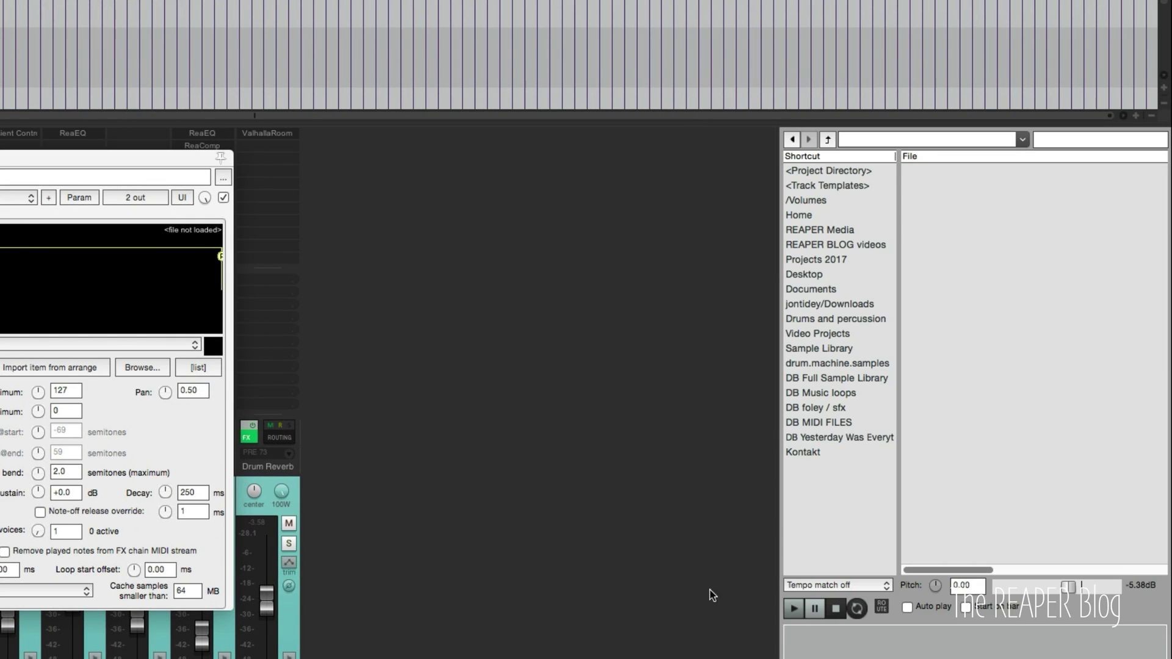
pyautogui.click(828, 140)
pyautogui.click(956, 287)
pyautogui.doubleClick(956, 287)
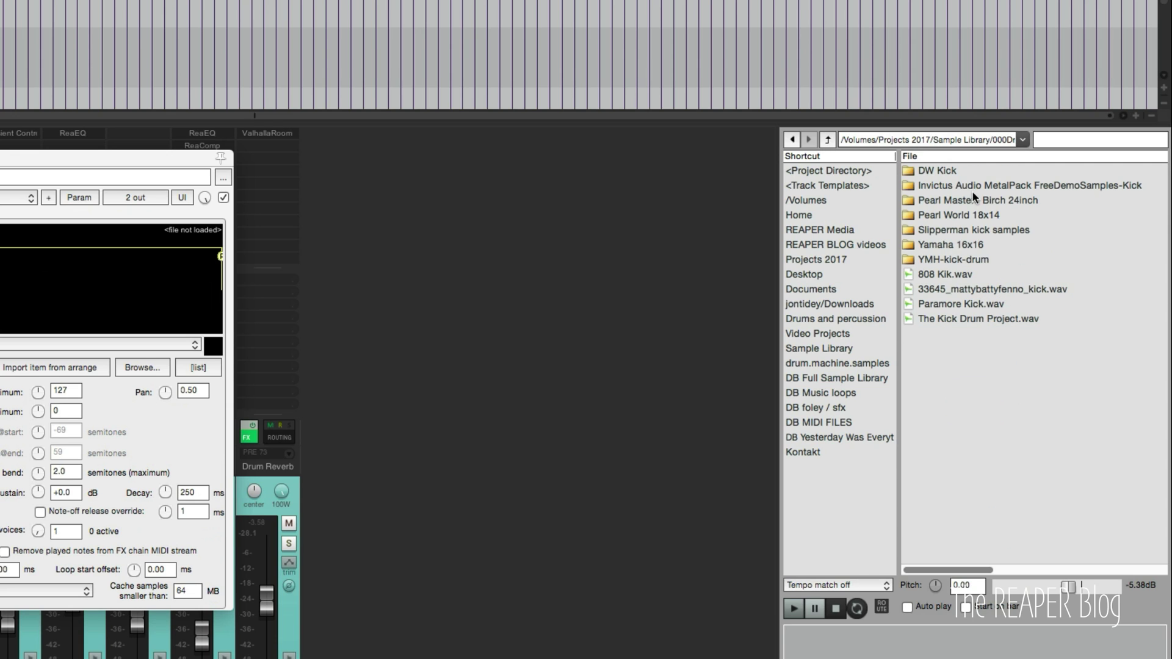
pyautogui.doubleClick(948, 171)
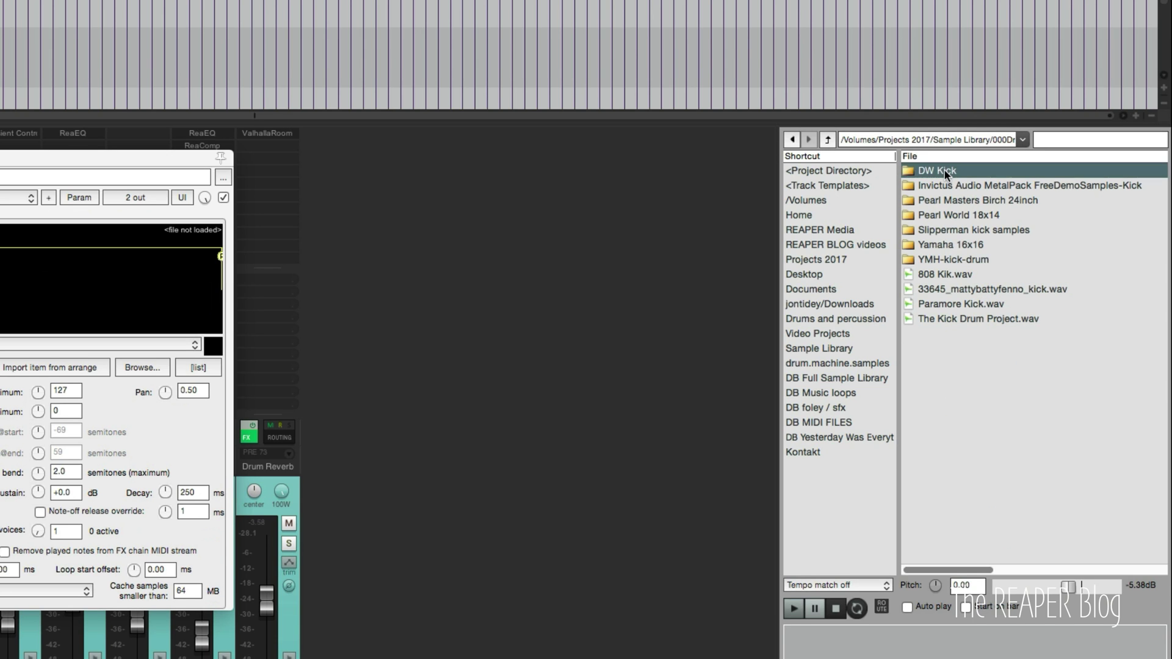
# Audition the three DW-kick samples and load DW-kick 3.wav into the Kick MIDI track's sampler.
pyautogui.click(951, 171)
pyautogui.press('Down')
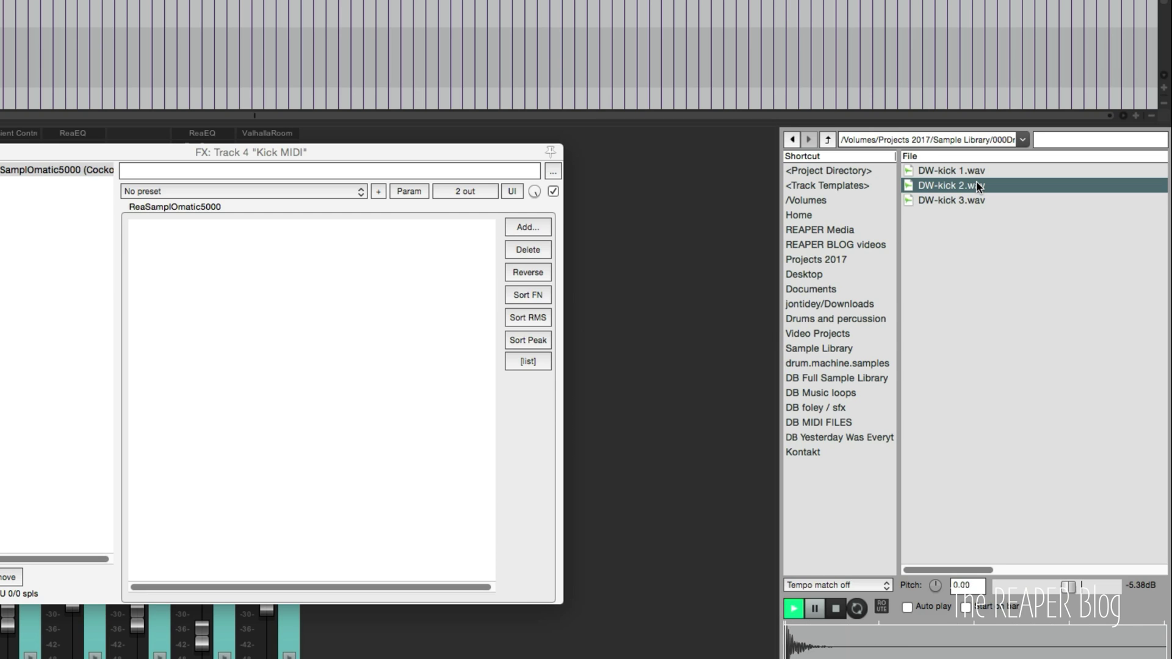
pyautogui.press('Down')
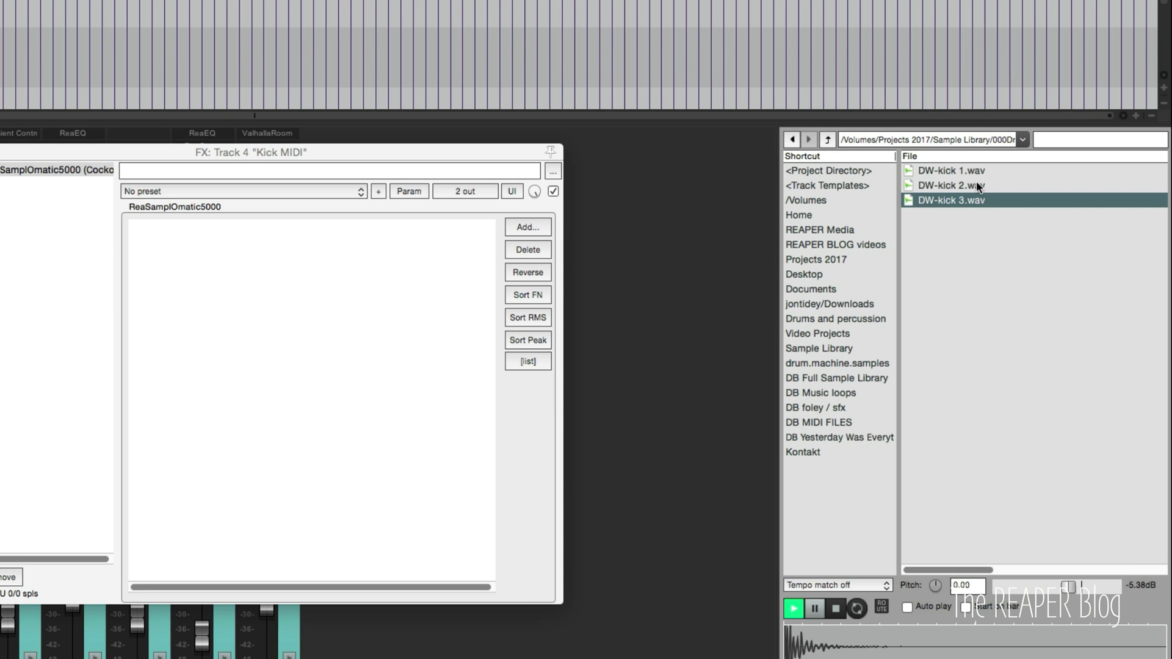
pyautogui.press('Up')
pyautogui.press('Up')
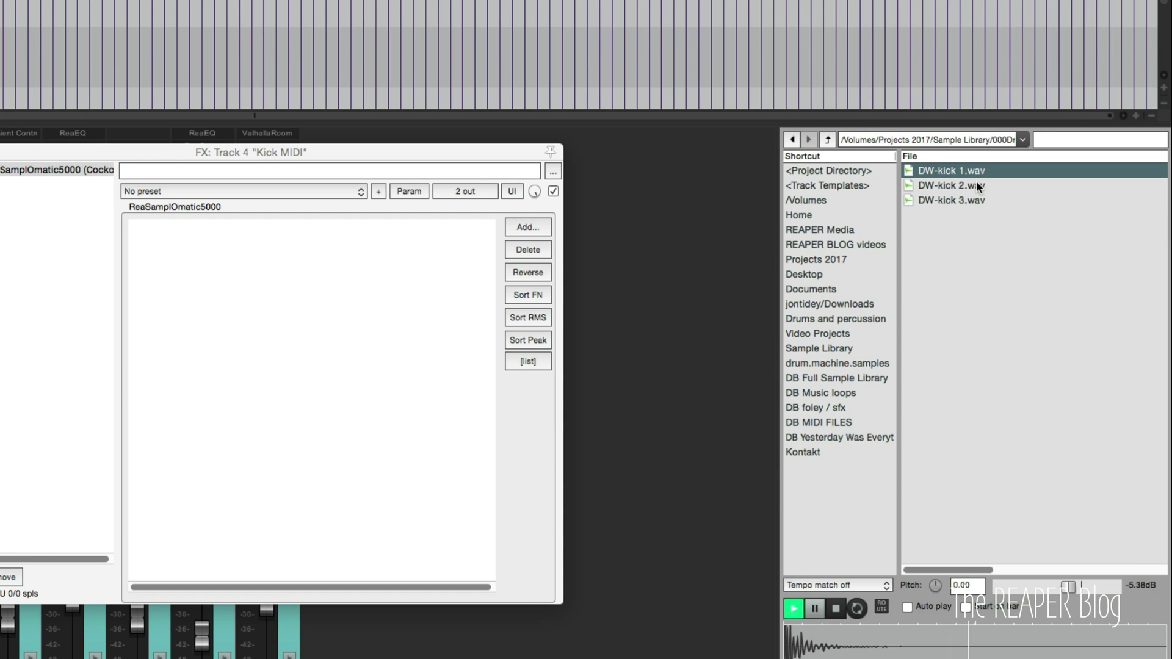
pyautogui.press('Down')
pyautogui.press('Down')
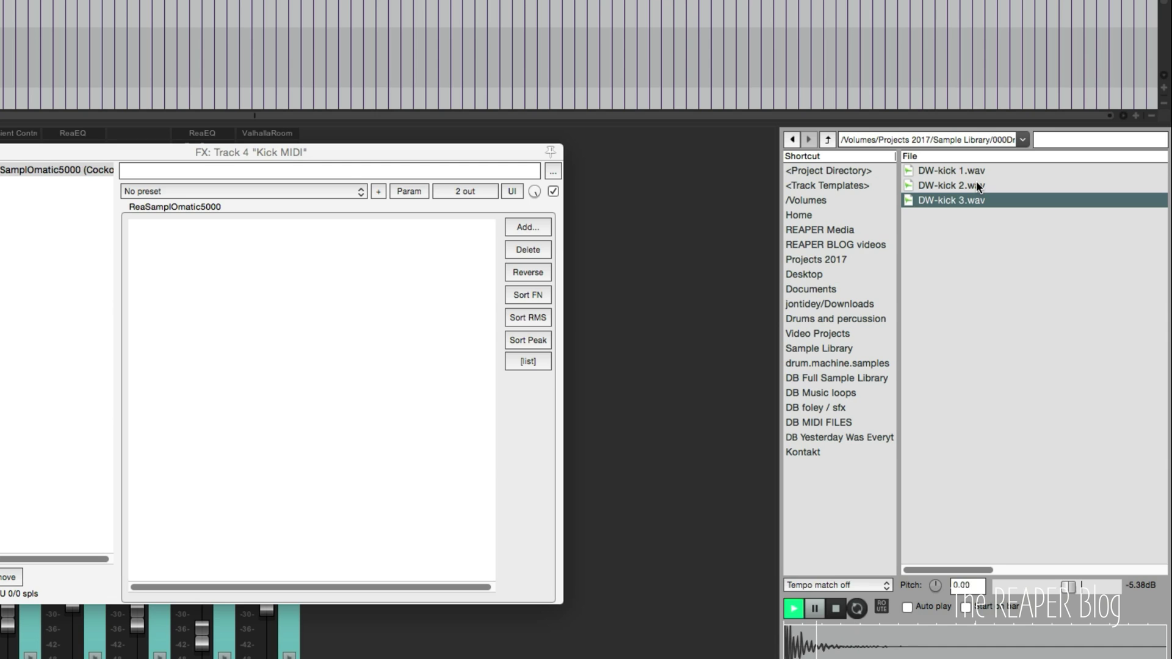
pyautogui.moveTo(948, 201); pyautogui.dragTo(201, 316)
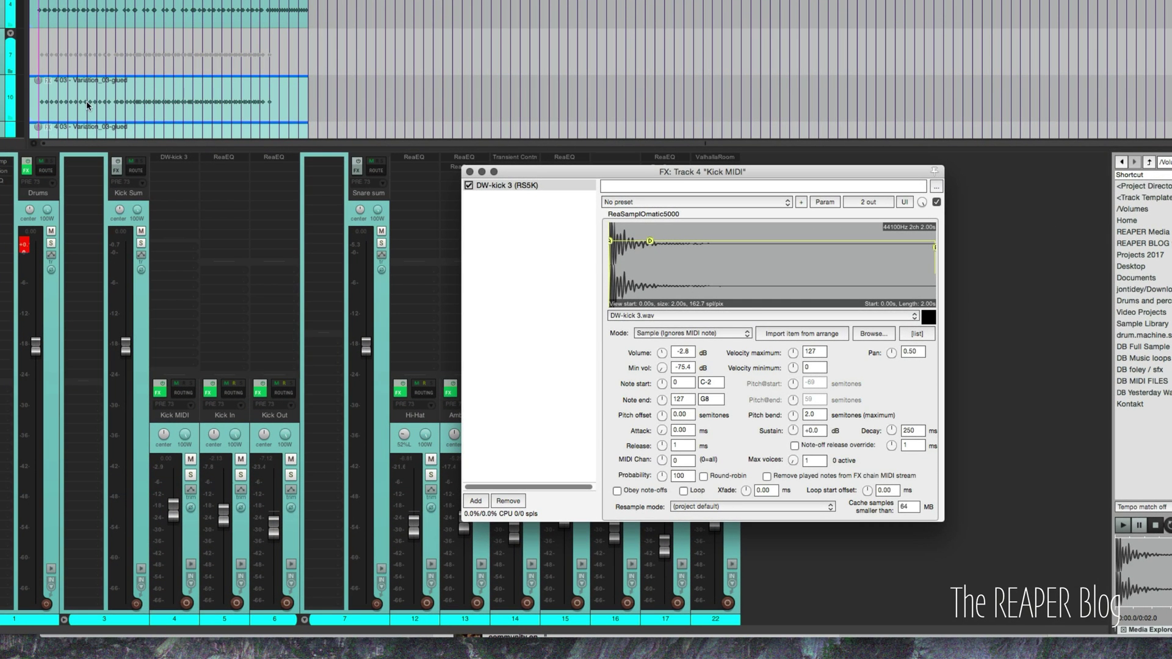
# Play the project and compare the mix with the Kick MIDI track muted and unmuted.
pyautogui.press('space')
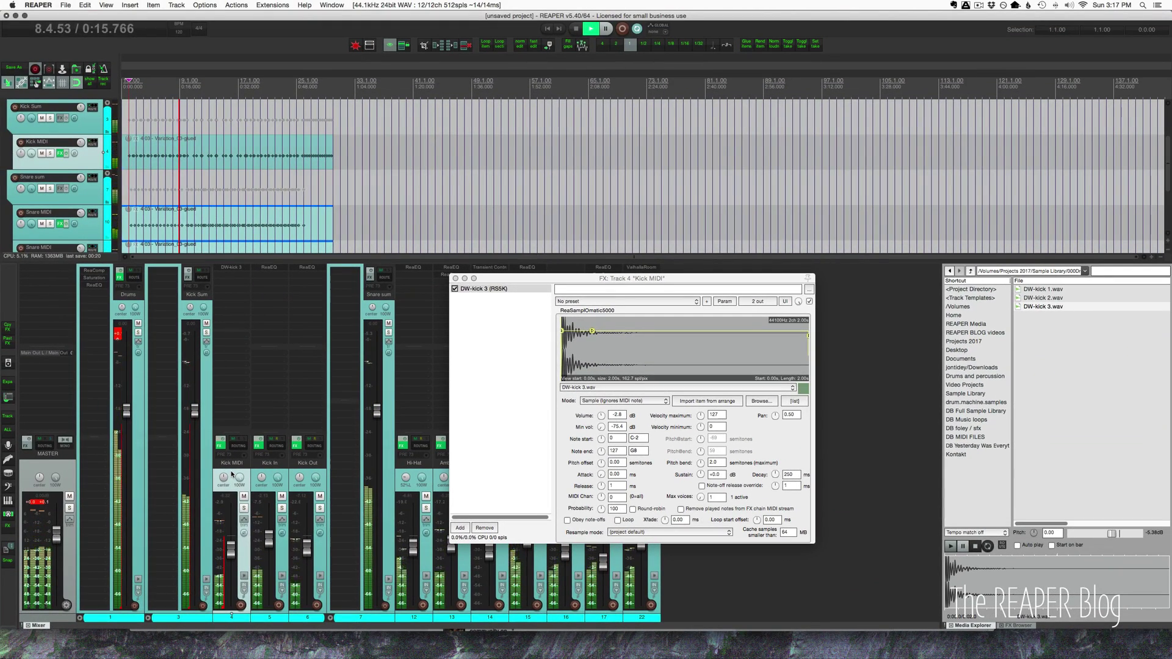
pyautogui.press('F5')
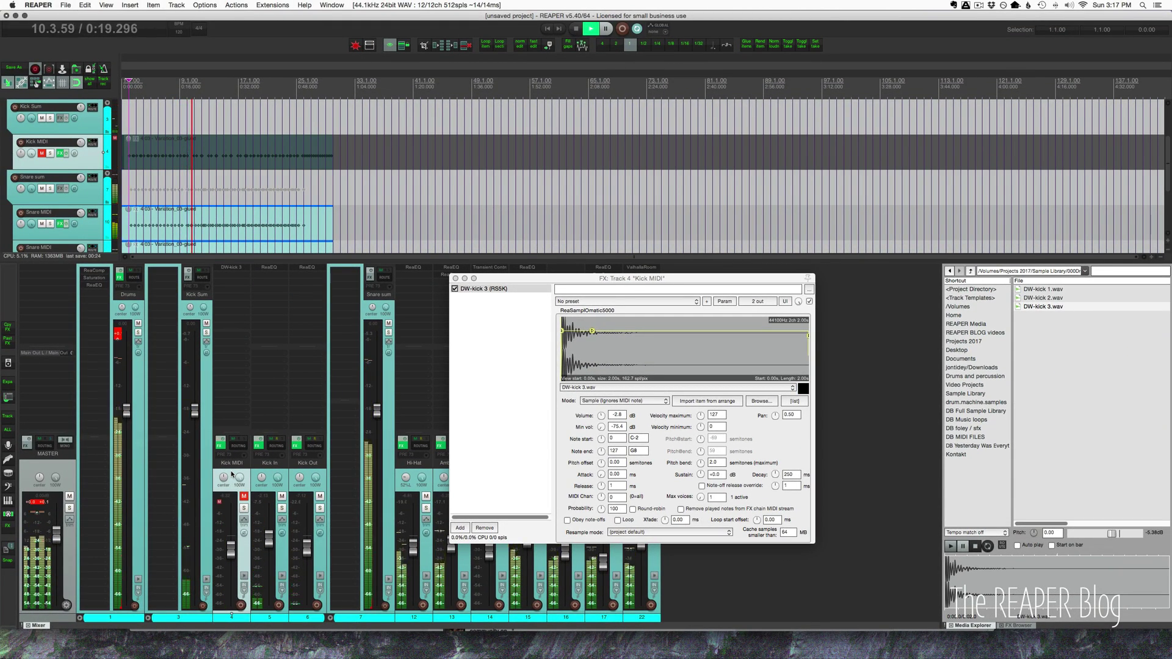
pyautogui.press('F5')
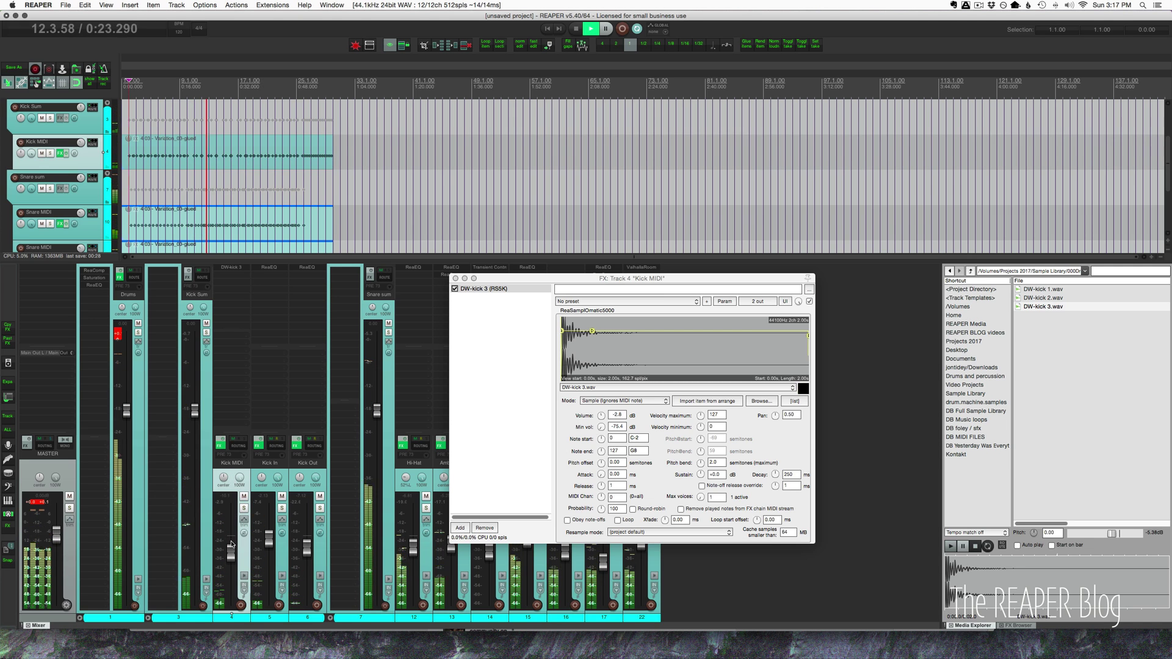
# Solo the Kick MIDI, Kick In and Kick Out tracks during playback to hear the kick blend.
pyautogui.moveTo(232, 549); pyautogui.dragTo(232, 553)
pyautogui.click(244, 508)
pyautogui.click(281, 508)
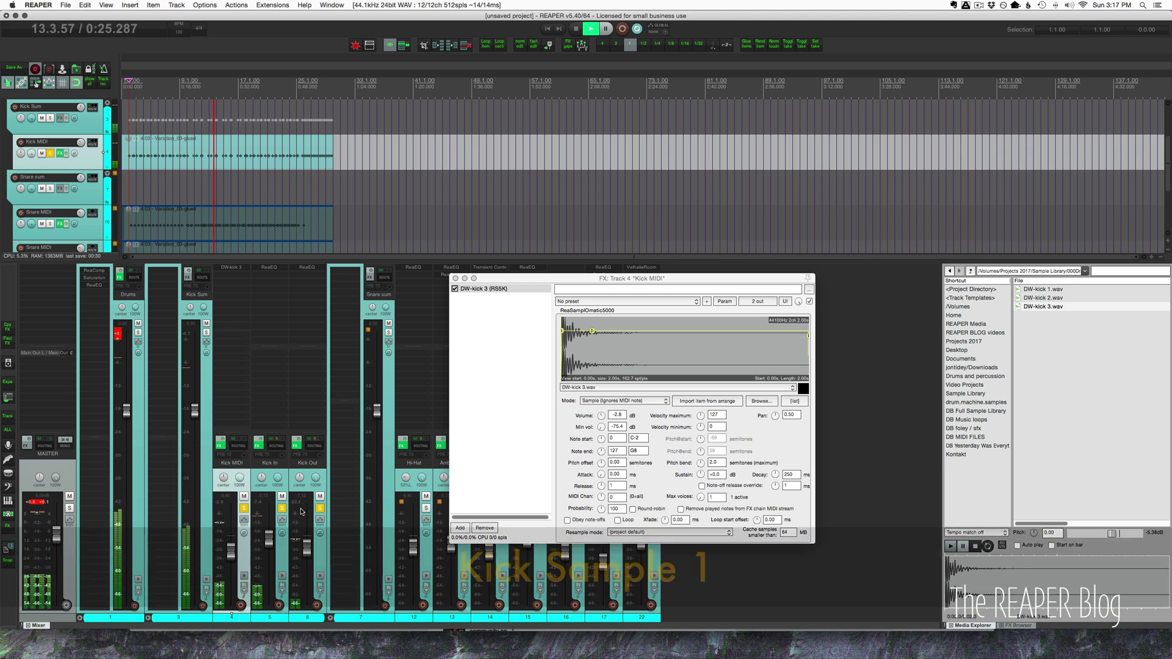
pyautogui.click(319, 508)
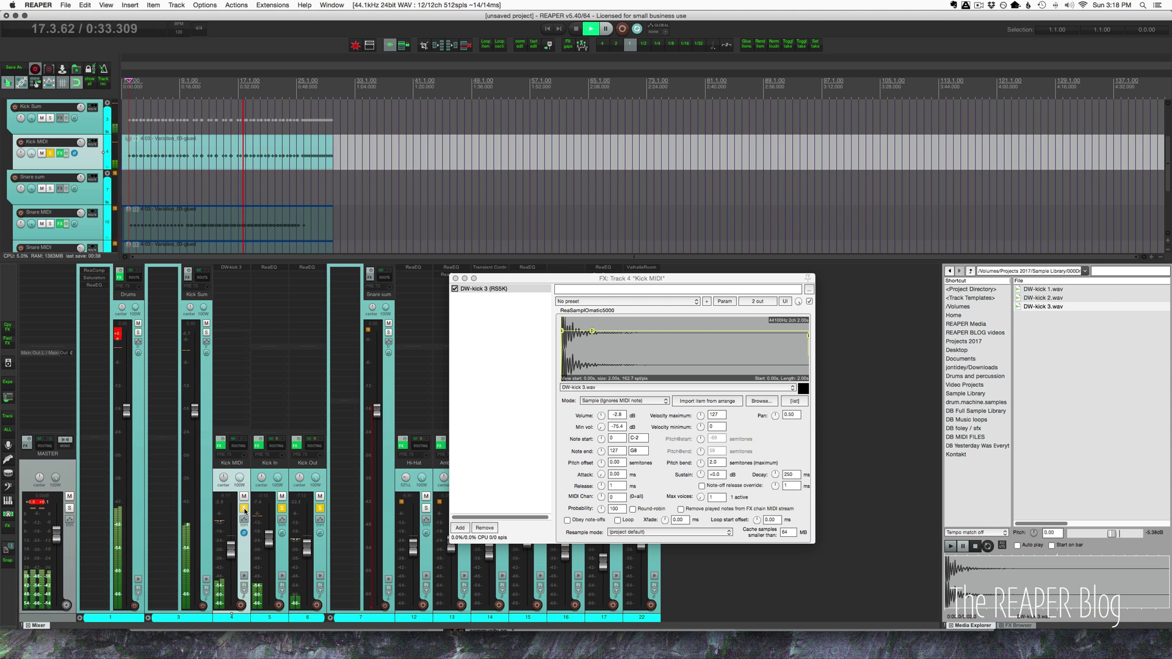
# Clear the solos on the kick tracks and play the full drums with the Kick MIDI track's phase inverted.
pyautogui.moveTo(244, 508); pyautogui.dragTo(319, 508)
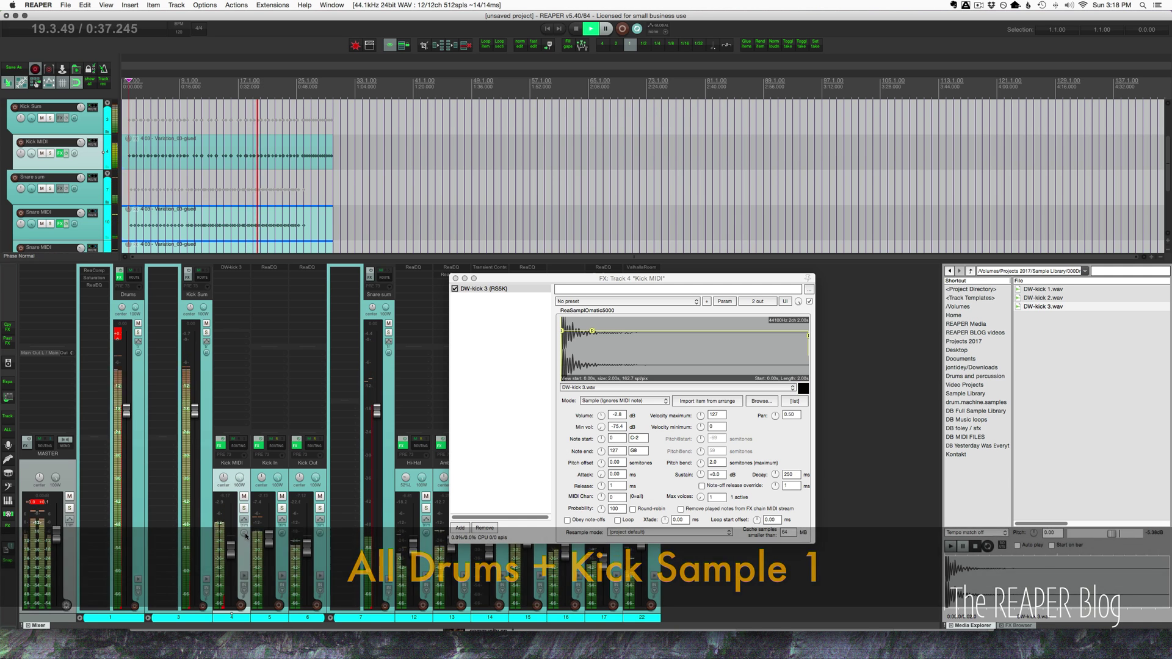
pyautogui.click(245, 534)
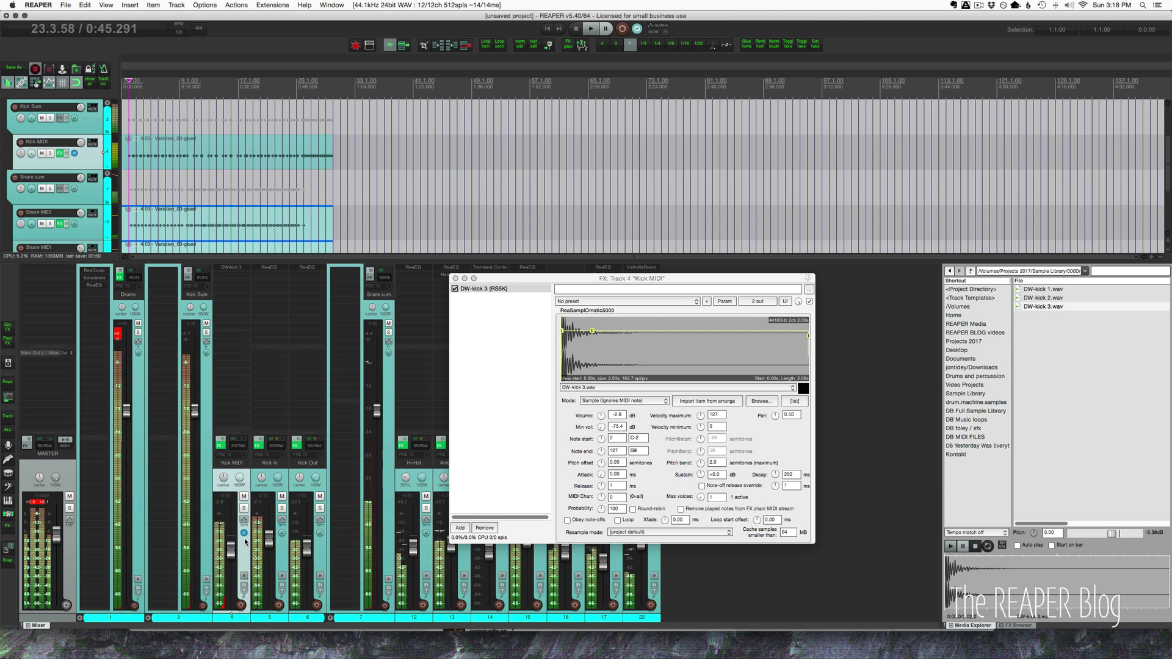
pyautogui.press('space')
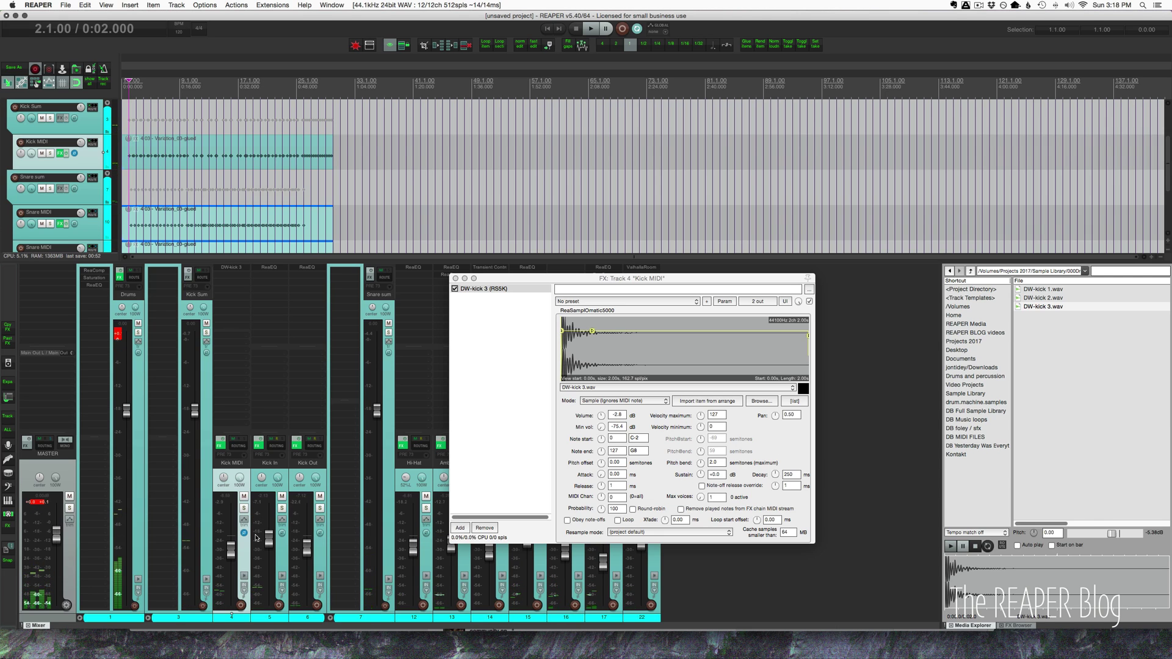
# Return the Media Explorer from the DW Kick folder to its parent kick samples folder.
pyautogui.click(828, 589)
pyautogui.click(1157, 466)
pyautogui.hscroll(1, 1157, 466)
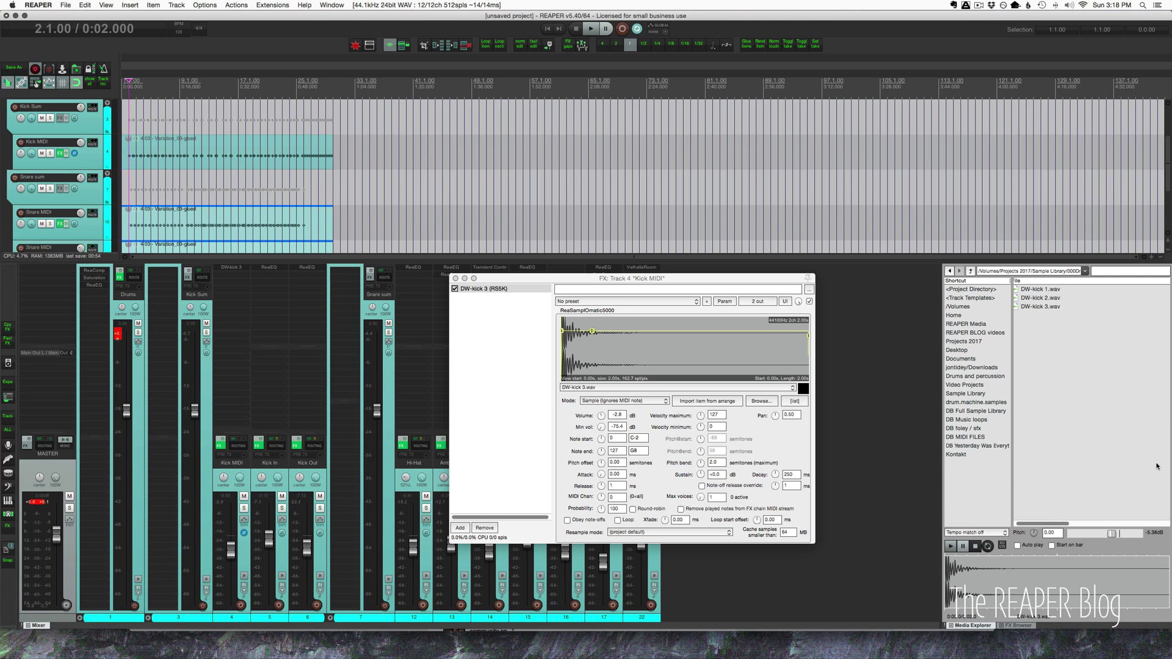
pyautogui.press('BackSpace')
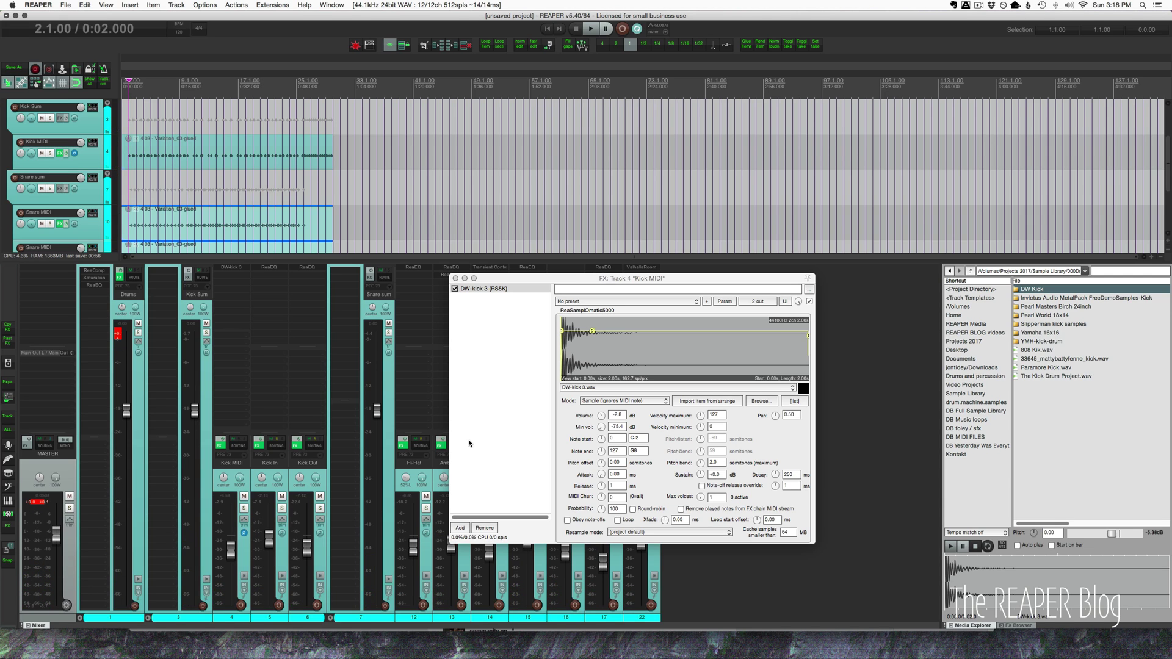
# Duplicate the Kick MIDI track and bring up the sampler window of the duplicate on track 5.
pyautogui.click(233, 475)
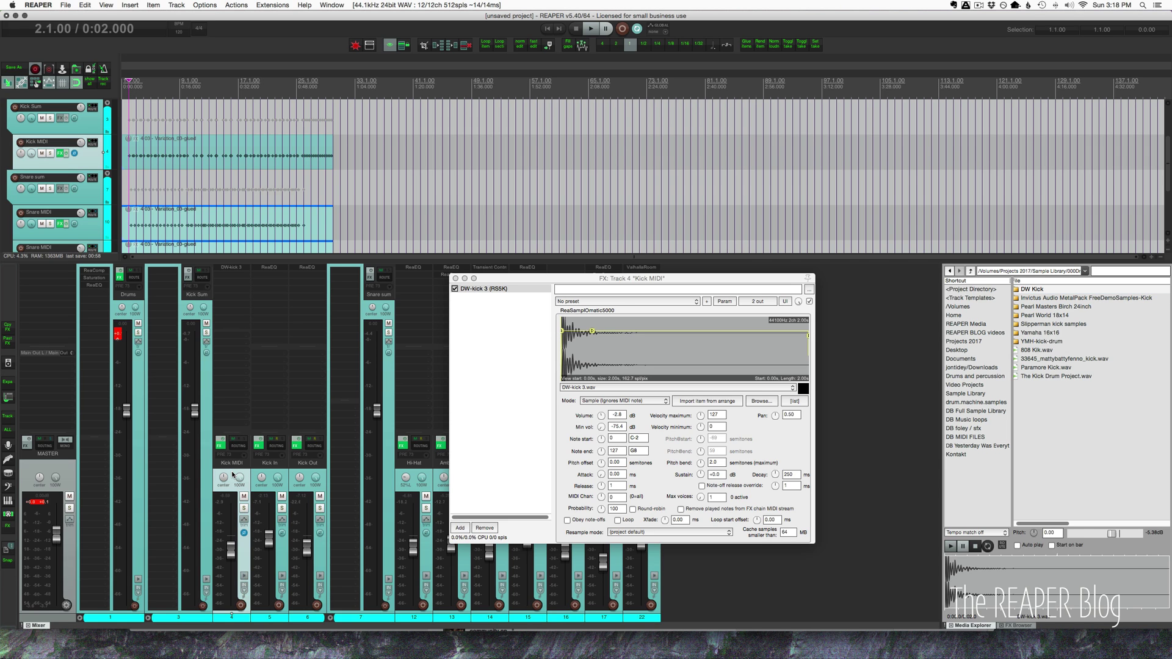
pyautogui.press('super+alt+d')
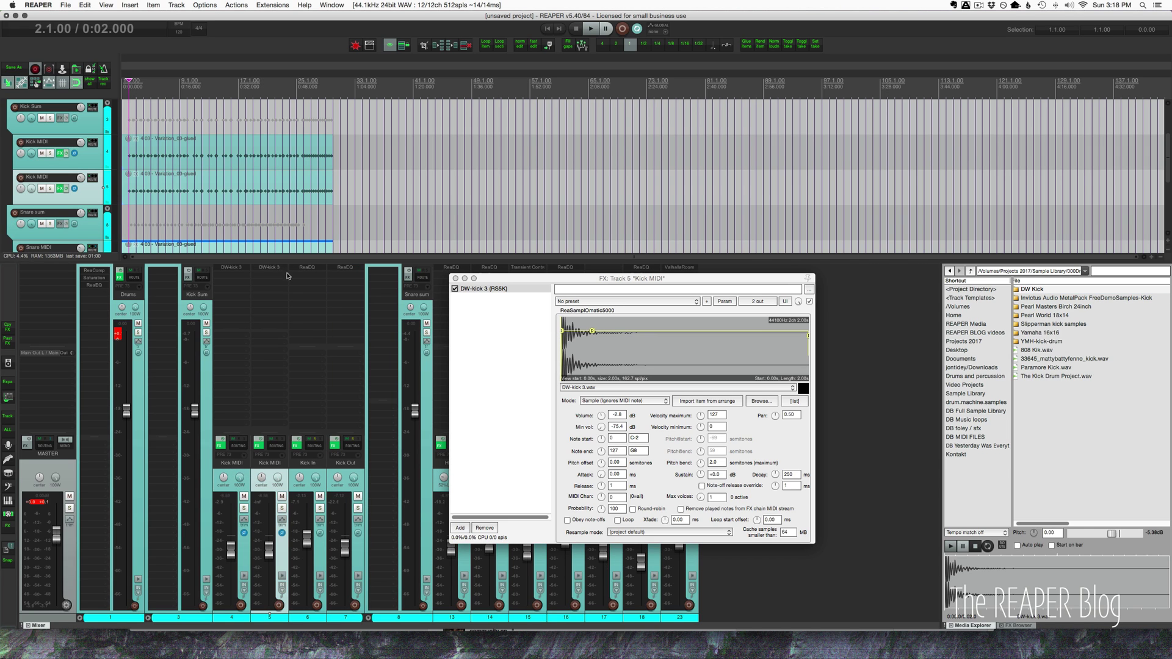
pyautogui.moveTo(519, 310); pyautogui.dragTo(531, 302)
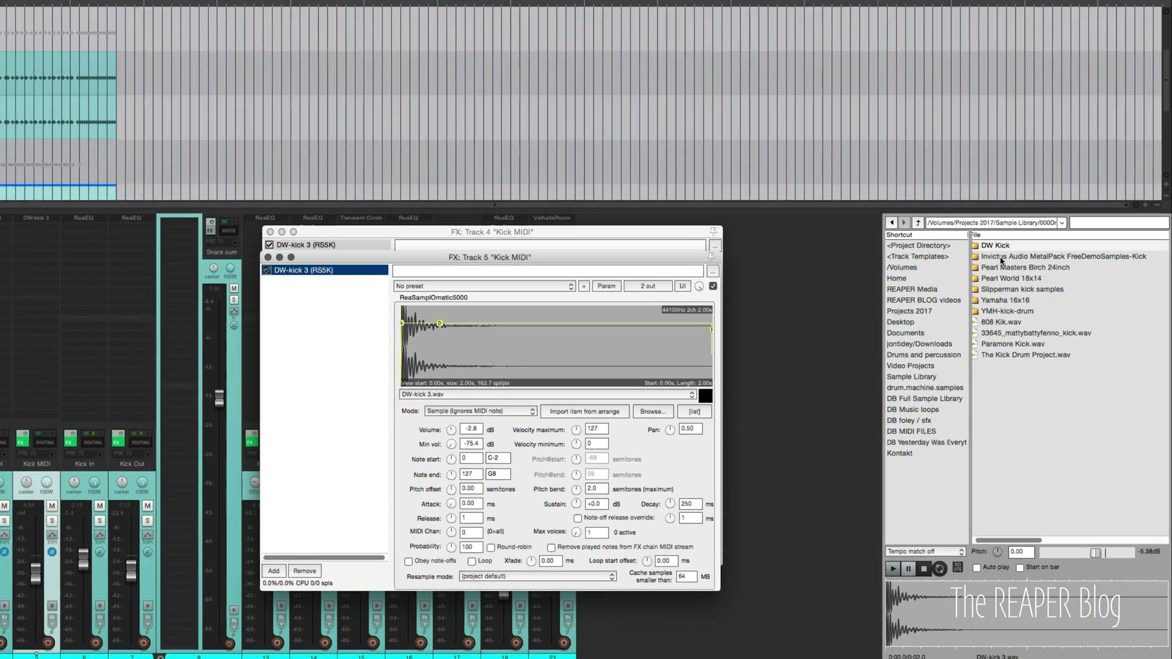
# Open the Invictus Audio MetalPack kick folder and audition its MPX_Kik samples, including the Room A and Room B sets.
pyautogui.doubleClick(1037, 300)
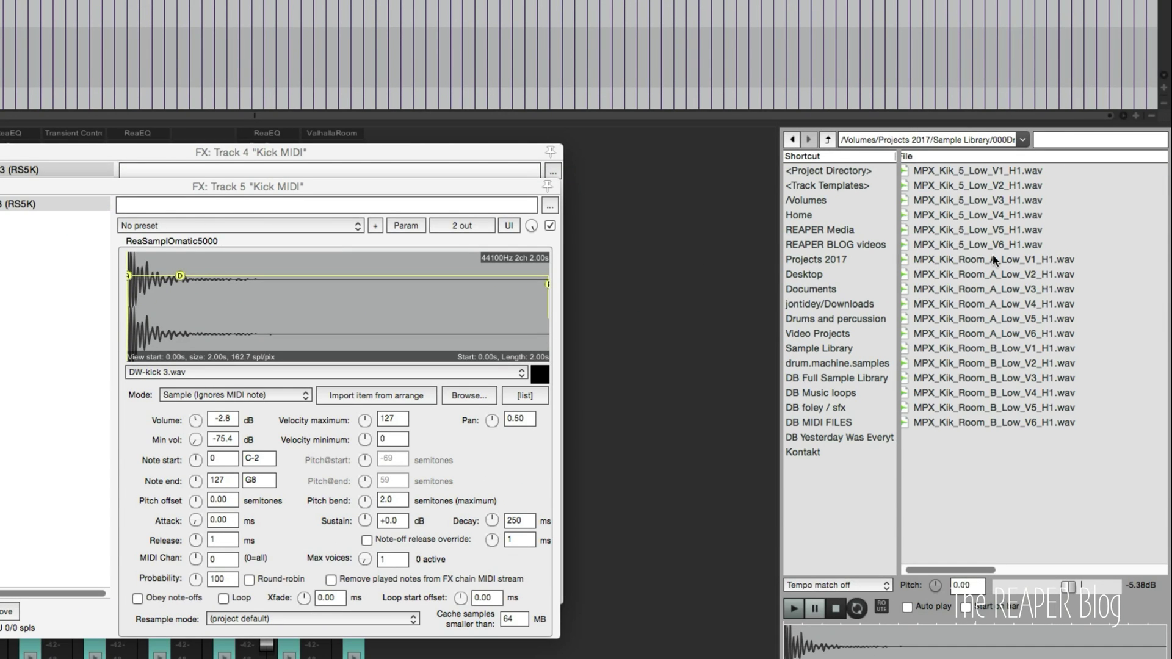
pyautogui.click(1002, 252)
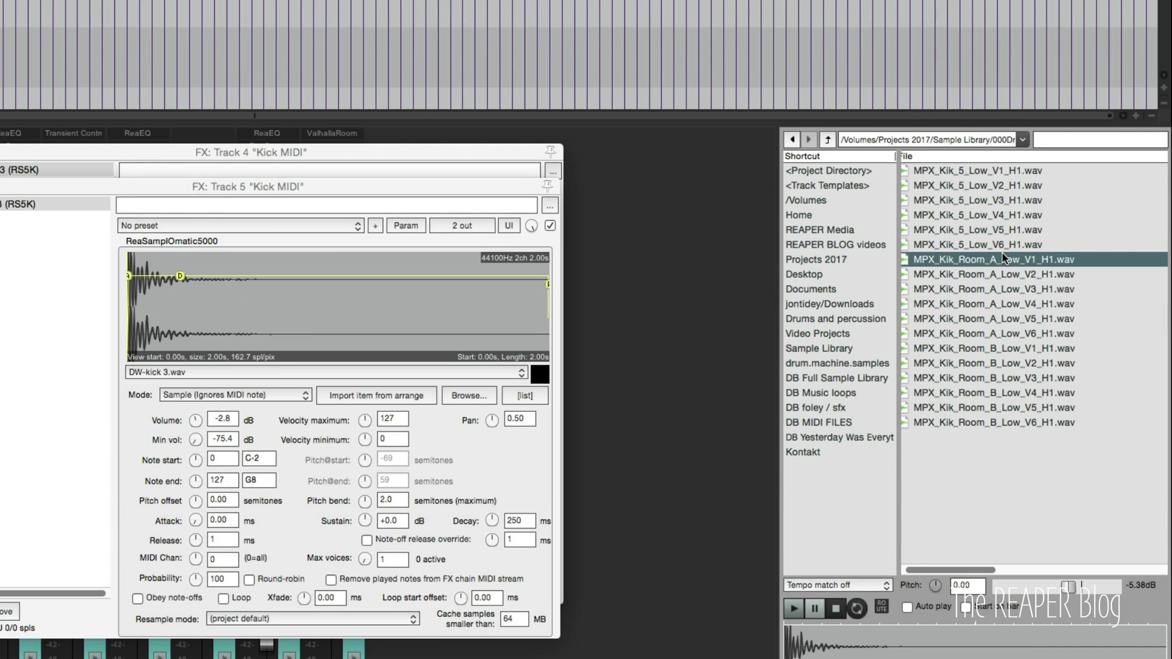
pyautogui.press('Up')
pyautogui.press('Up')
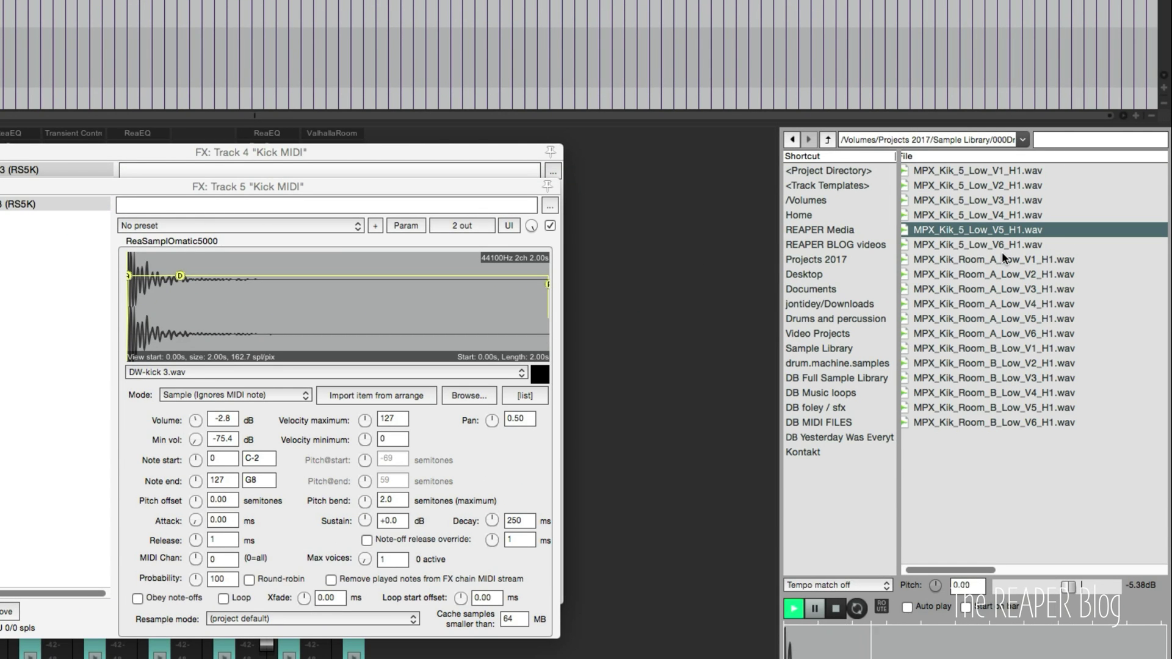
pyautogui.press('Up')
pyautogui.press('Up')
pyautogui.press('Up')
pyautogui.press('Down')
pyautogui.press('Down')
pyautogui.press('Down')
pyautogui.press('Down')
pyautogui.press('Down')
pyautogui.press('Down')
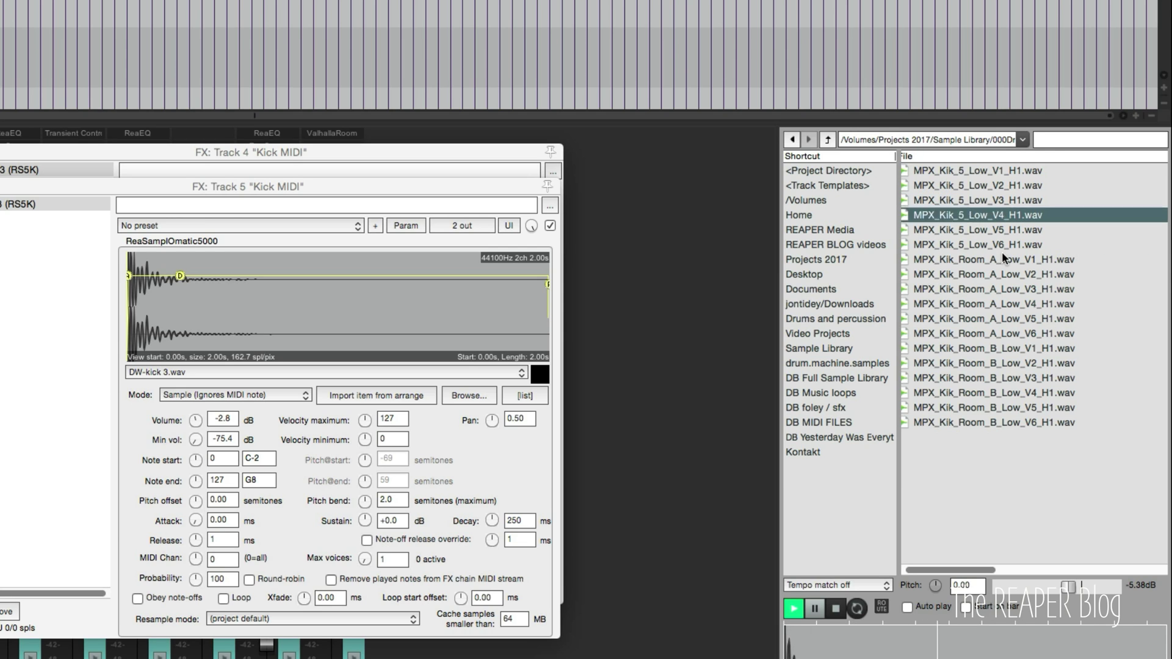
pyautogui.press('Down')
pyautogui.press('Down')
pyautogui.press('Down')
pyautogui.press('Down')
pyautogui.press('Down')
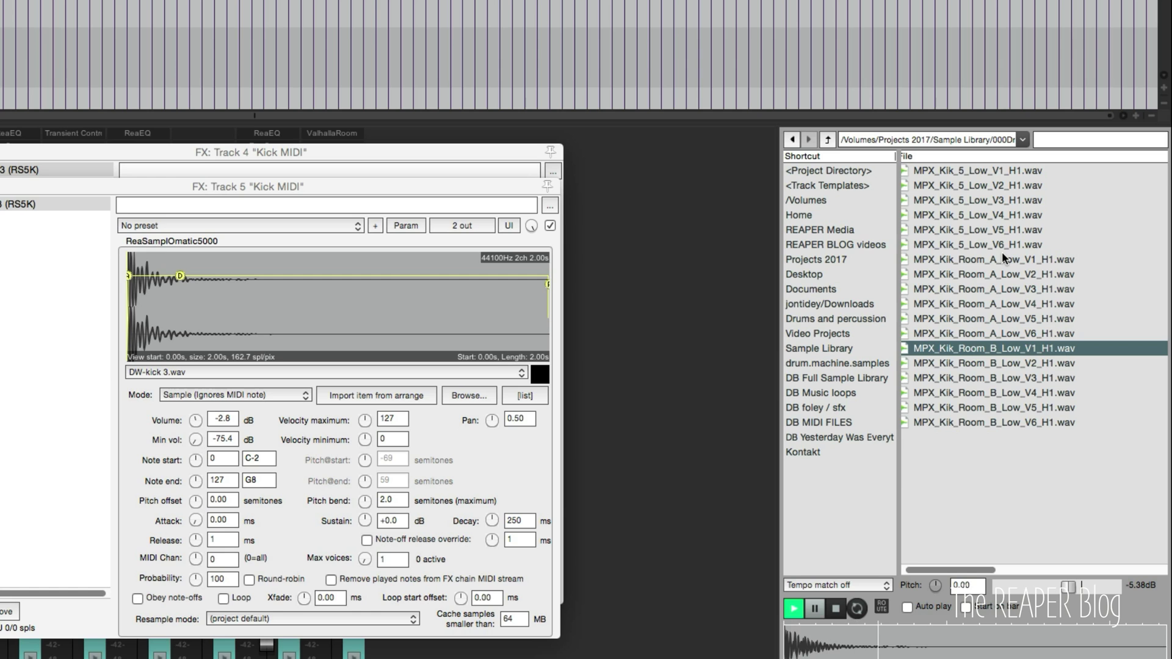
pyautogui.press('Down')
pyautogui.press('Down')
pyautogui.press('Down')
pyautogui.press('Down')
pyautogui.press('Down')
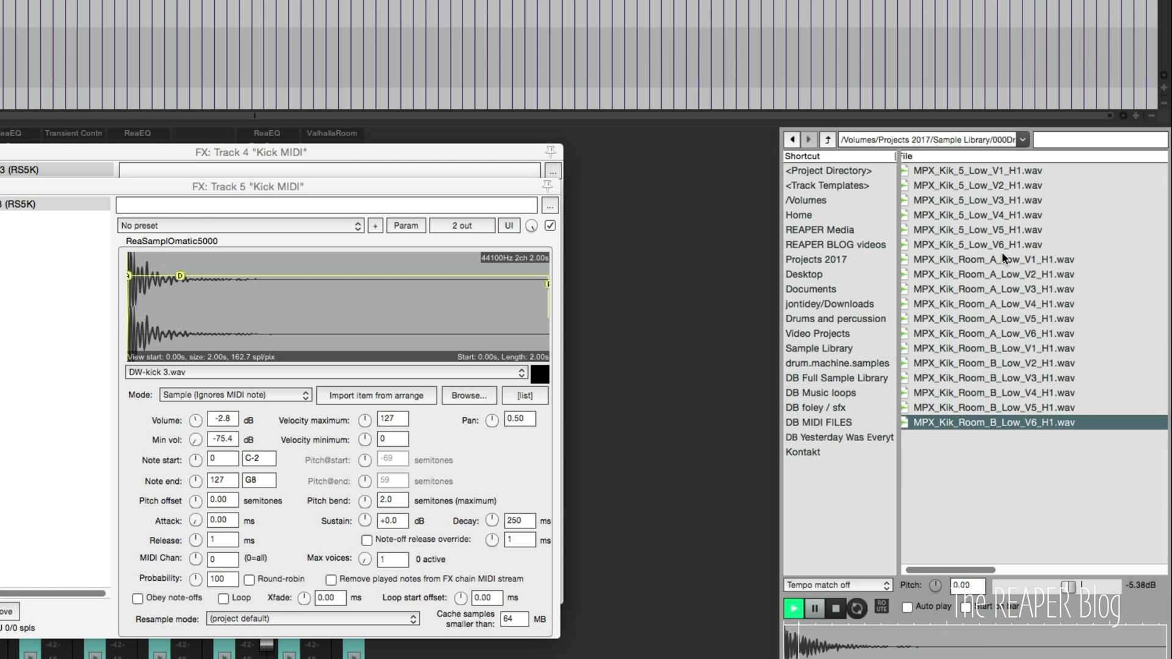
# Look into the Pearl Masters Birch 24inch folder and move on to the Yamaha 16x16 kick folder.
pyautogui.press('BackSpace')
pyautogui.press('Down')
pyautogui.press('Return')
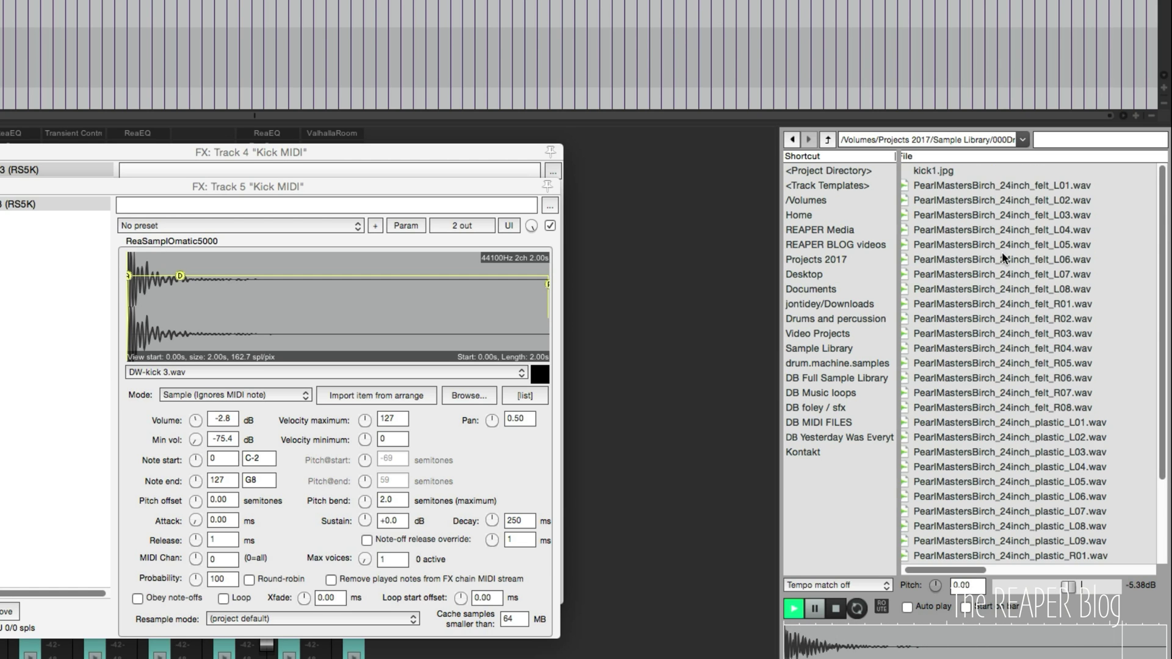
pyautogui.press('Down')
pyautogui.press('Down')
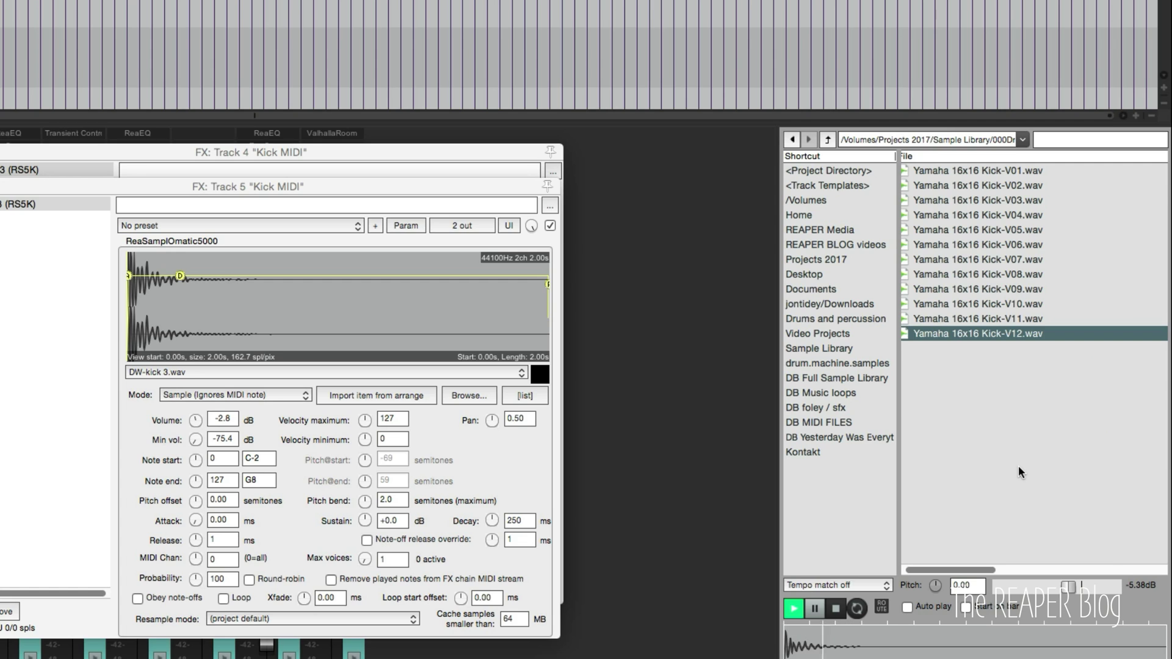
# Audition the loudest Yamaha 16x16 kick samples, from V09 to V12.
pyautogui.press('Up')
pyautogui.press('Up')
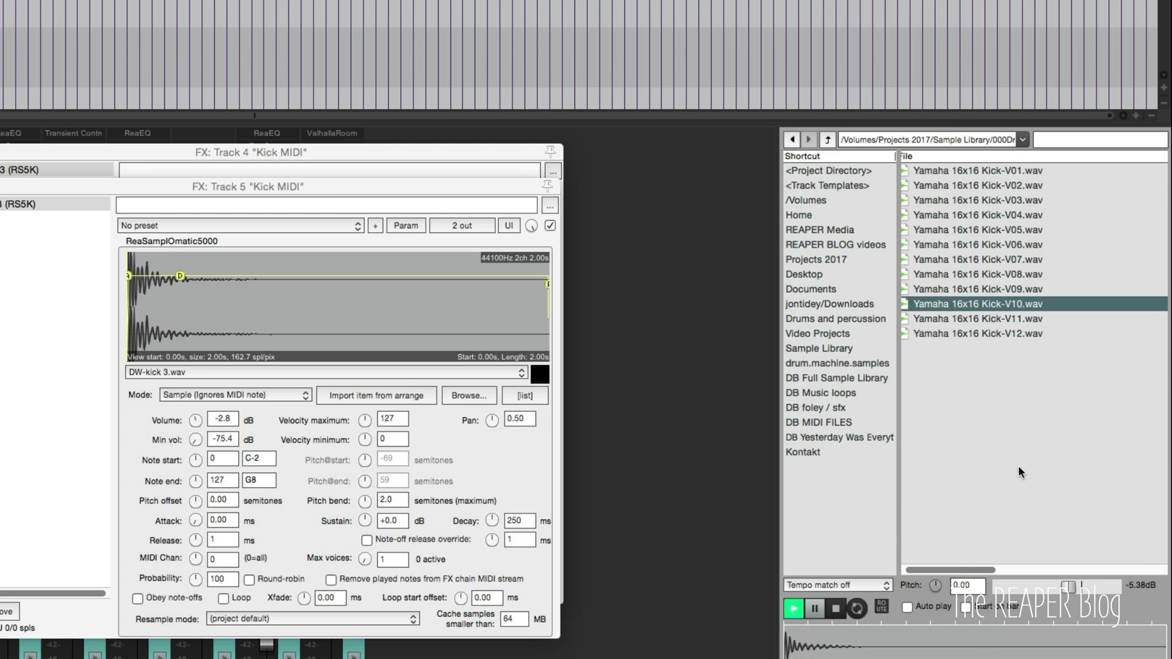
pyautogui.press('Down')
pyautogui.press('Down')
pyautogui.press('Up')
pyautogui.press('Up')
pyautogui.press('Up')
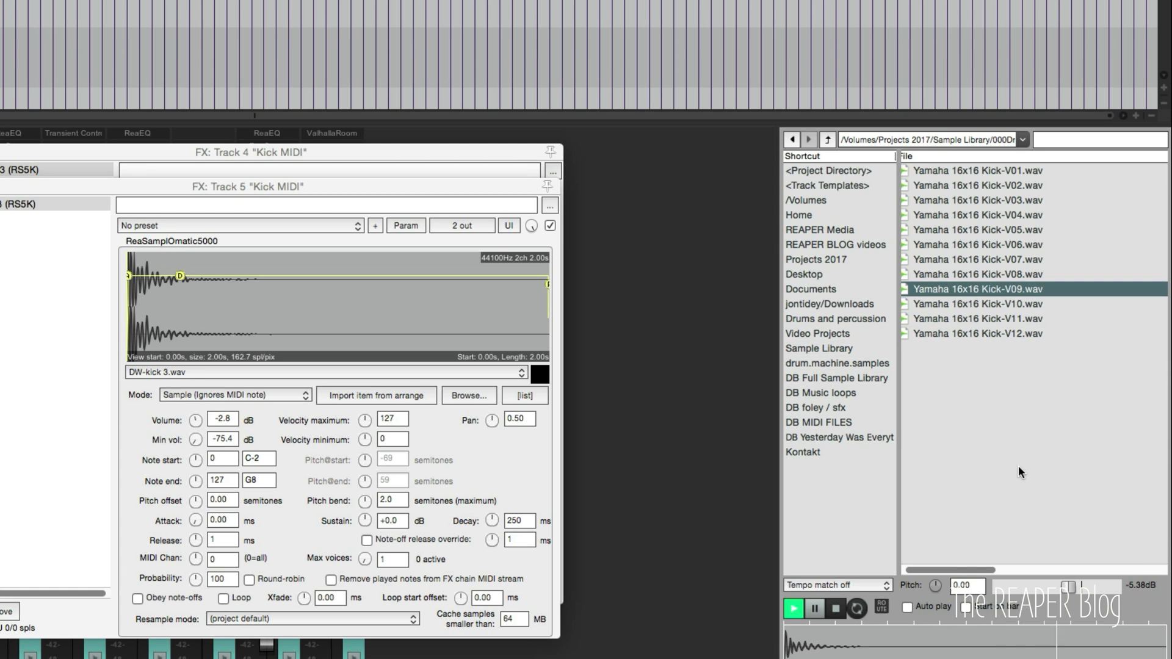
pyautogui.press('Down')
pyautogui.press('Up')
pyautogui.press('Up')
pyautogui.press('Down')
pyautogui.press('Down')
pyautogui.press('Up')
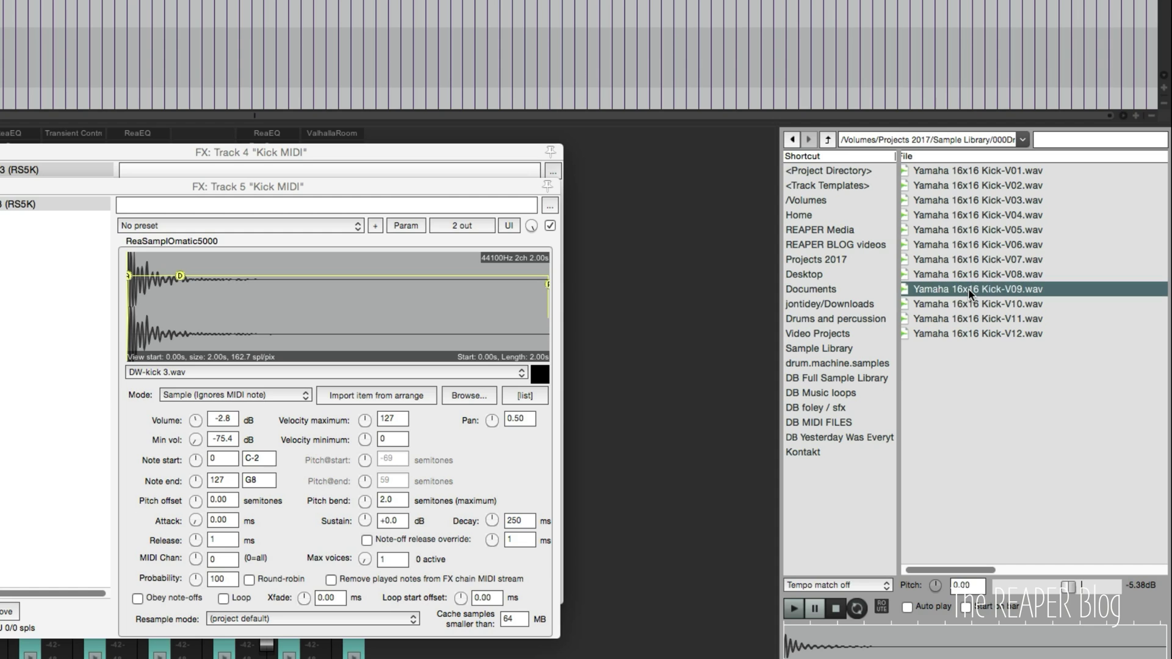
# Compare the neighbouring Yamaha 16x16 samples again and load Yamaha 16x16 Kick-V09.wav into the track 5 sampler.
pyautogui.press('space')
pyautogui.press('Down')
pyautogui.press('Up')
pyautogui.press('Down')
pyautogui.press('Down')
pyautogui.press('Up')
pyautogui.press('Up')
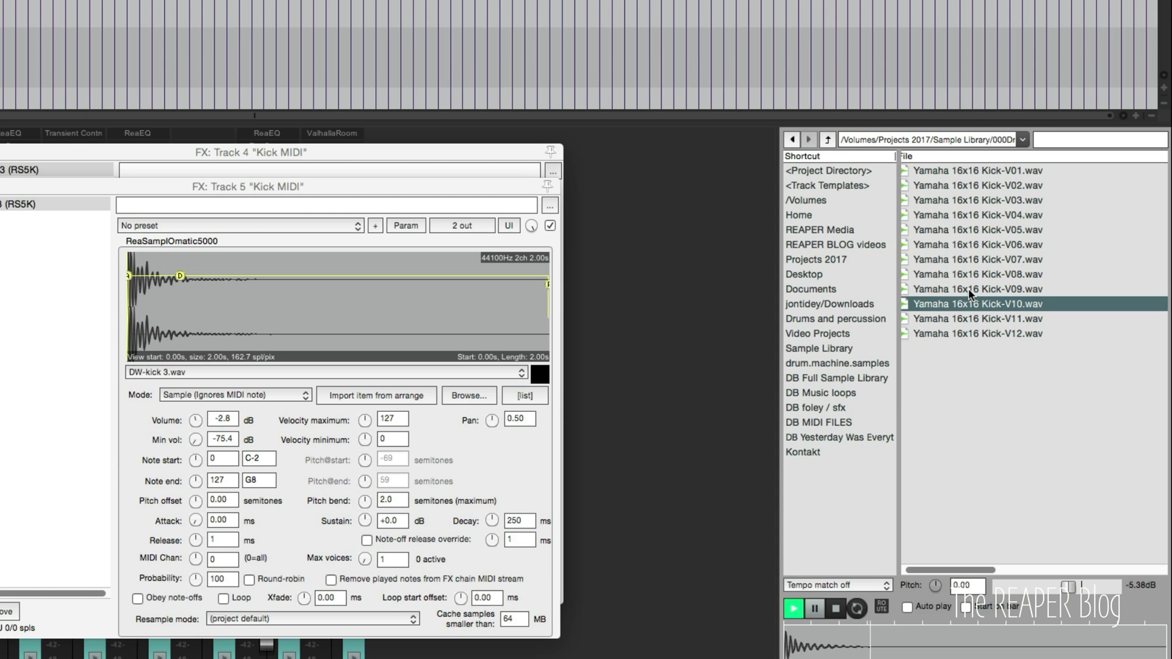
pyautogui.moveTo(940, 287); pyautogui.dragTo(374, 307)
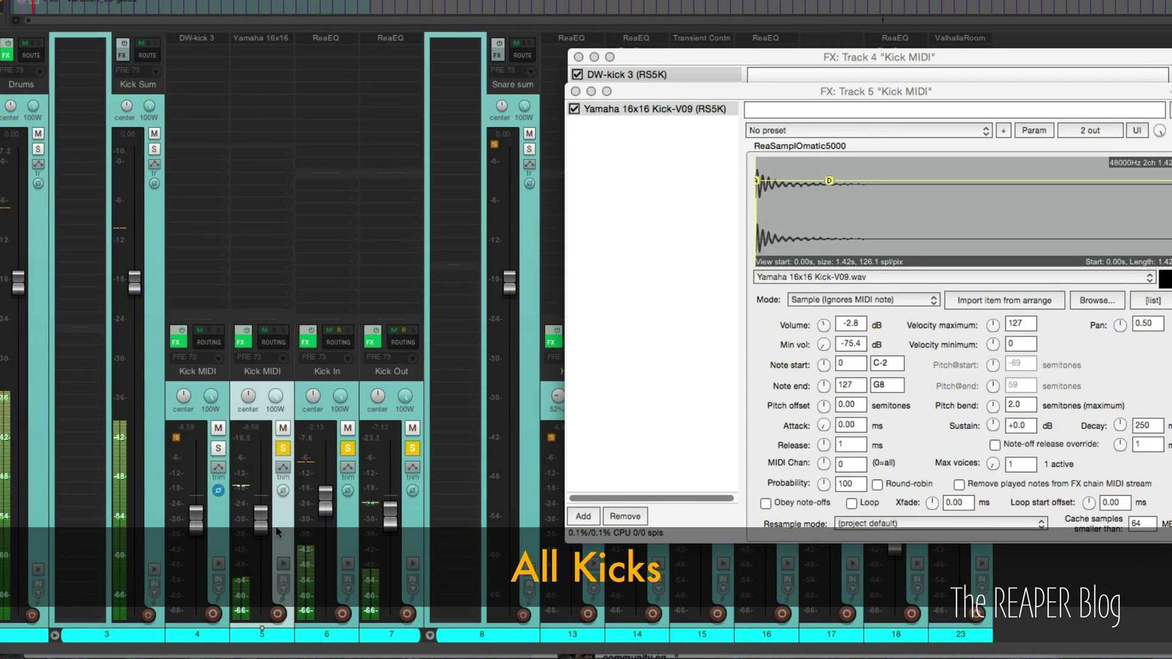
# Compare normal and inverted phase on the duplicated Kick MIDI track during playback, leaving it inverted.
pyautogui.click(282, 491)
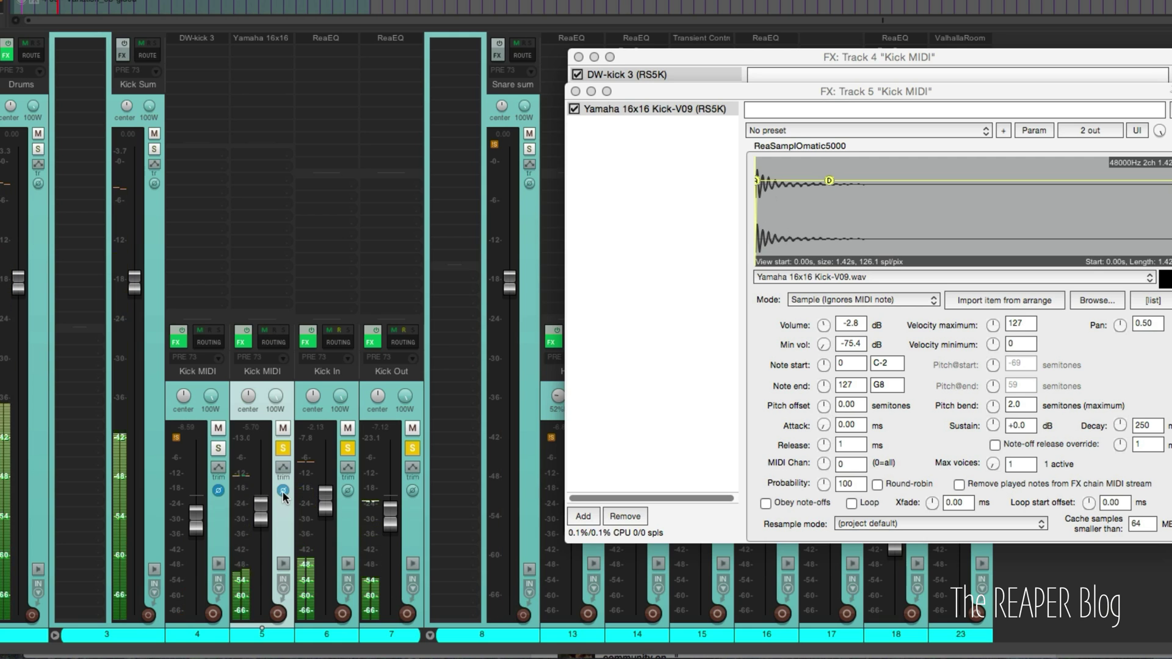
pyautogui.click(283, 491)
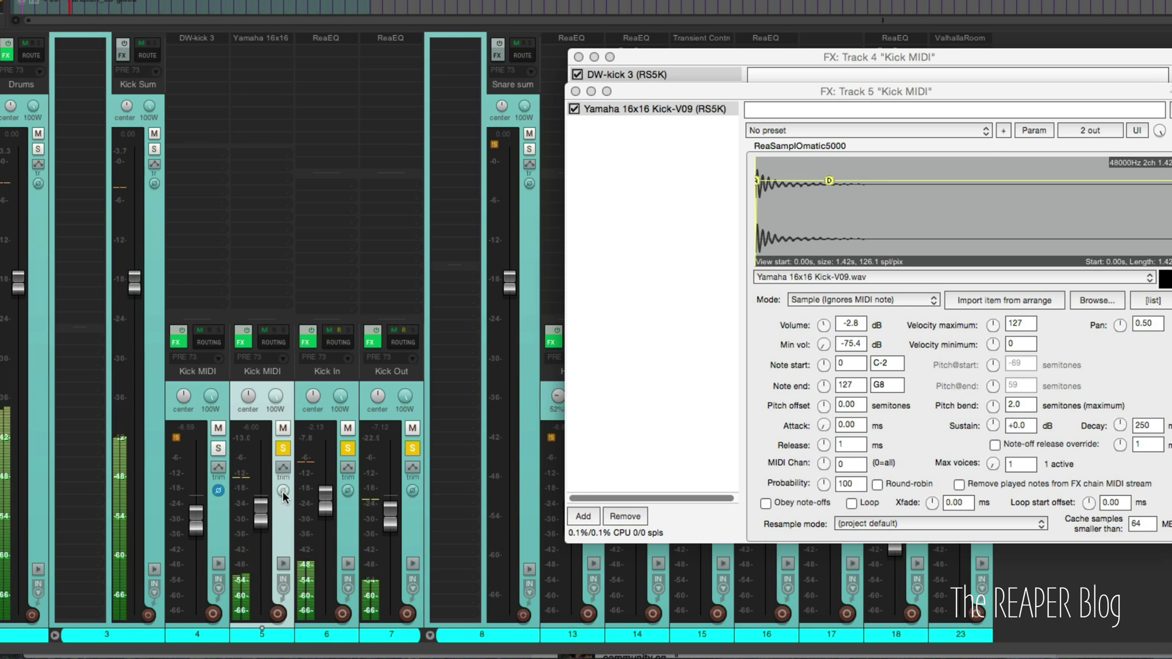
pyautogui.click(283, 491)
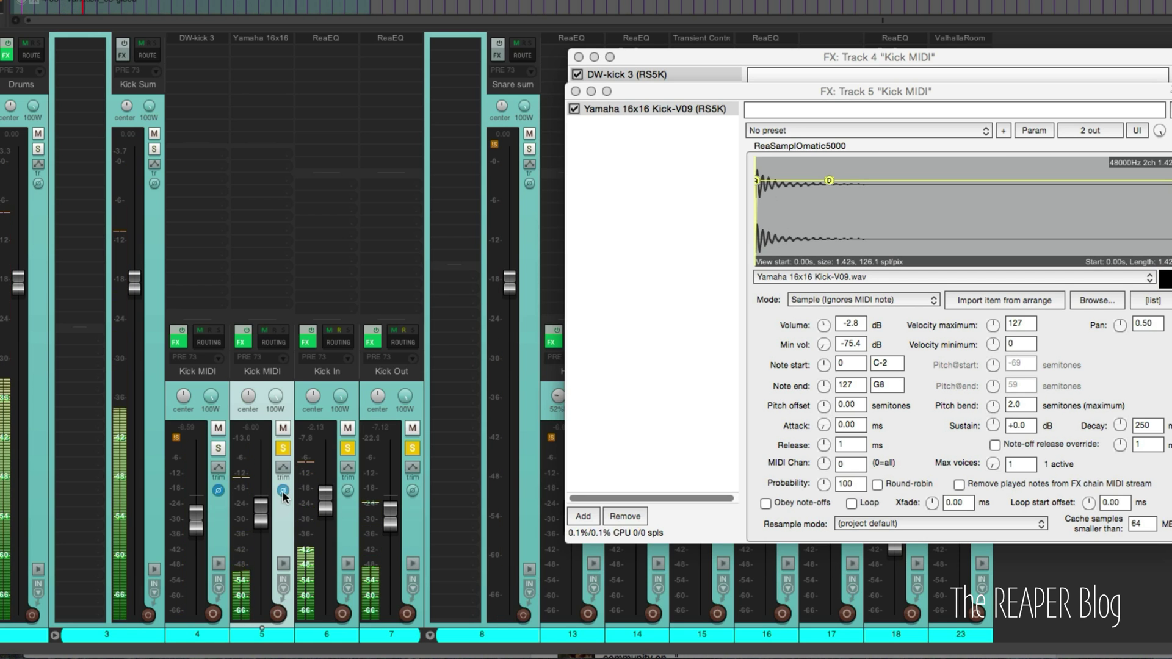
pyautogui.click(283, 490)
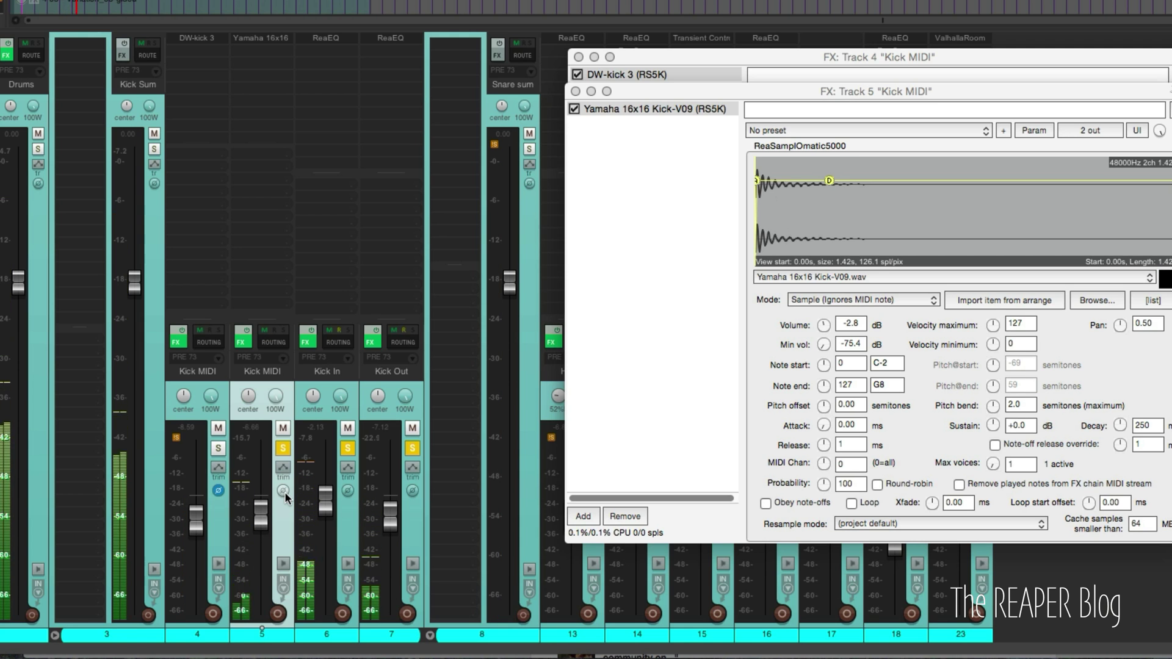
pyautogui.click(283, 491)
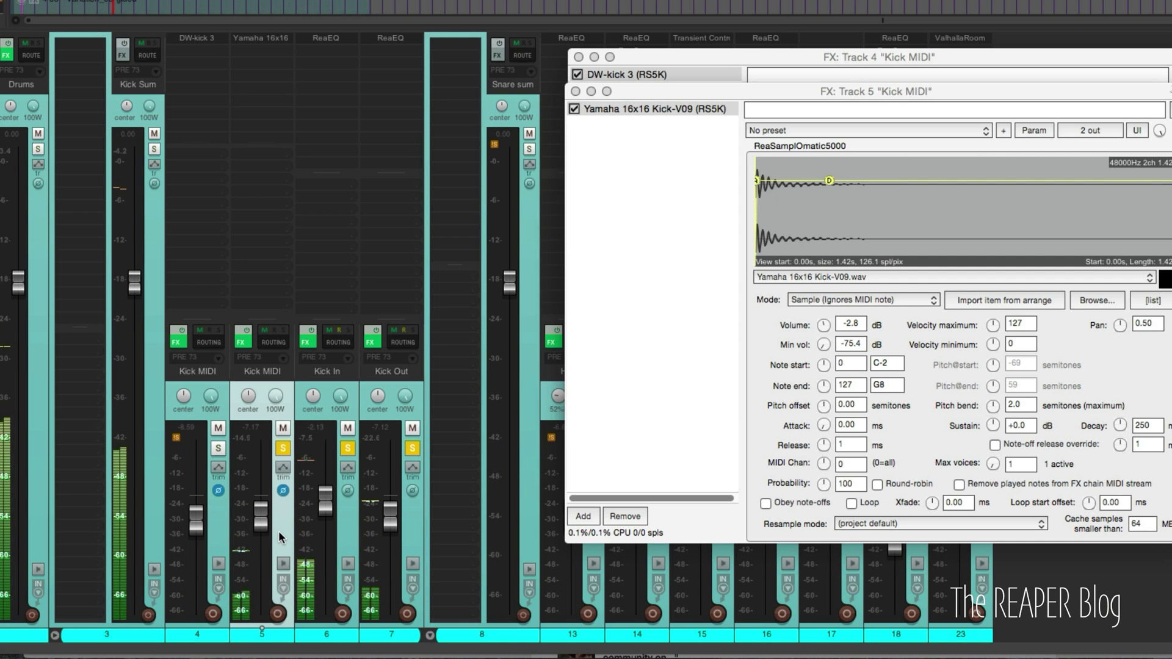
# Compare the soloed kicks without and with both Kick MIDI samples, then clear all solos.
pyautogui.click(284, 448)
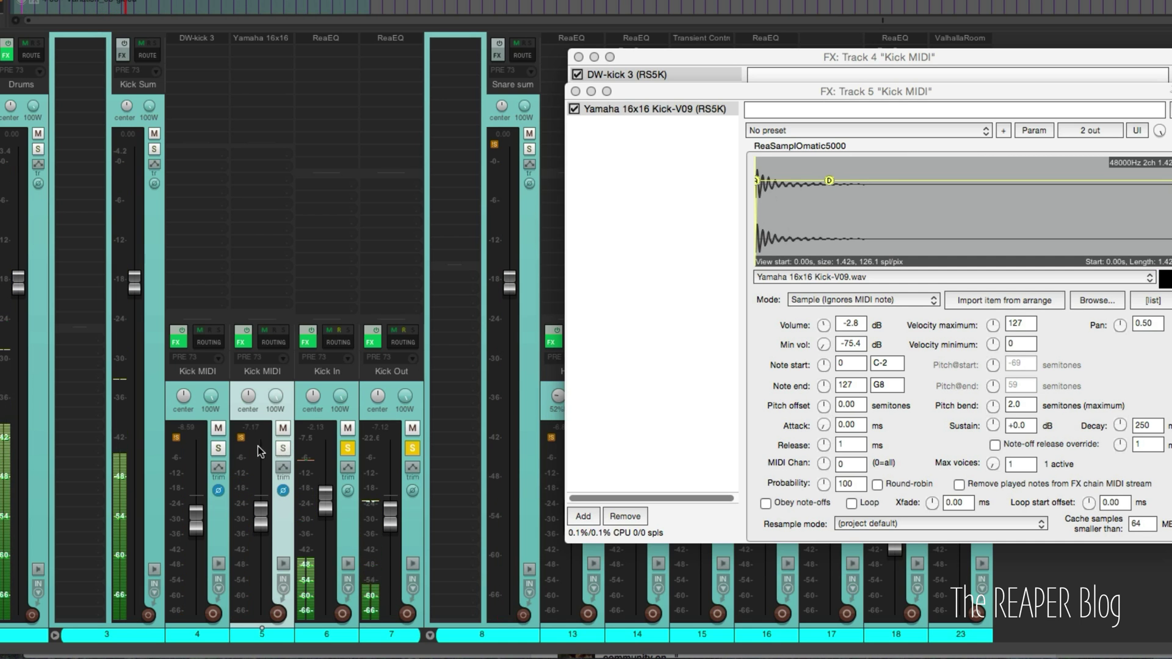
pyautogui.click(219, 449)
pyautogui.click(284, 450)
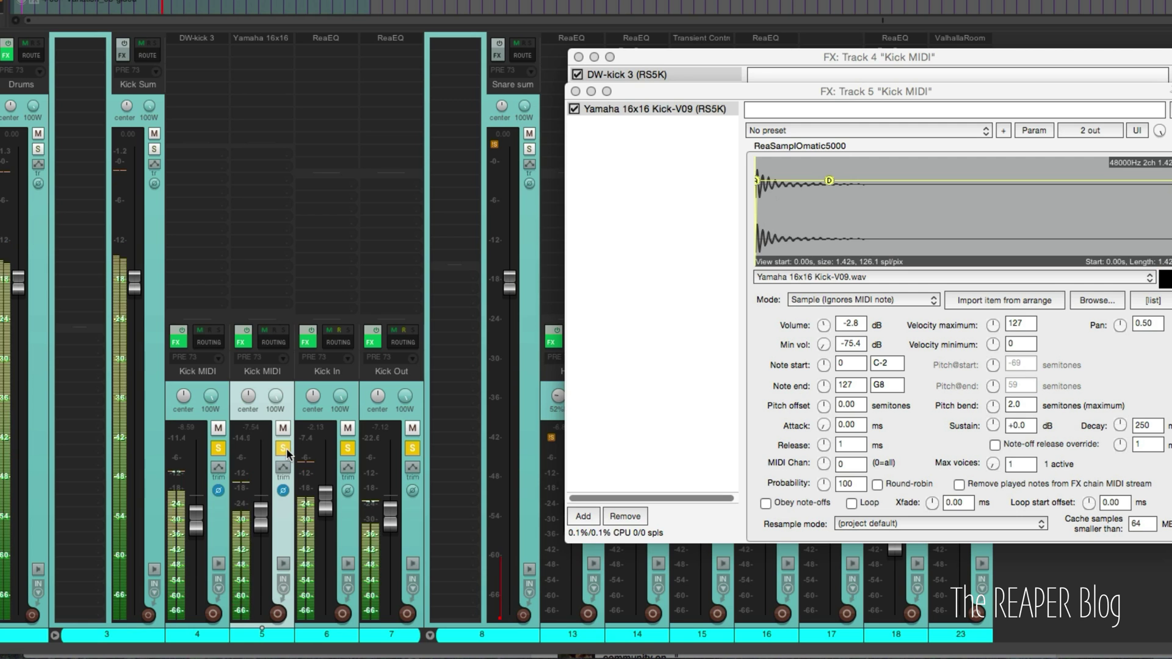
pyautogui.keyDown('super'); pyautogui.click(284, 450); pyautogui.keyUp('super')
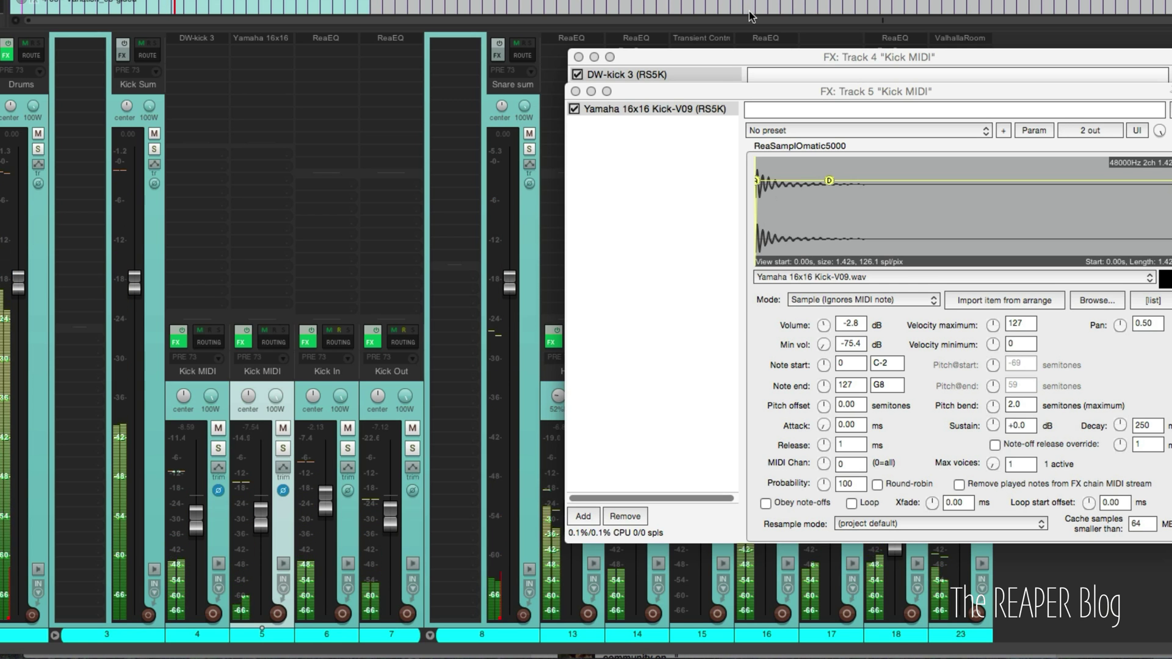
# Close the sampler windows, lower the duplicated Kick MIDI track's level, and check ReaComp on the Drums track.
pyautogui.press('Escape')
pyautogui.moveTo(261, 518)
pyautogui.mouseDown()
pyautogui.moveTo(261, 605)
pyautogui.moveTo(261, 525)
pyautogui.mouseUp()
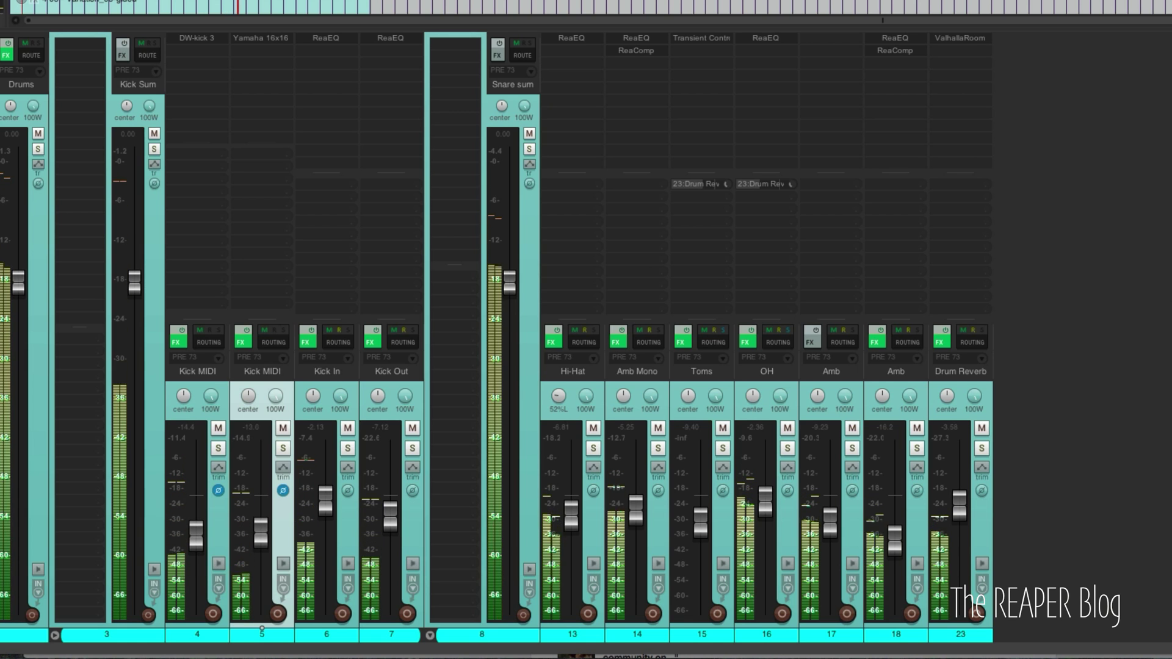
pyautogui.click(40, 25)
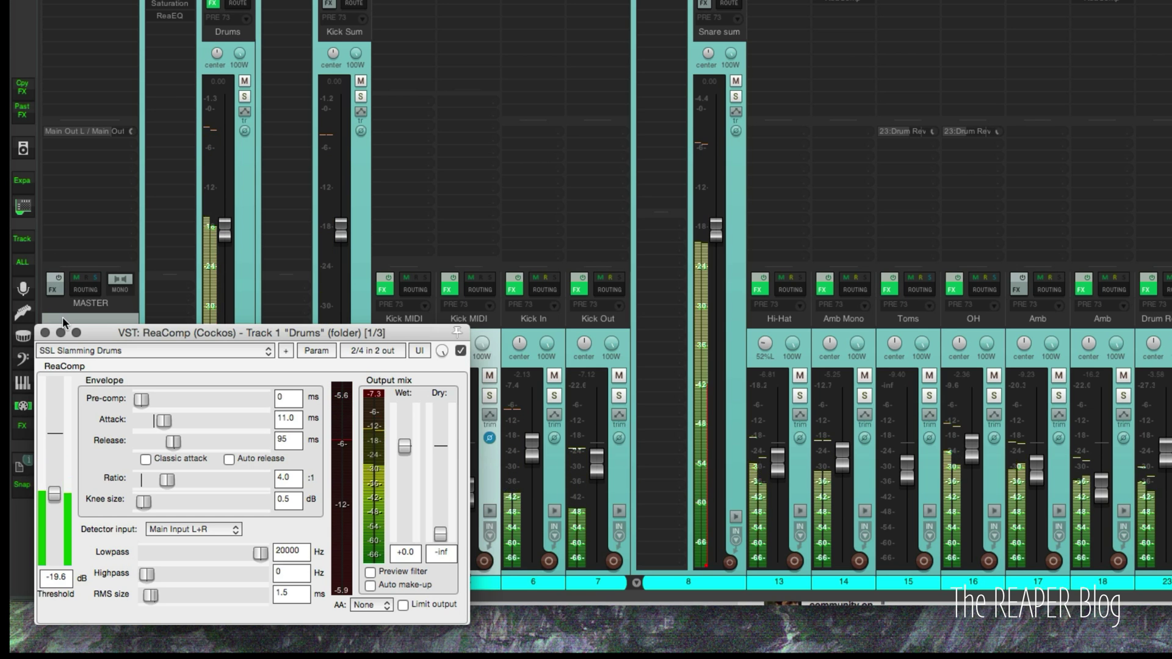
pyautogui.click(45, 333)
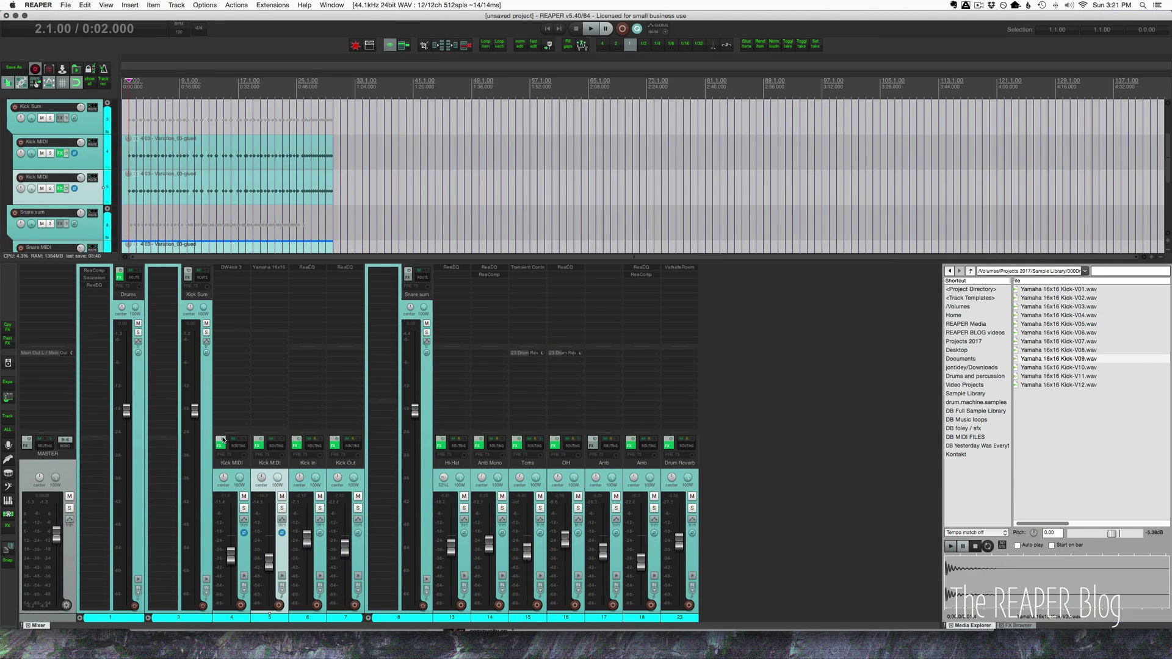
# Select all tracks and bypass their effects, with the Drum Reverb track muted.
pyautogui.click(312, 475)
pyautogui.press('super+a')
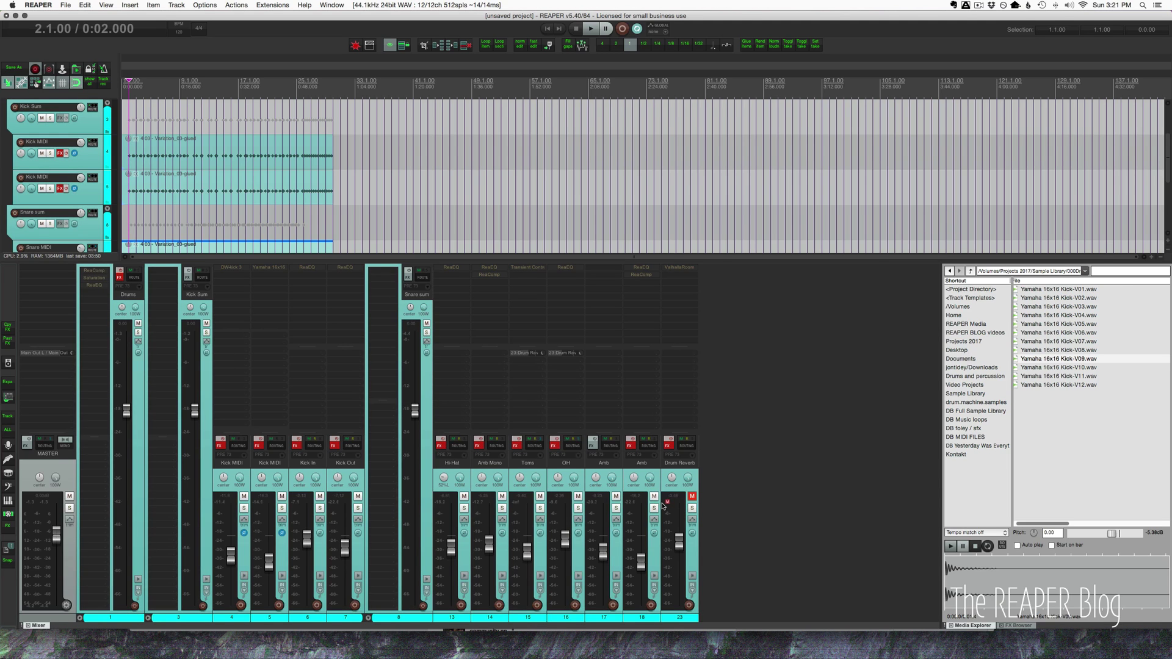
# Mute the second Amb track as well and play the drum mix with all effects bypassed.
pyautogui.click(653, 496)
pyautogui.press('space')
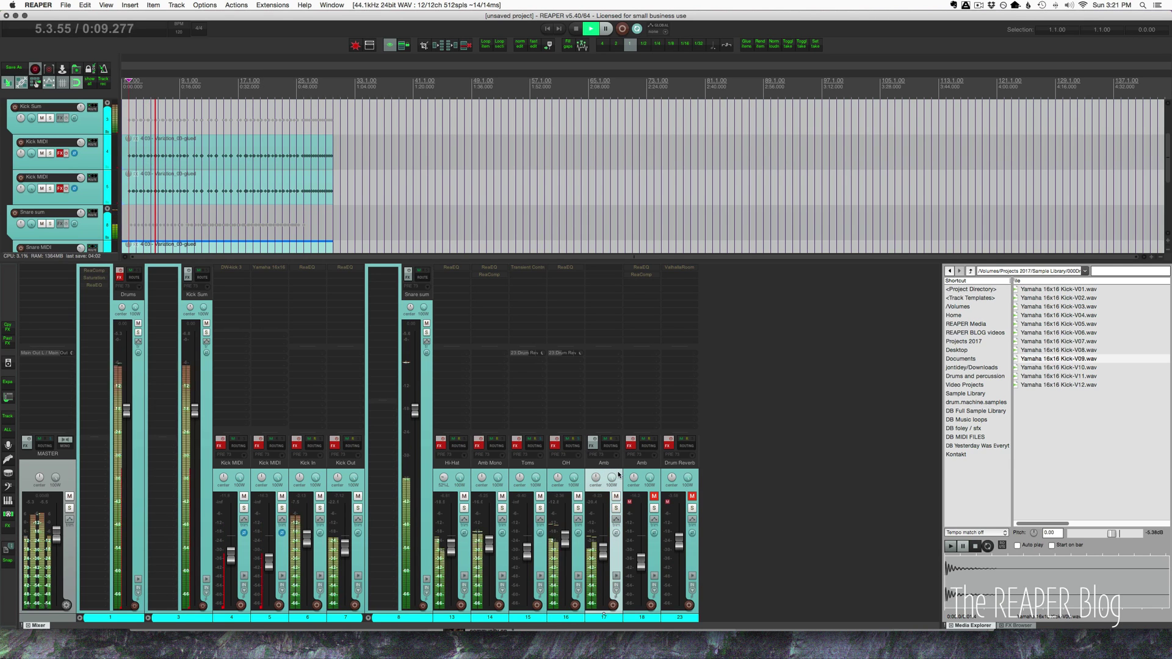
# Re-enable all track effects and unmute the second Amb and Drum Reverb tracks during playback, stopping after the comparison and selecting only Kick Sum.
pyautogui.click(632, 439)
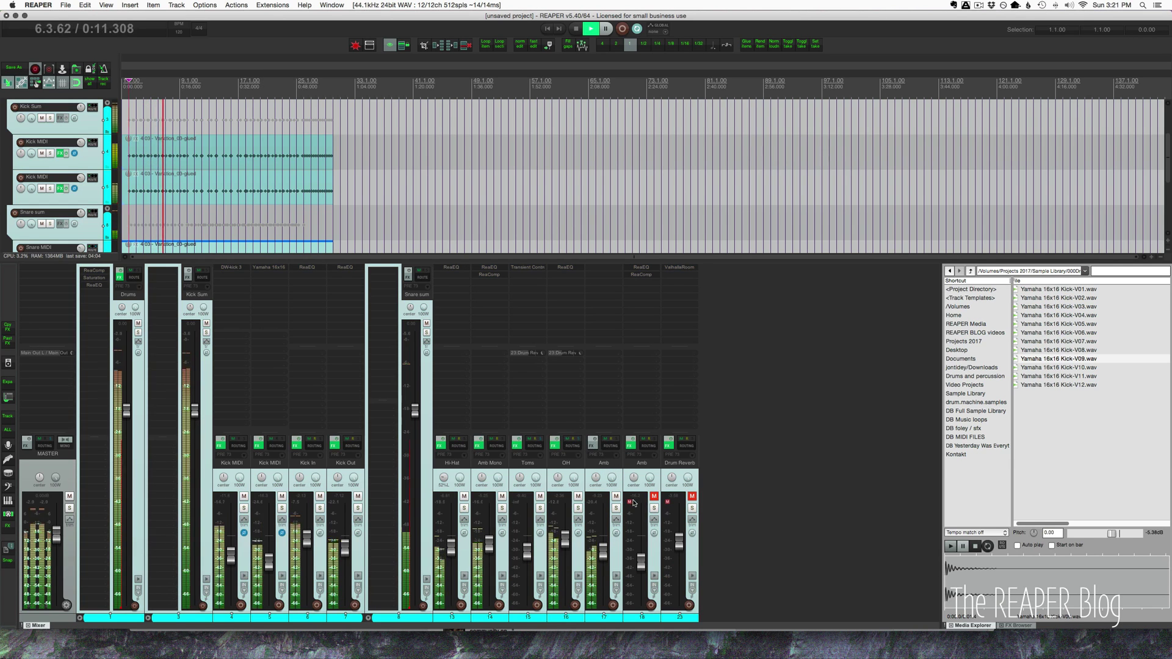
pyautogui.click(654, 497)
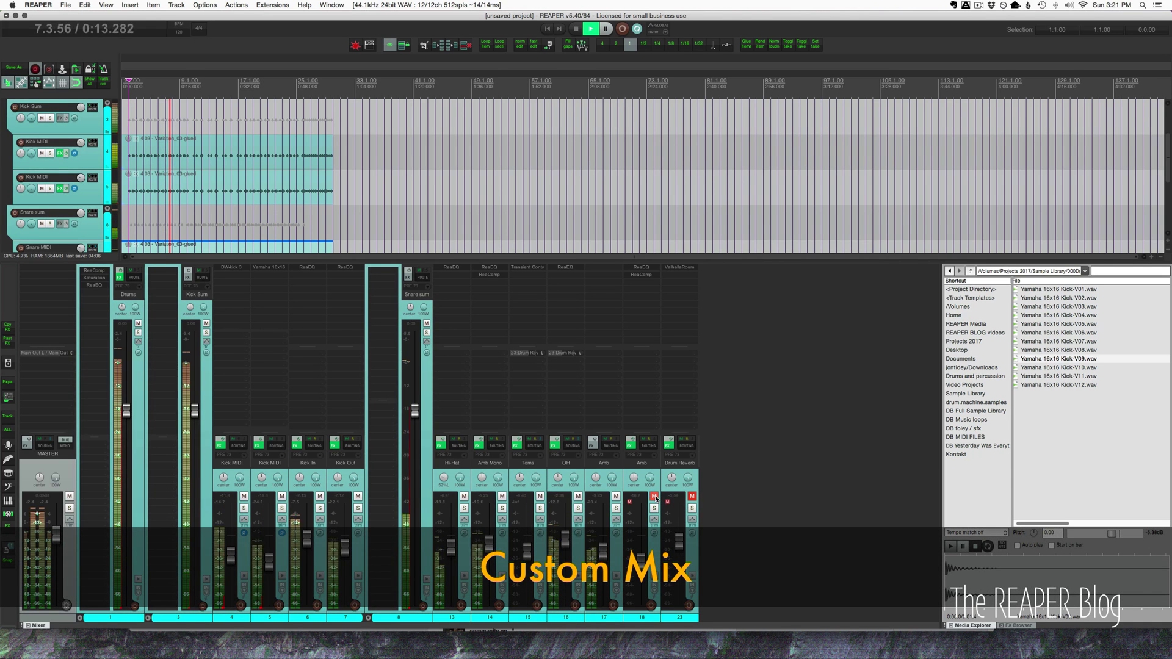
pyautogui.click(692, 497)
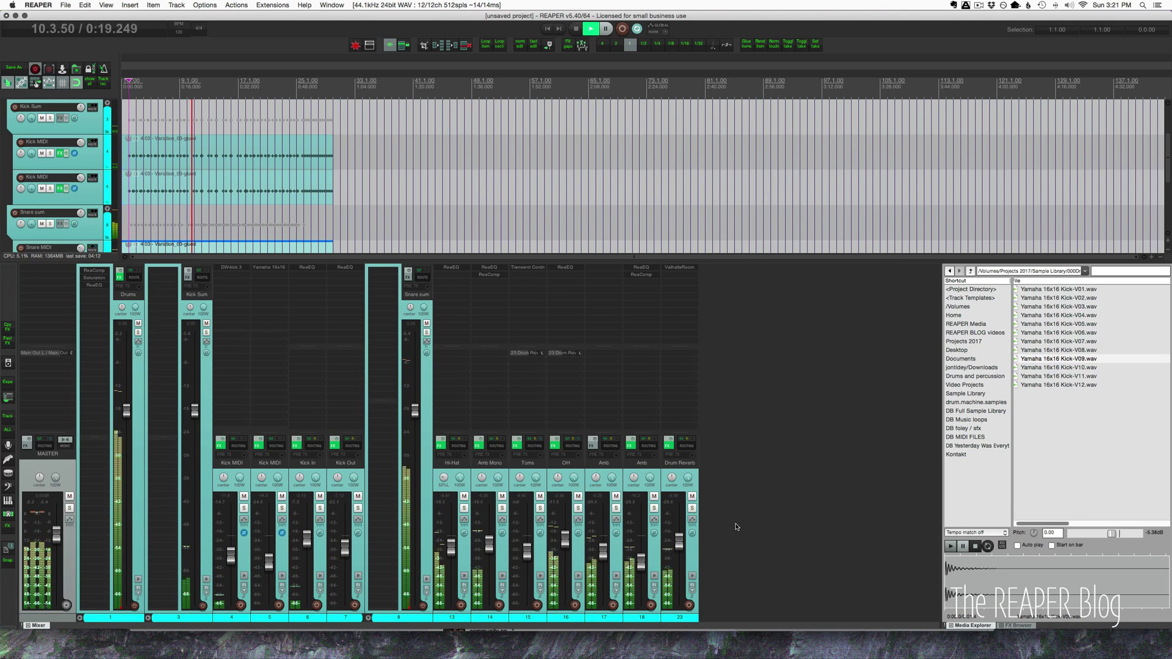
pyautogui.press('space')
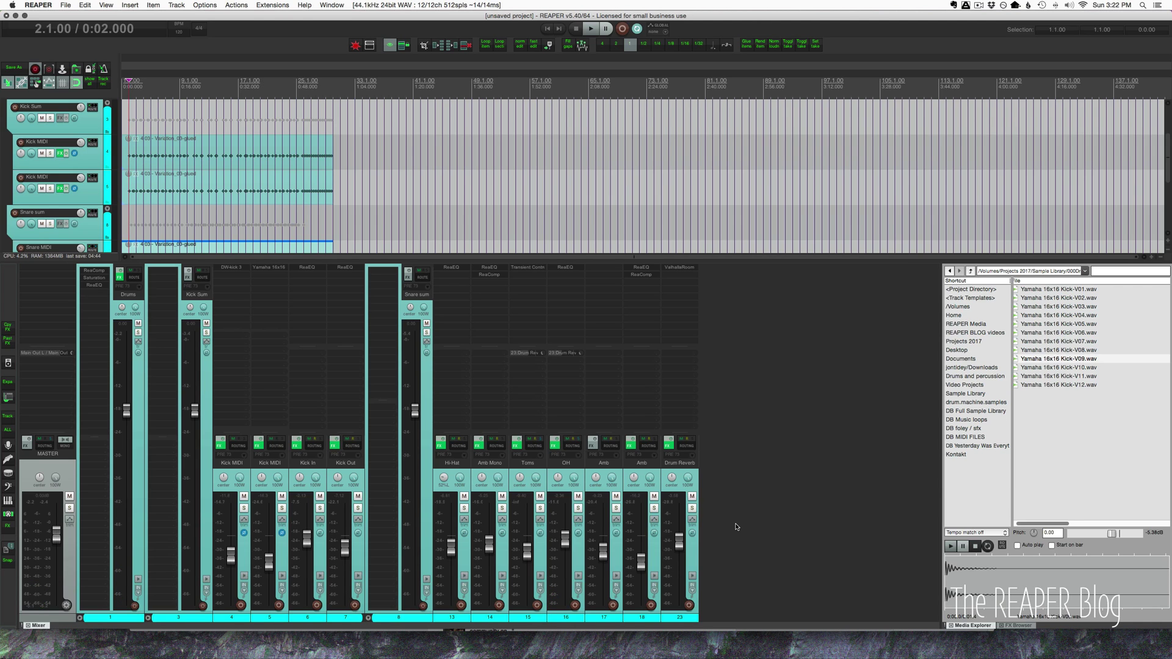
pyautogui.click(209, 388)
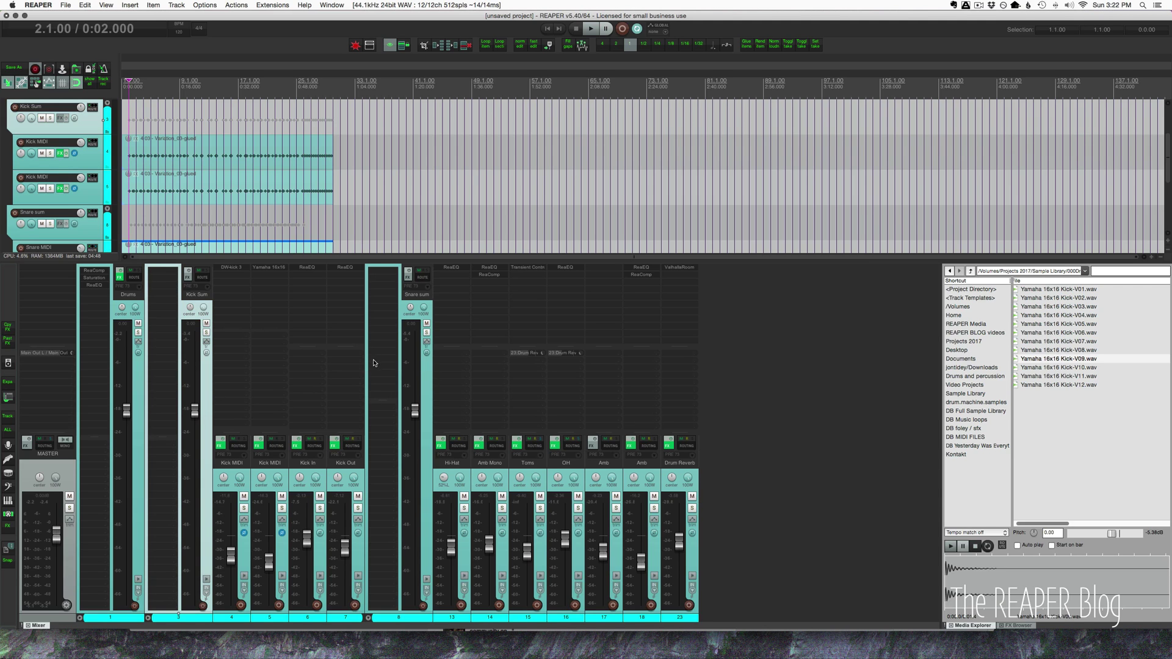